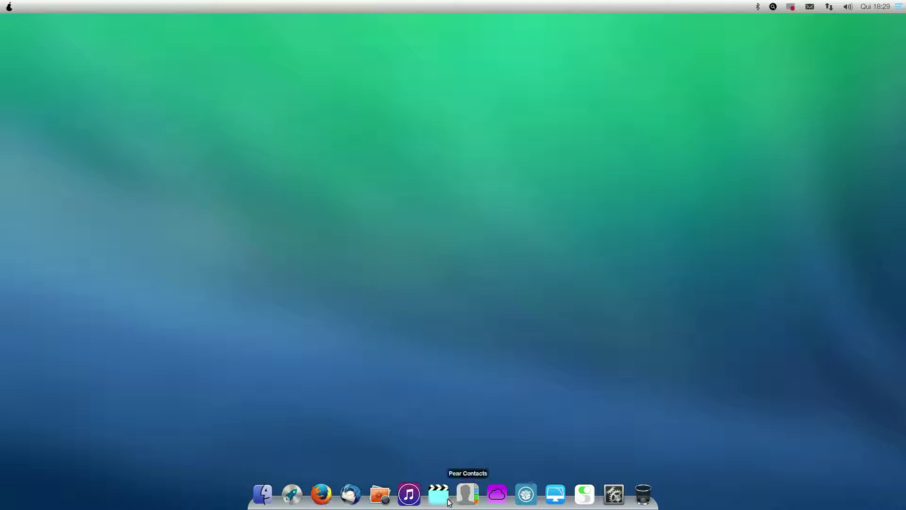
# Step: Open Firefox and maximize its window
pyautogui.click(321, 494)
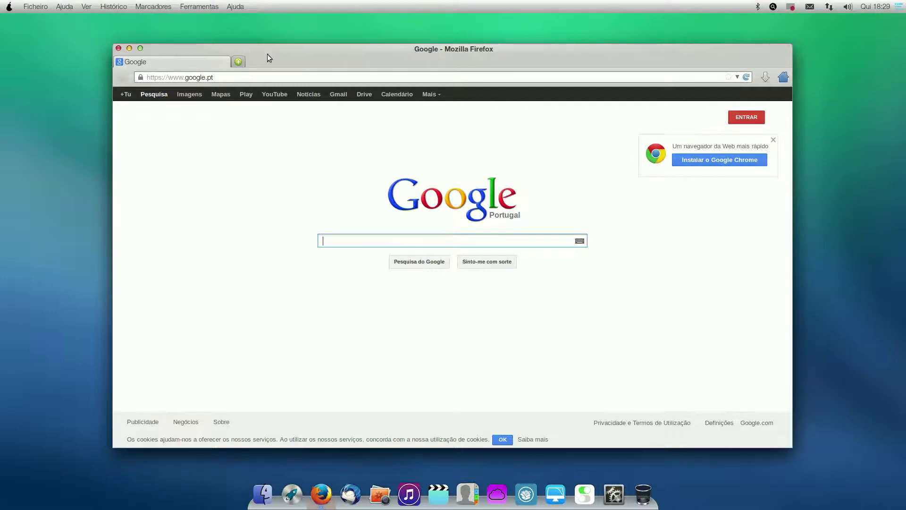
pyautogui.click(141, 48)
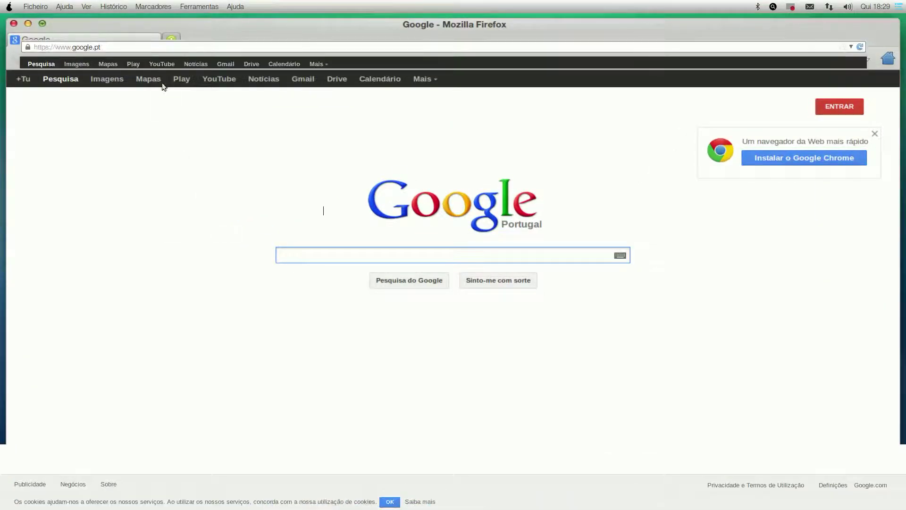
# Step: Look through Firefox's tools, bookmarks and history commands, and restore the browser window to its smaller size
pyautogui.click(189, 7)
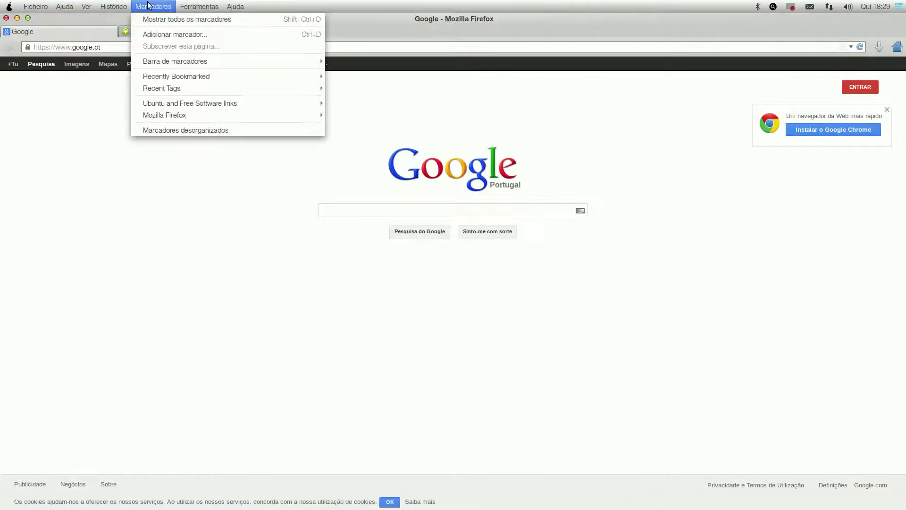
pyautogui.moveTo(235, 6)
pyautogui.click(545, 7)
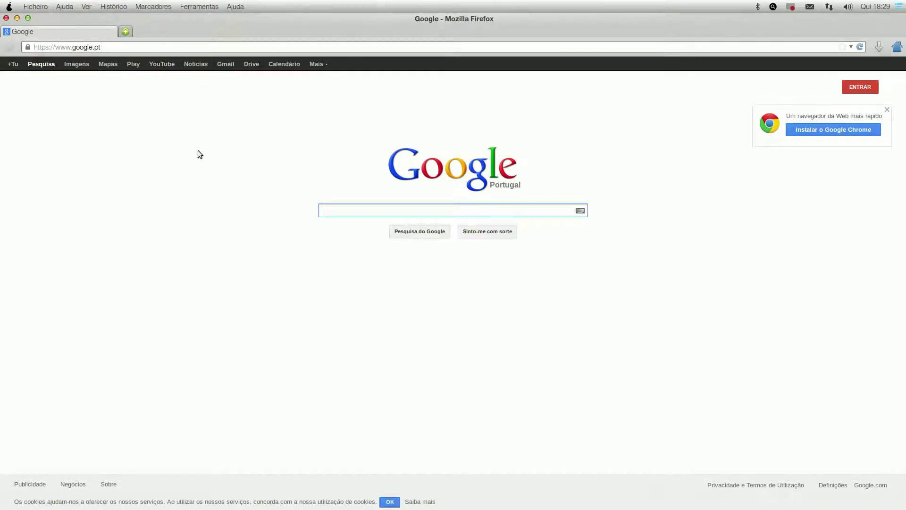
pyautogui.click(206, 6)
pyautogui.moveTo(156, 7)
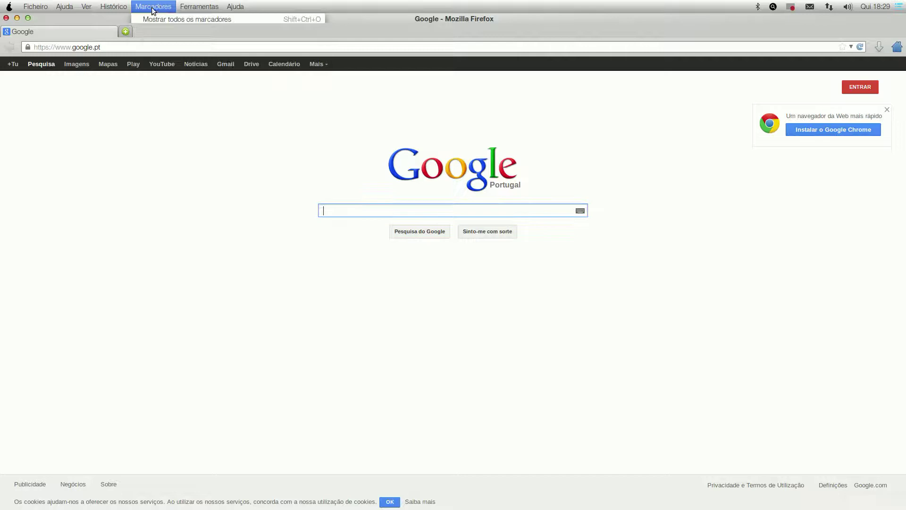
pyautogui.click(295, 258)
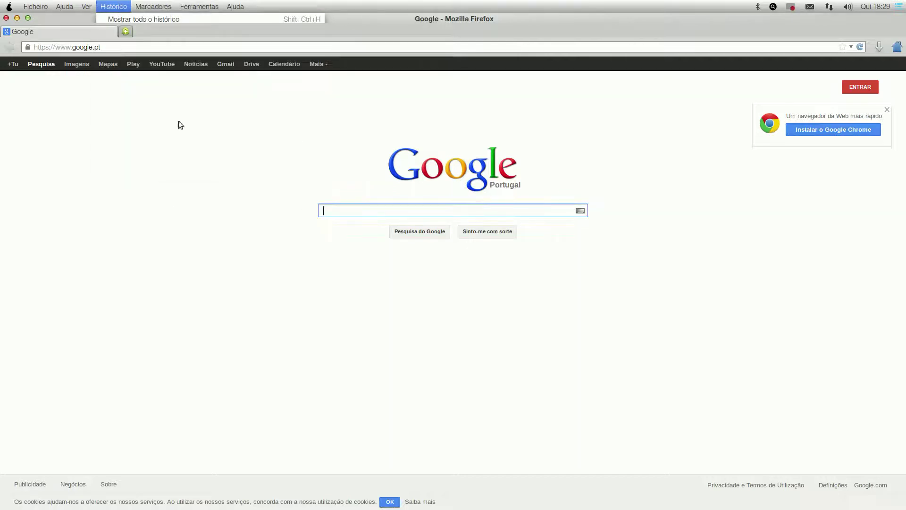
pyautogui.click(28, 18)
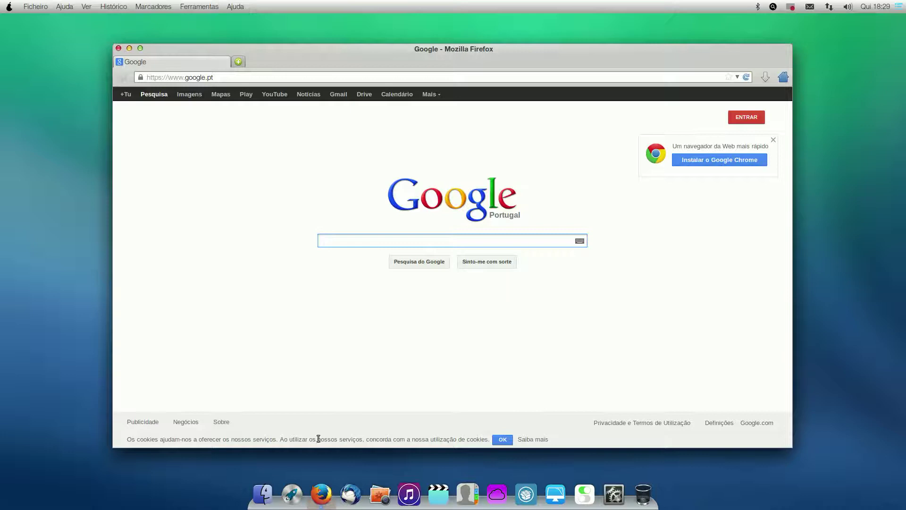
# Step: Open Thunderbird and reduce its window from full size so the desktop shows behind it
pyautogui.click(369, 496)
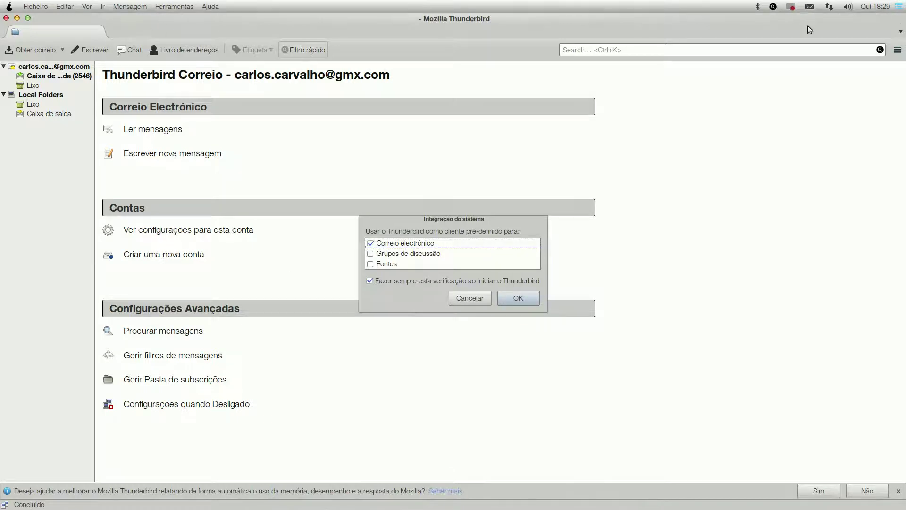
pyautogui.click(29, 18)
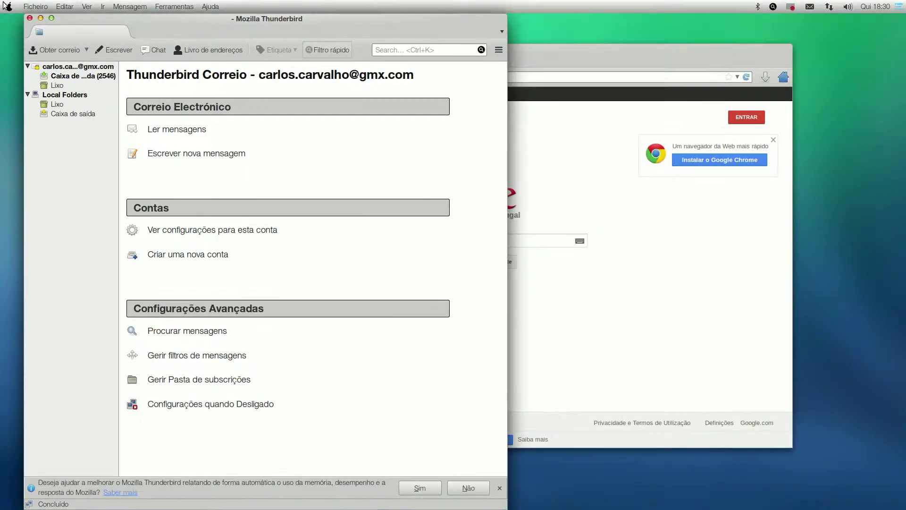
# Step: Bring Firefox to the front through the overview of open windows, and view the virtual desktops before returning to the first one
pyautogui.moveTo(4, 4)
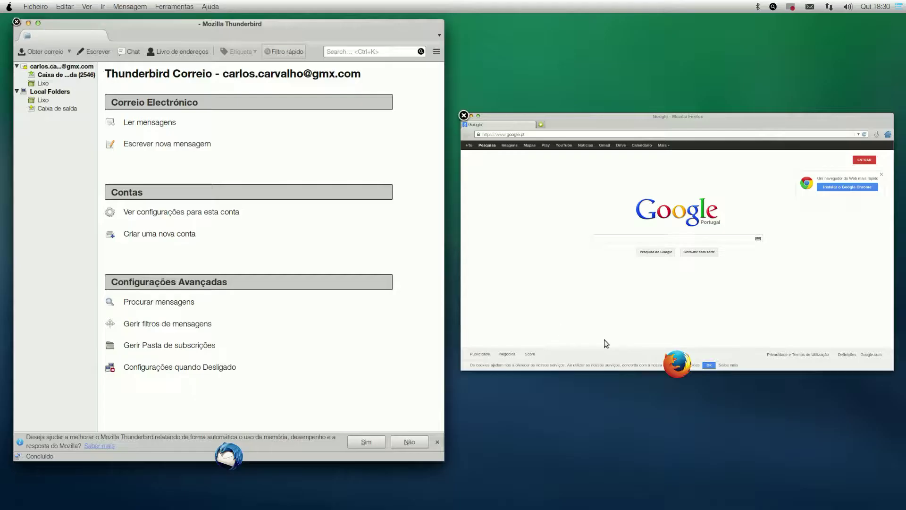
pyautogui.click(598, 315)
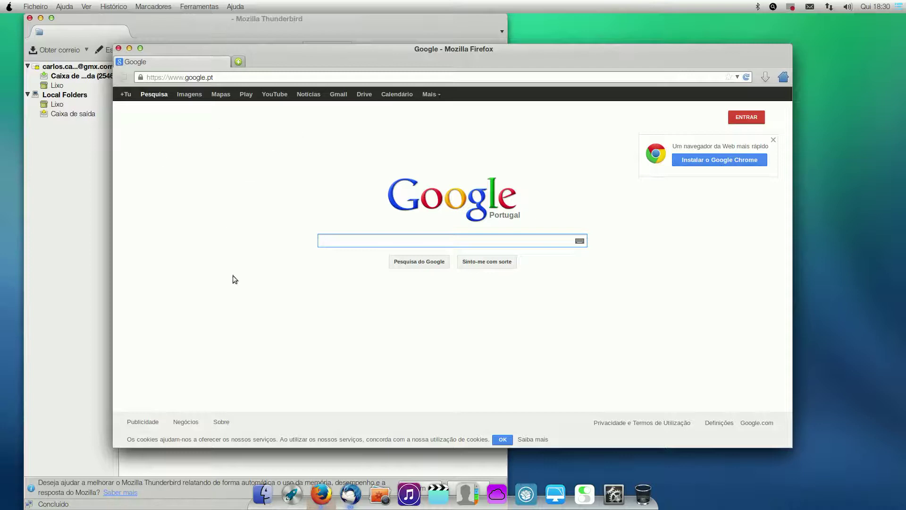
pyautogui.moveTo(2, 508)
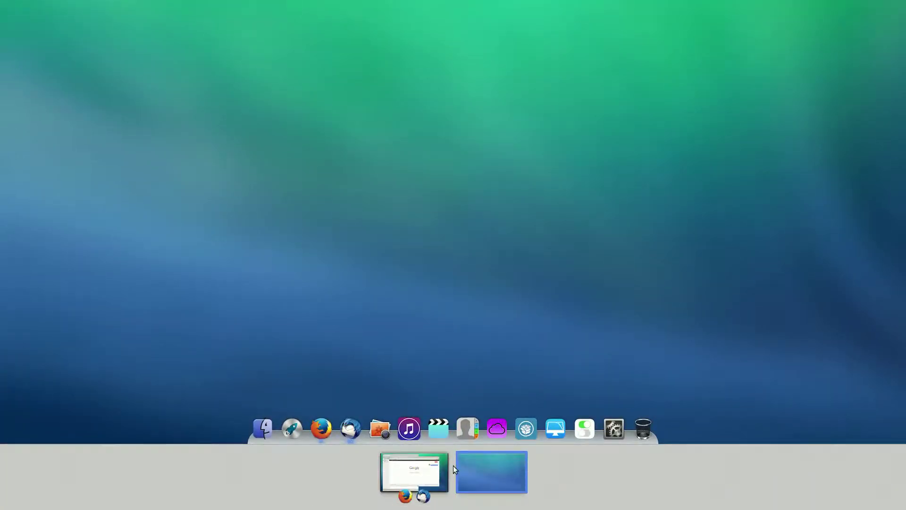
pyautogui.click(420, 493)
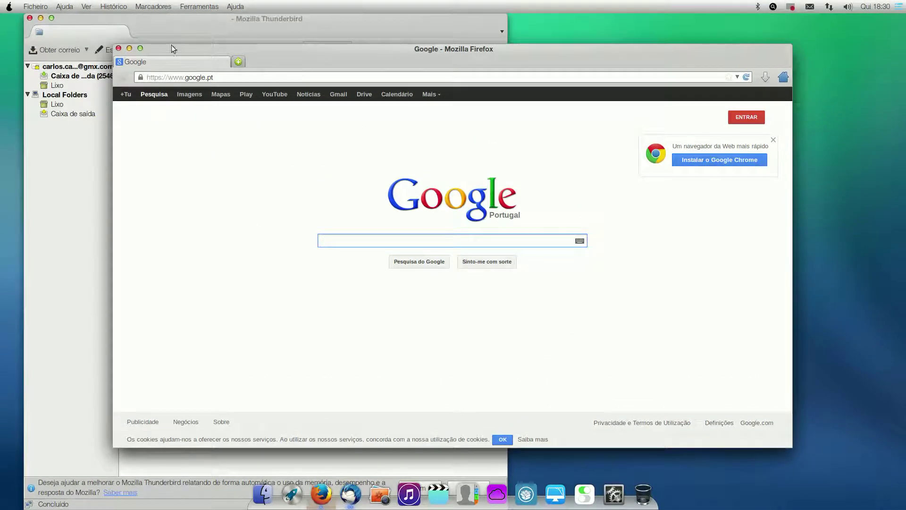
# Step: Move the Firefox window down and to the right to uncover more of the Thunderbird window
pyautogui.click(29, 6)
pyautogui.click(392, 52)
pyautogui.moveTo(393, 52); pyautogui.dragTo(444, 106)
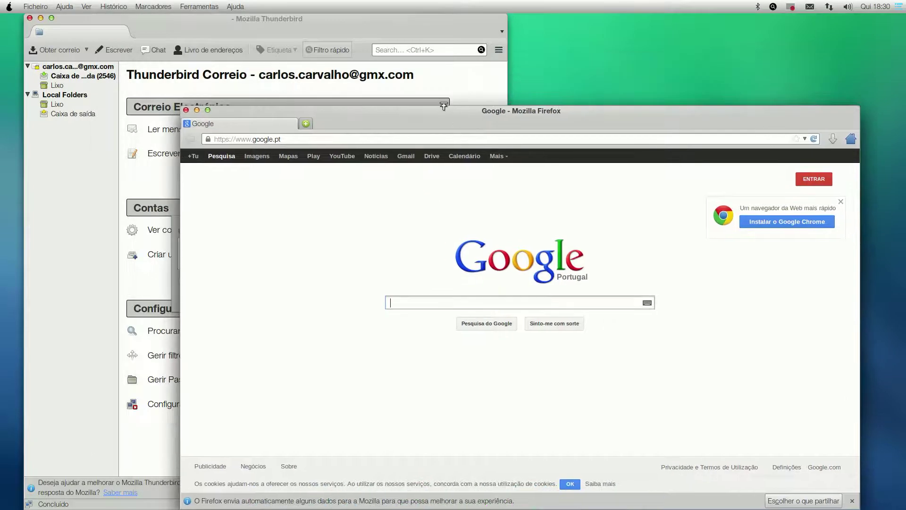
# Step: Maximize the Thunderbird window and quit the mail program
pyautogui.click(51, 18)
pyautogui.click(35, 6)
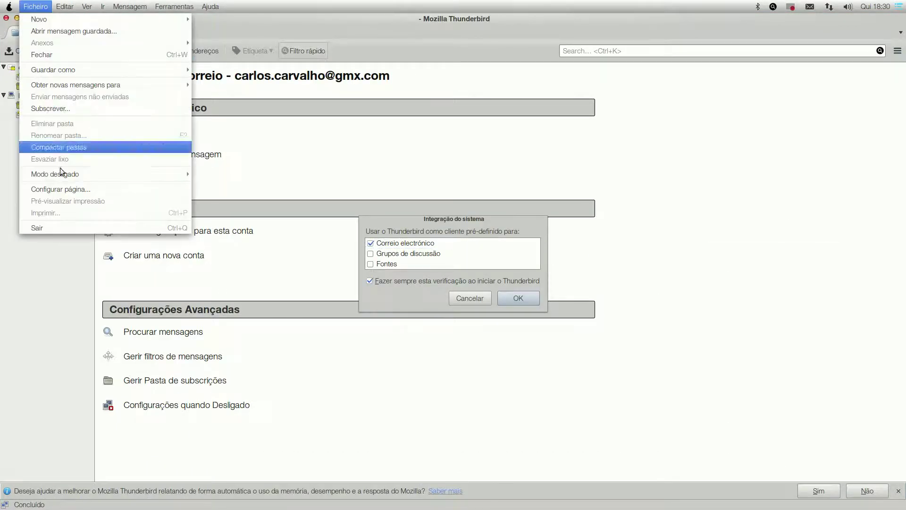
pyautogui.click(62, 226)
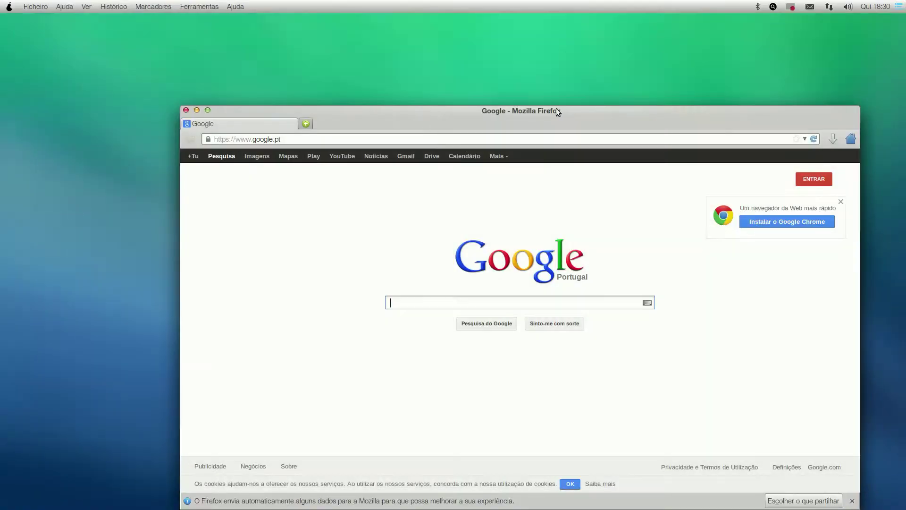
# Step: Move the Firefox window back to the middle of the desktop and close it
pyautogui.moveTo(556, 109); pyautogui.dragTo(507, 40)
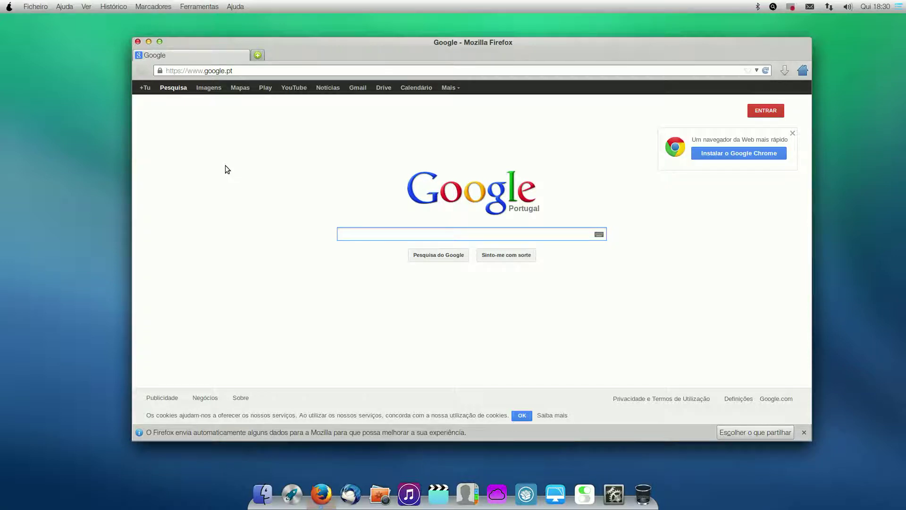
pyautogui.click(139, 42)
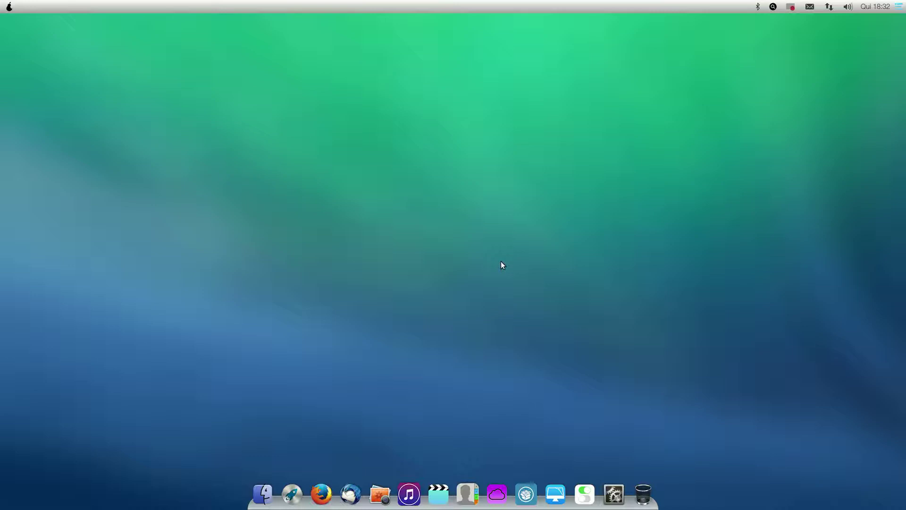
# Step: Show the desktop's system search field and dismiss it without searching
pyautogui.click(776, 7)
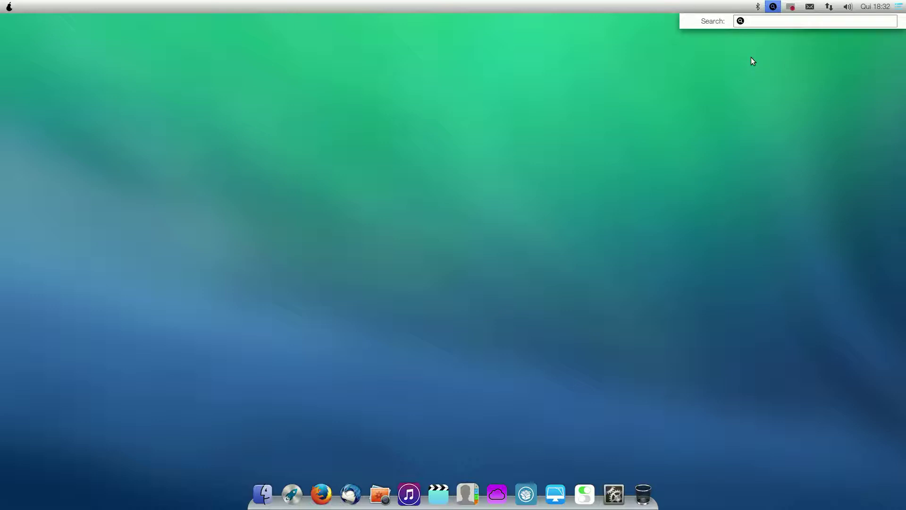
pyautogui.click(769, 9)
pyautogui.click(648, 141)
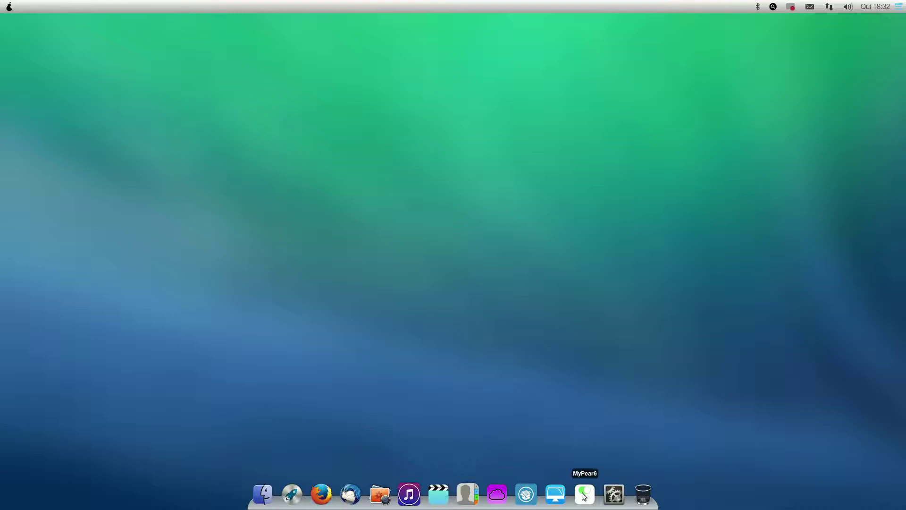
# Step: Open Clean My Pear to view its cleaning options and close it
pyautogui.click(555, 493)
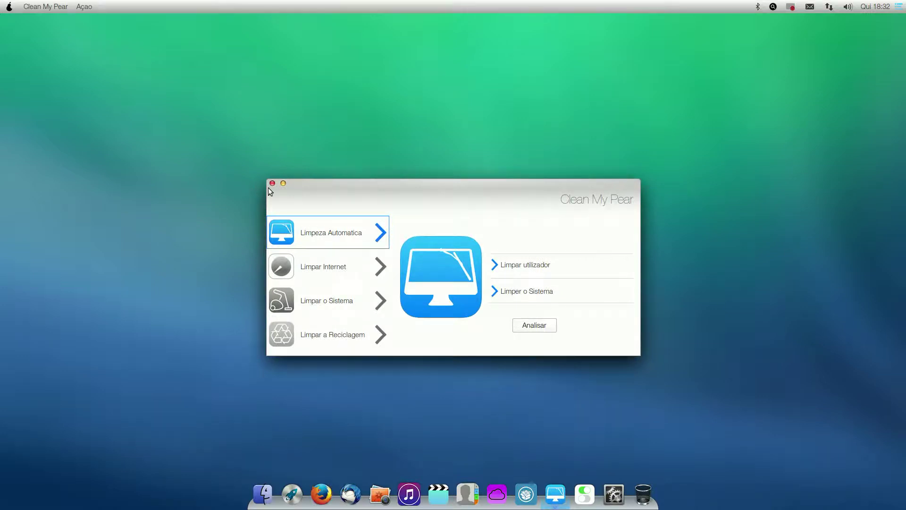
pyautogui.click(272, 183)
# Step: Open MyPear6, view its theme, dock, notification, hot-corner and desktop settings, and close it
pyautogui.click(583, 493)
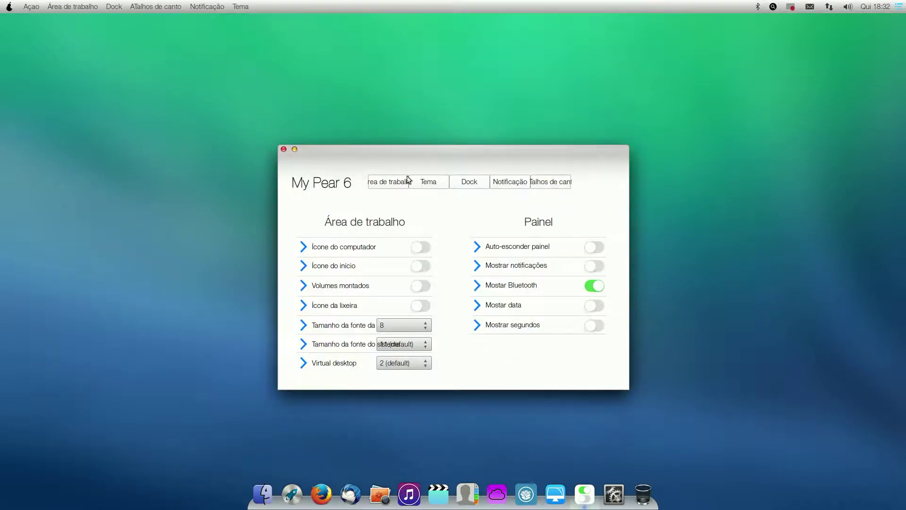
pyautogui.click(422, 183)
pyautogui.click(456, 183)
pyautogui.click(503, 184)
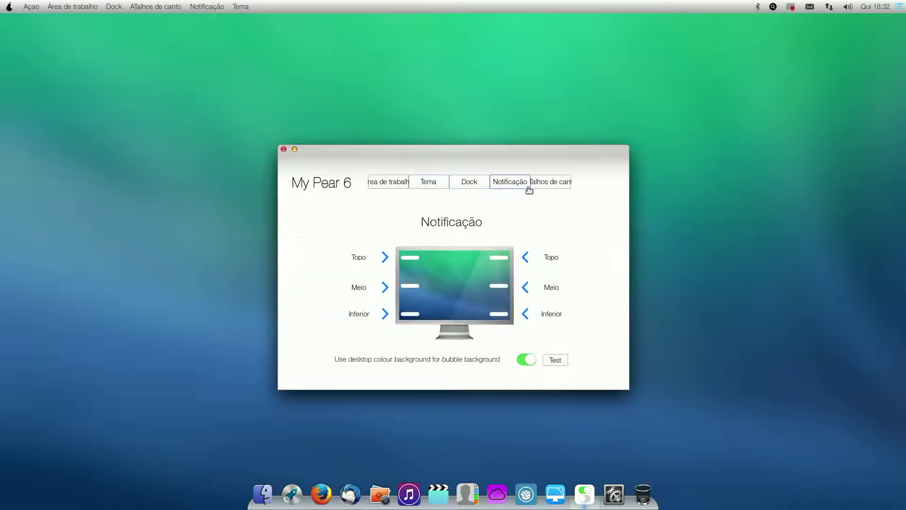
pyautogui.click(544, 184)
pyautogui.click(375, 182)
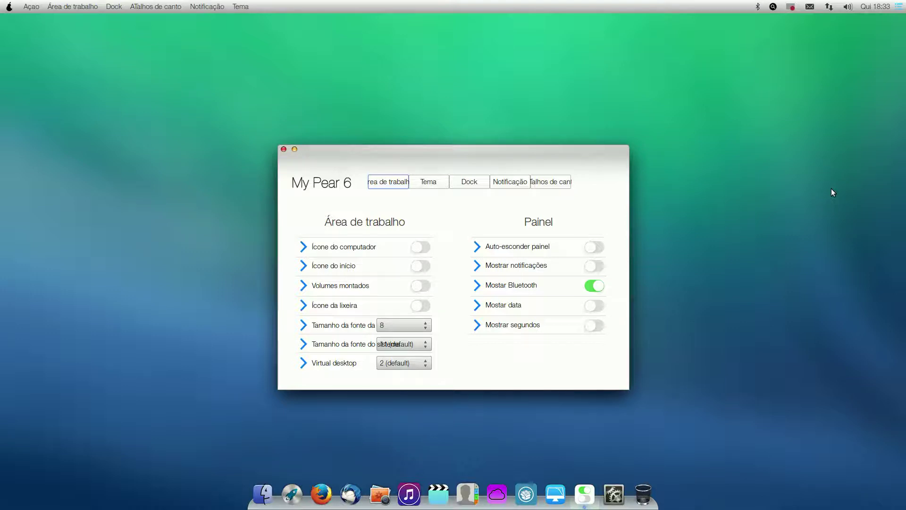
pyautogui.click(283, 149)
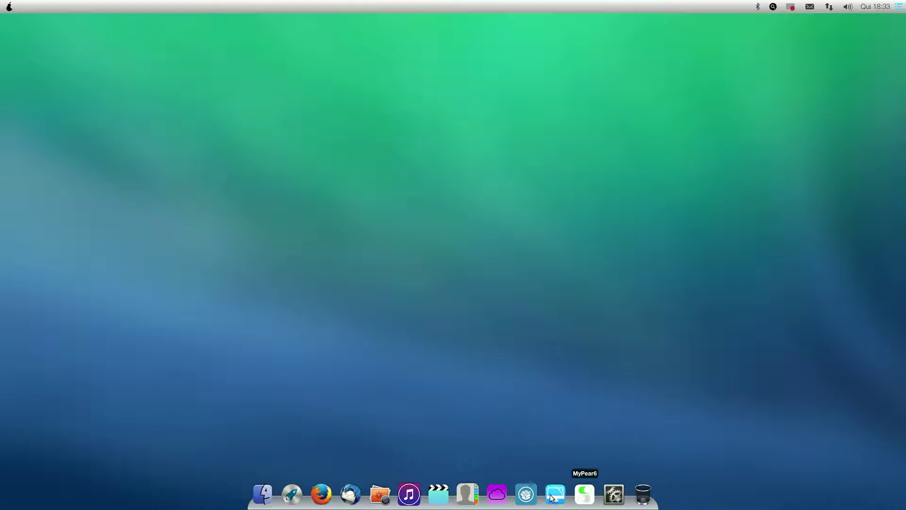
# Step: Open Pear Cloud and Pear Contacts one after the other to view their windows, closing each
pyautogui.click(501, 496)
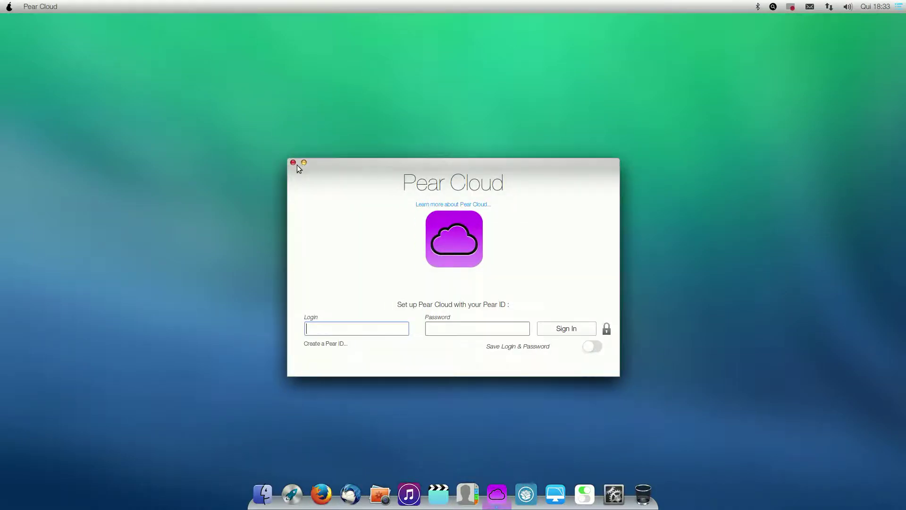
pyautogui.click(294, 164)
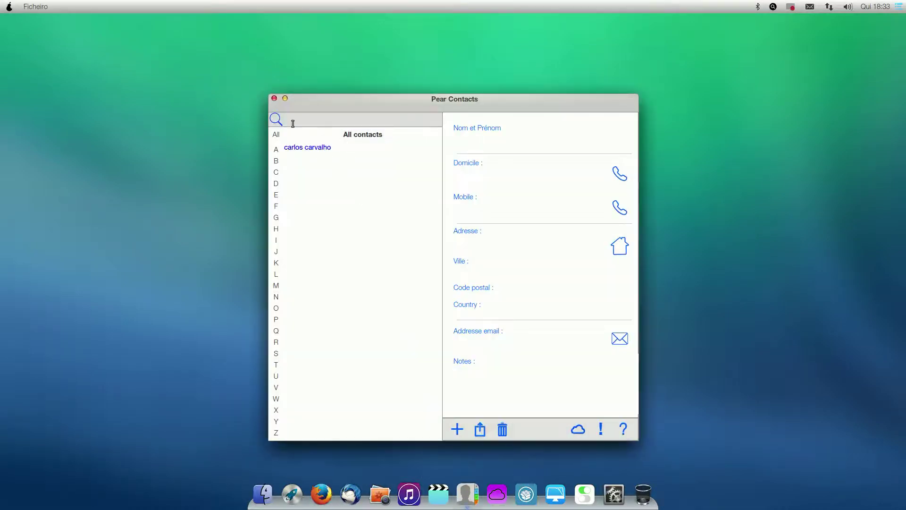
pyautogui.click(274, 99)
# Step: Open Thunderbird, accept it as the default client for Correio electrónico and display the inbox
pyautogui.click(350, 494)
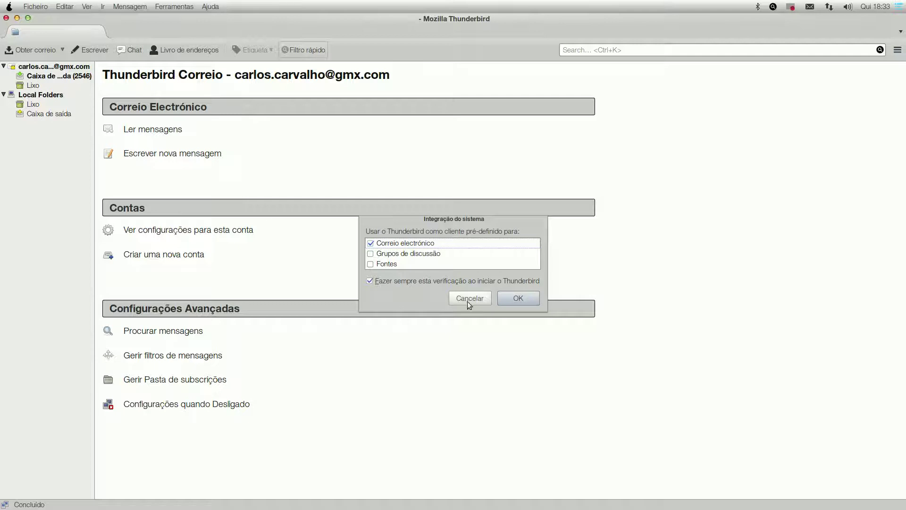
pyautogui.click(518, 298)
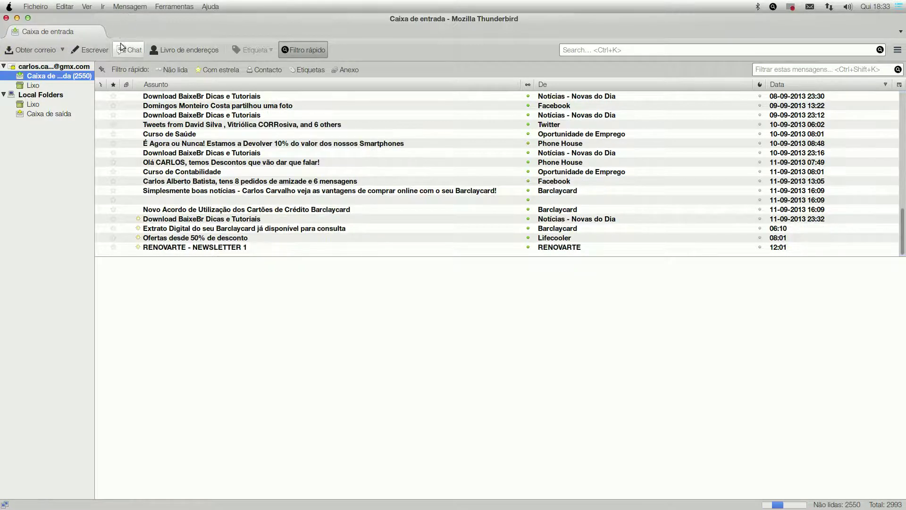
# Step: View Thunderbird's address book and a blank new-message window, closing each
pyautogui.click(184, 50)
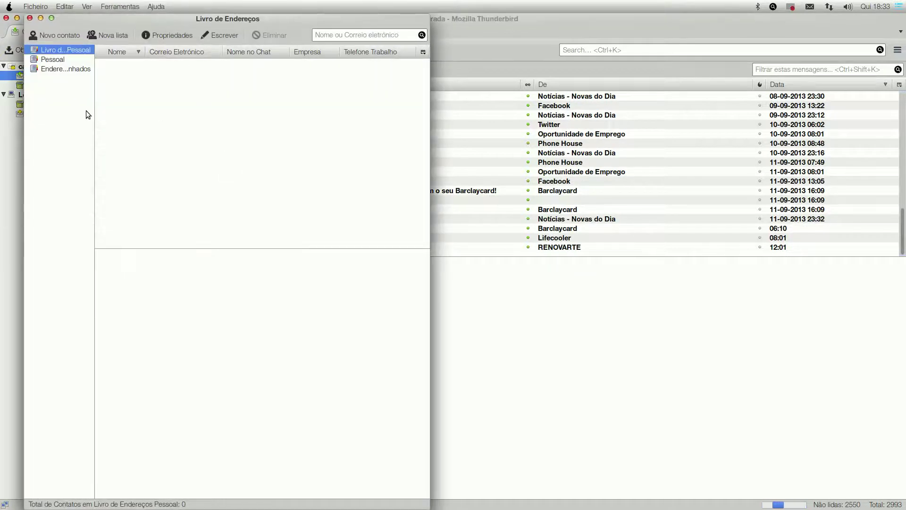
pyautogui.click(30, 18)
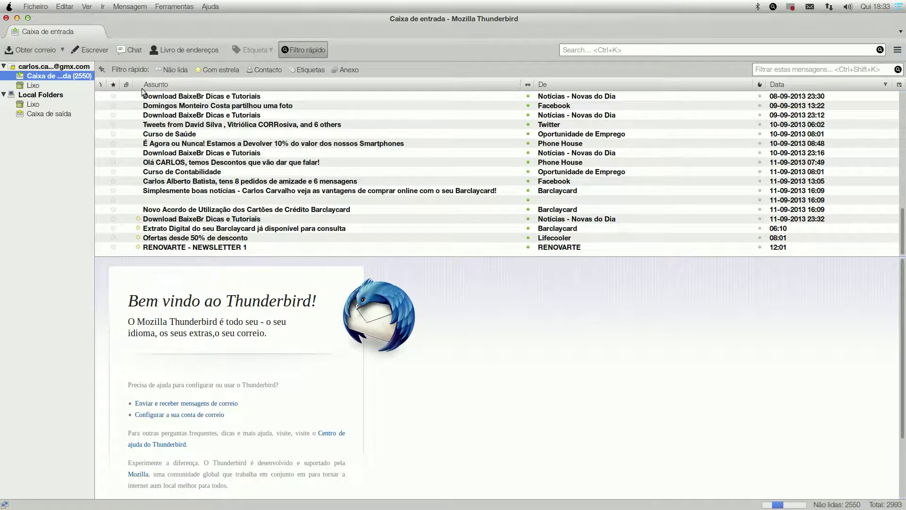
pyautogui.click(91, 50)
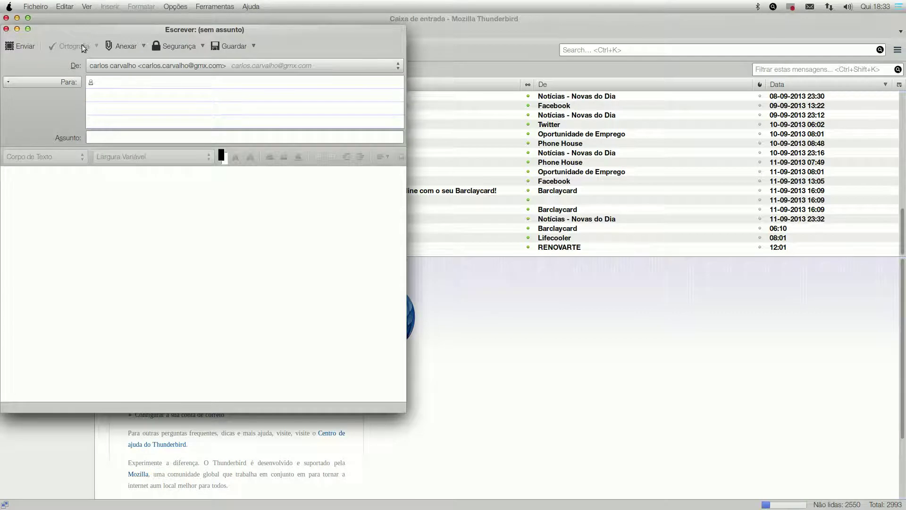
pyautogui.click(6, 29)
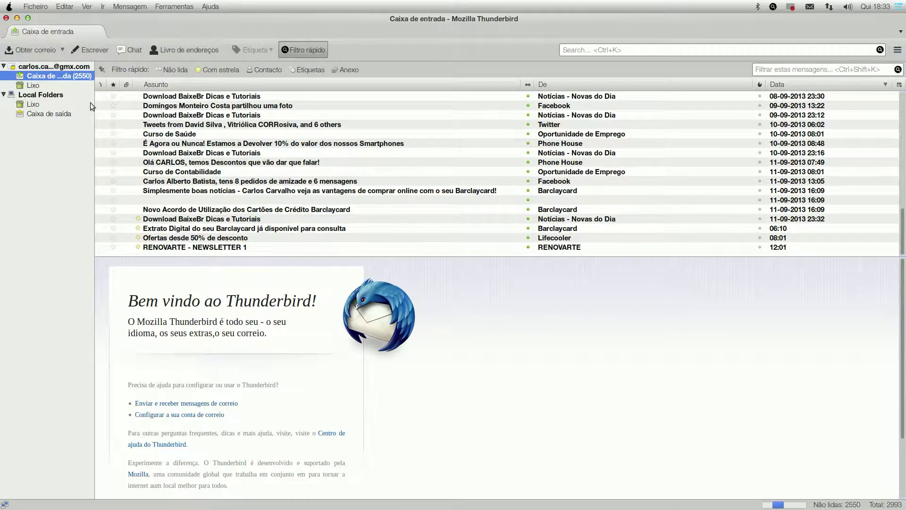
# Step: View Thunderbird's version information and close it
pyautogui.click(210, 6)
pyautogui.click(226, 85)
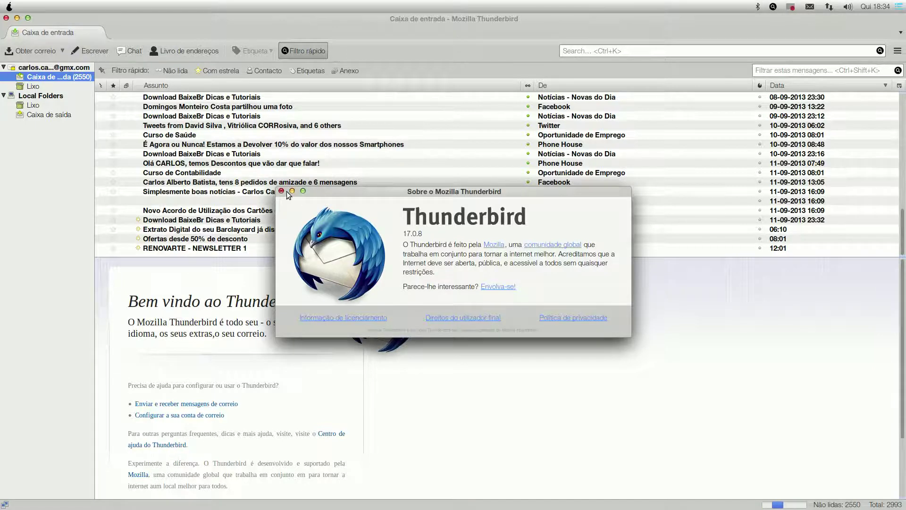
pyautogui.click(281, 191)
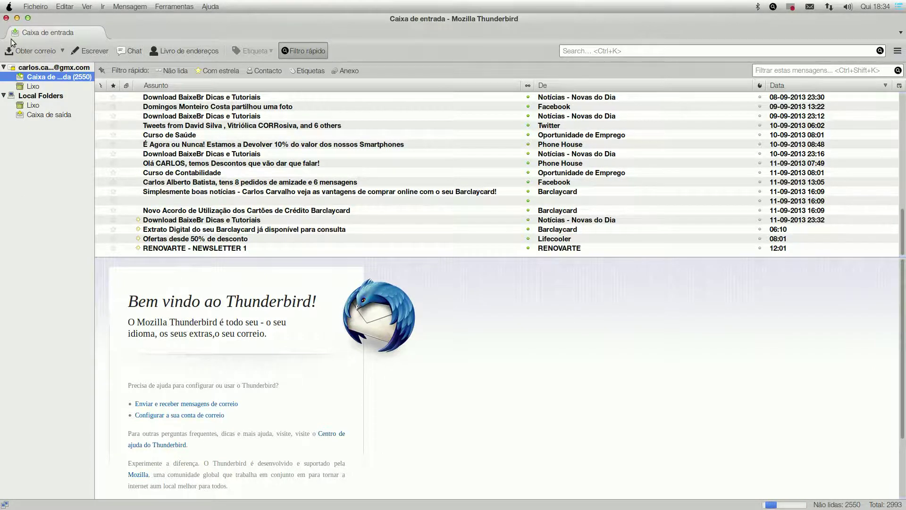
# Step: Close Thunderbird and open Pear Security from the Launchpad
pyautogui.click(5, 18)
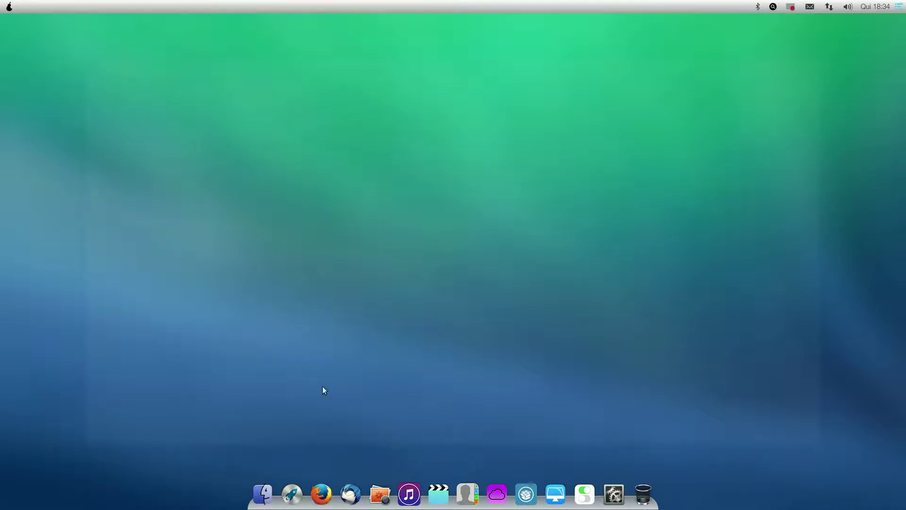
pyautogui.click(292, 494)
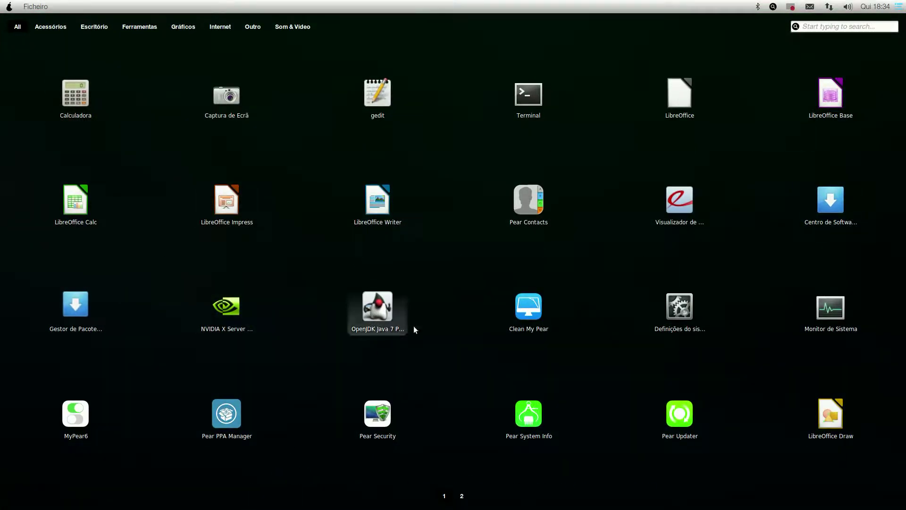
pyautogui.click(541, 396)
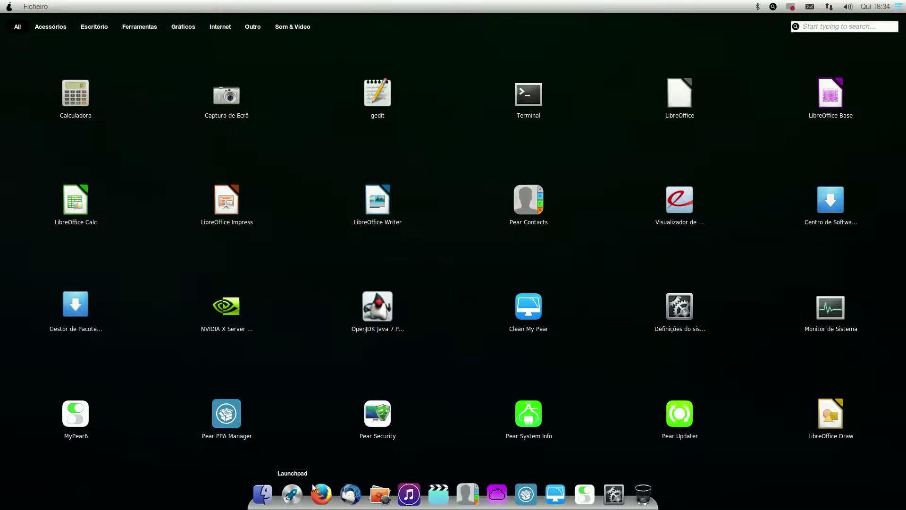
pyautogui.click(371, 426)
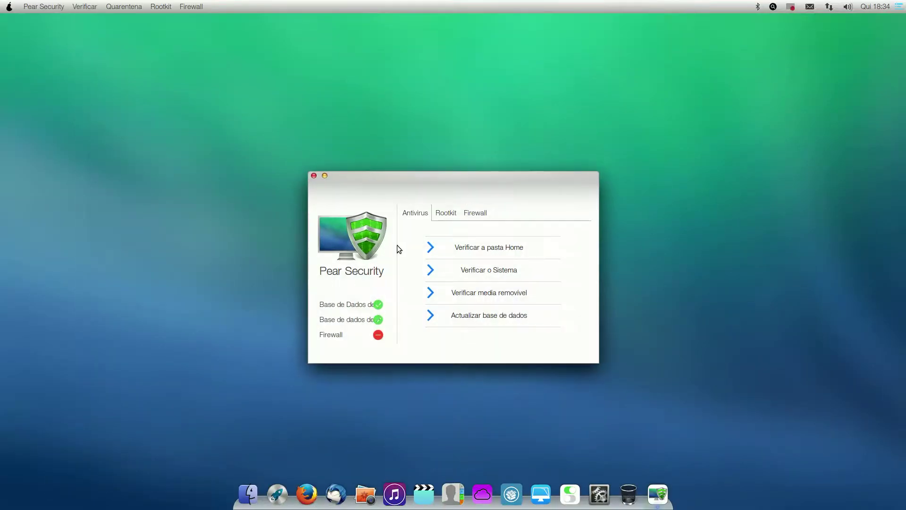
# Step: Move the Pear Security window higher on the desktop, view its Rootkit, Firewall and Antivirus sections, and close it
pyautogui.moveTo(466, 176); pyautogui.dragTo(420, 52)
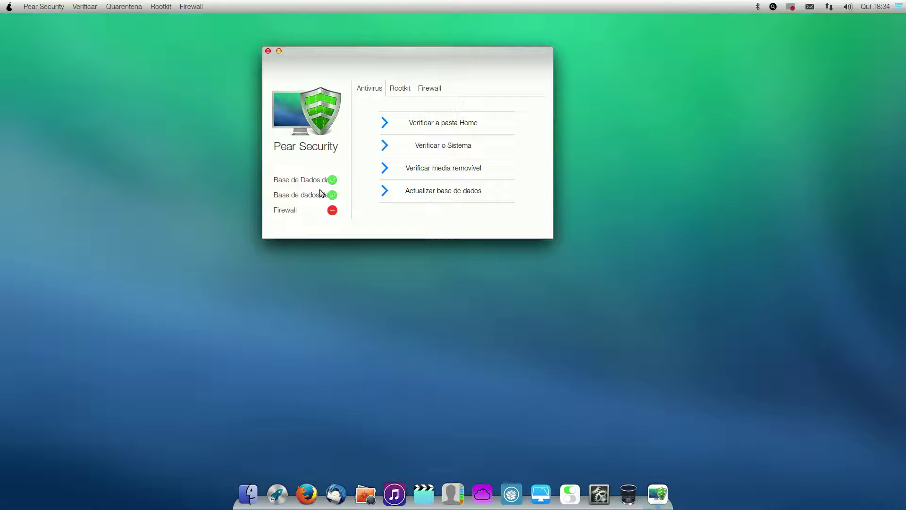
pyautogui.click(406, 92)
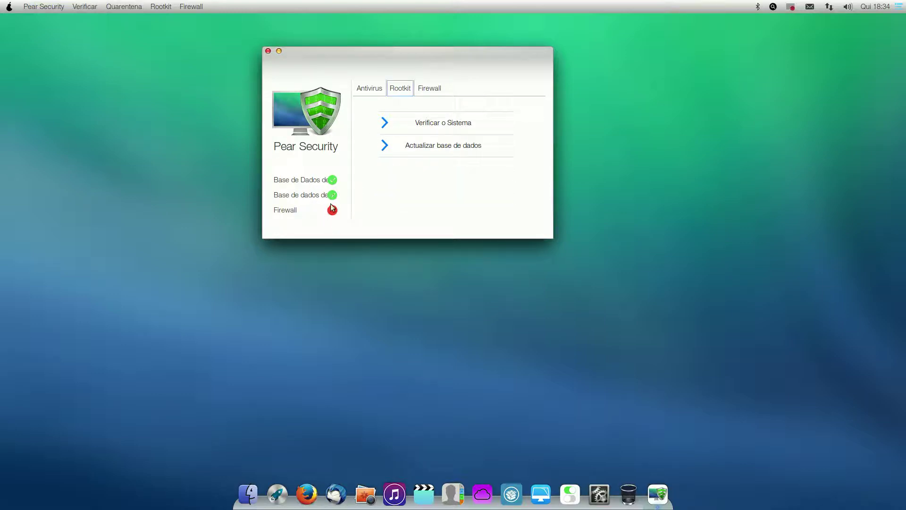
pyautogui.click(437, 91)
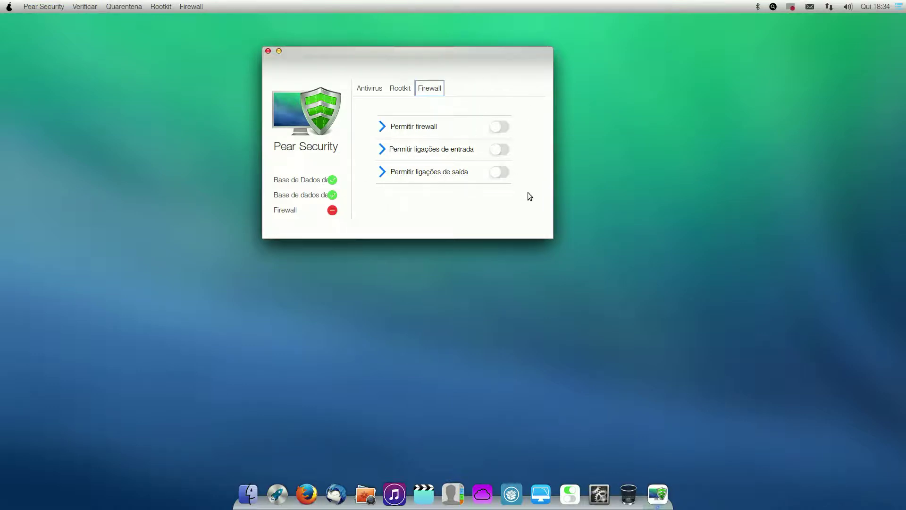
pyautogui.click(368, 89)
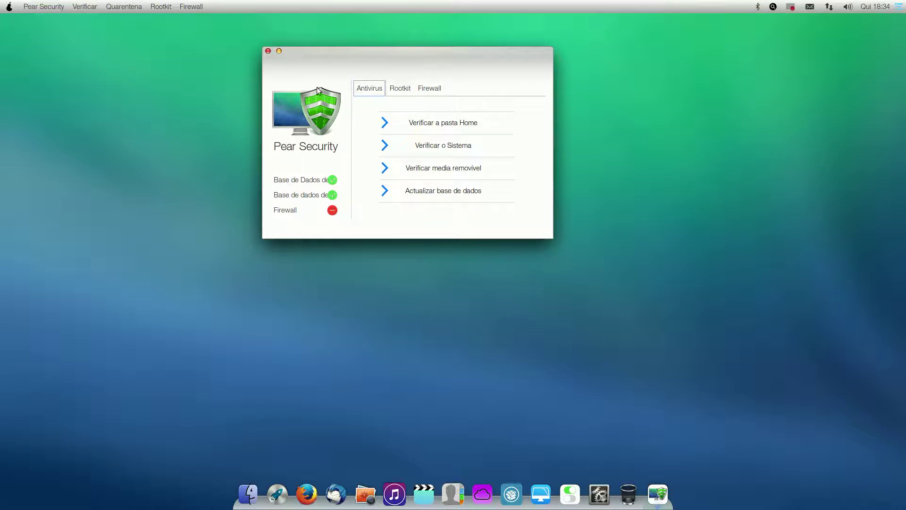
pyautogui.click(269, 51)
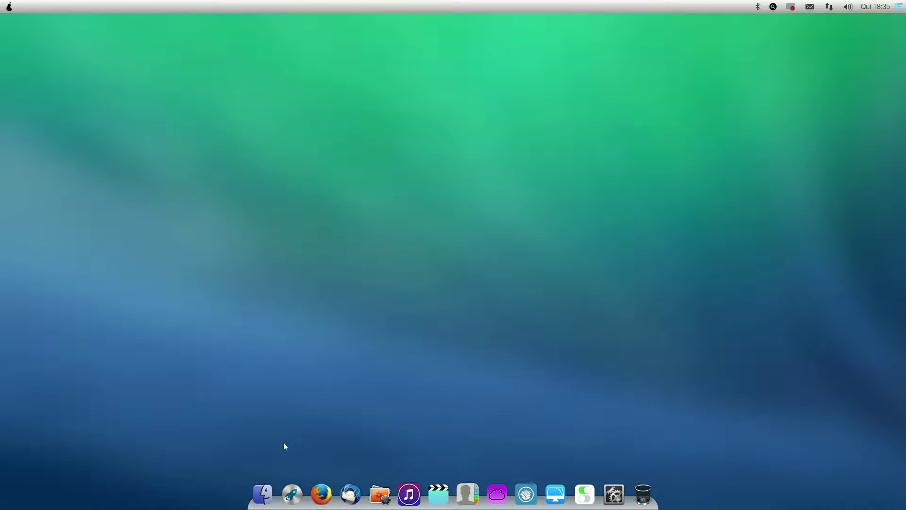
# Step: Open the file manager at Pasta Pessoal and show its search field, hiding it again
pyautogui.click(266, 493)
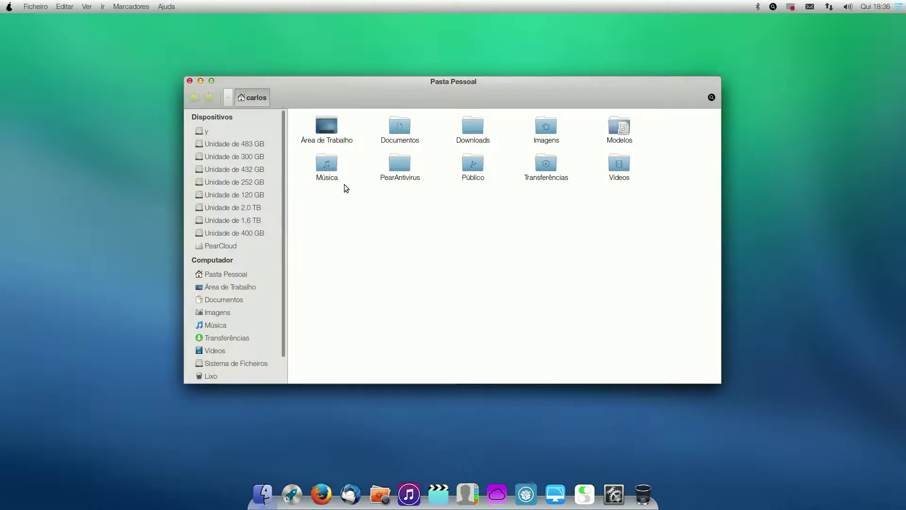
pyautogui.click(711, 98)
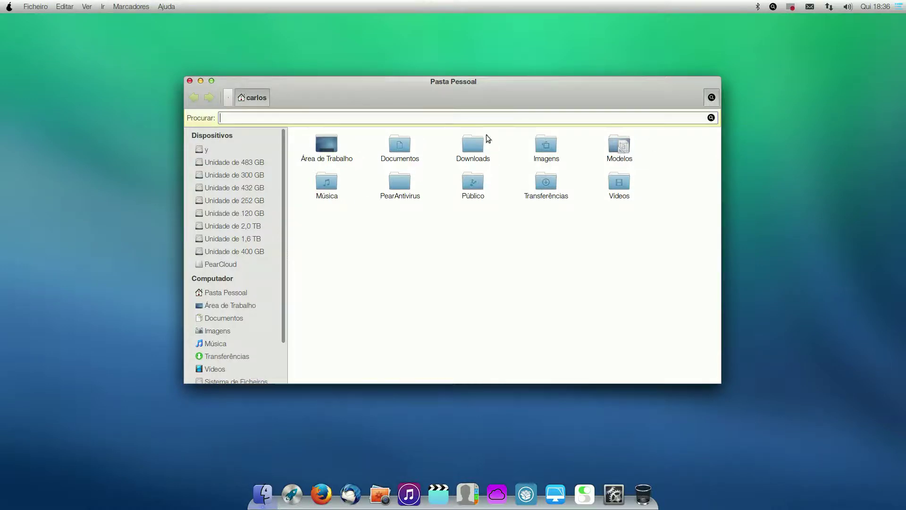
pyautogui.click(711, 97)
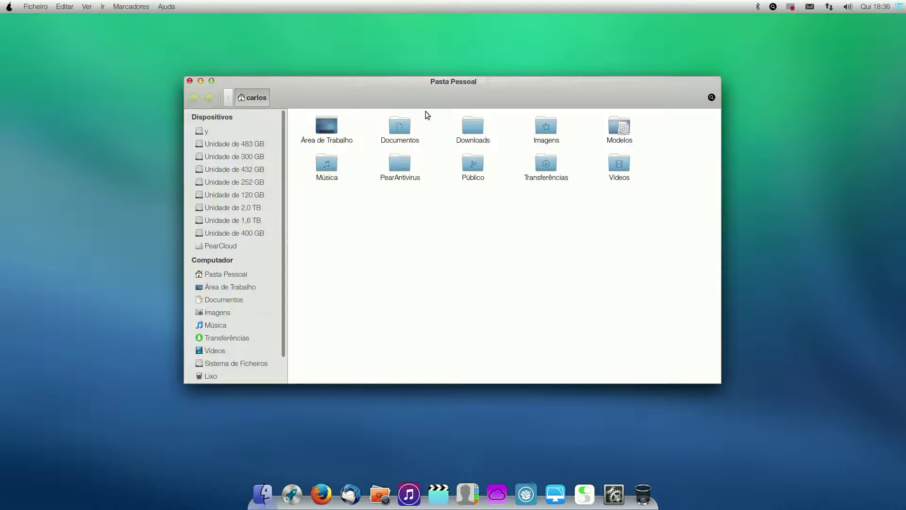
# Step: View the Downloads folder with its search field shown, and return to Pasta Pessoal with nothing selected
pyautogui.click(472, 124)
pyautogui.doubleClick(482, 128)
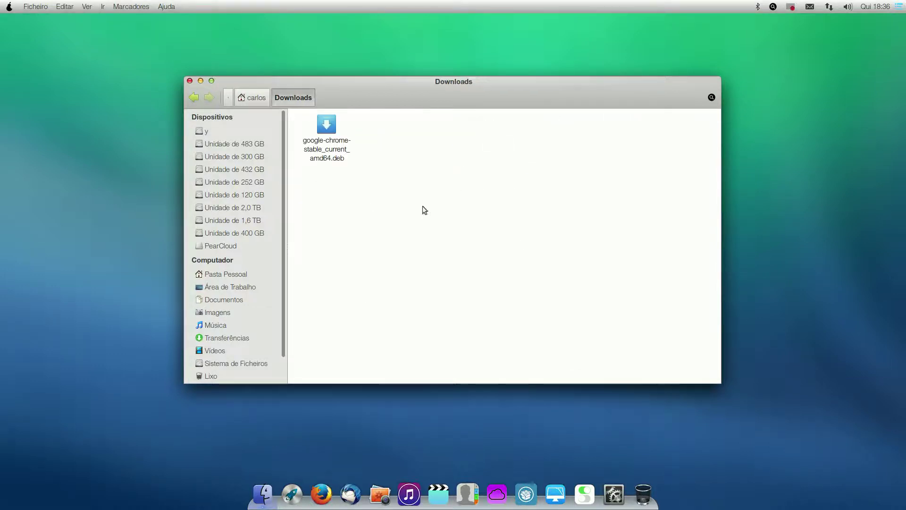
pyautogui.click(711, 97)
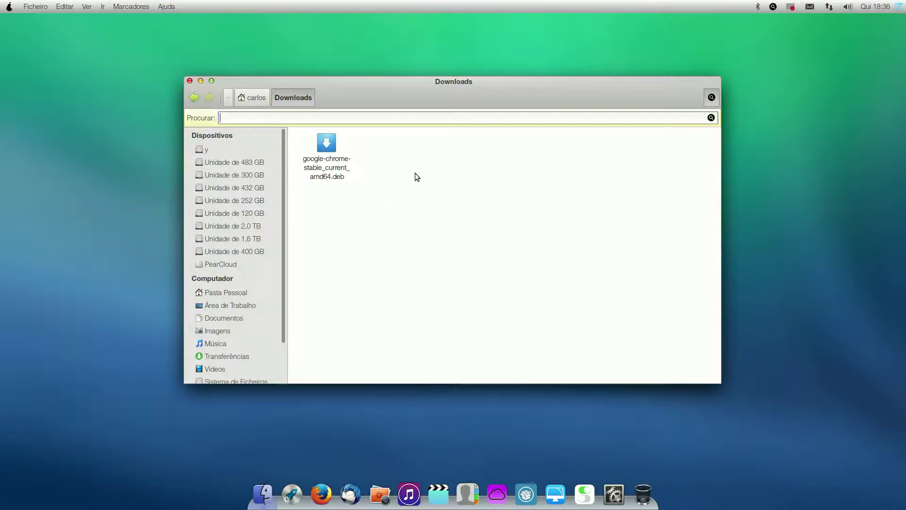
pyautogui.click(191, 99)
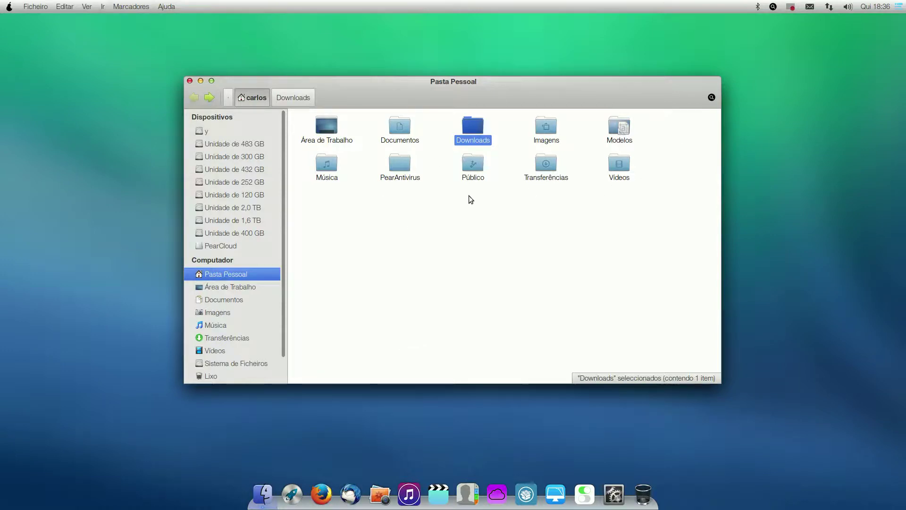
pyautogui.click(471, 215)
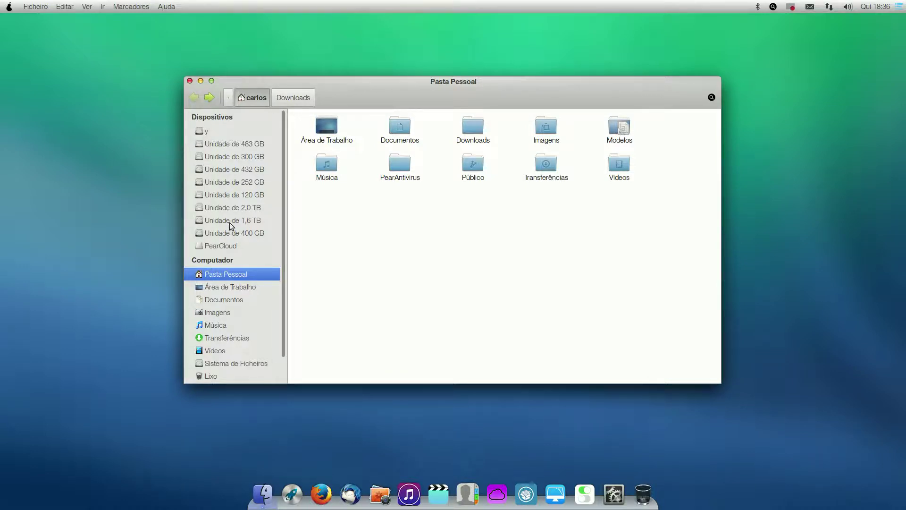
# Step: View the contents of each location from Área de Trabalho through Vídeos to Sistema de Ficheiros
pyautogui.moveTo(282, 202); pyautogui.dragTo(283, 231)
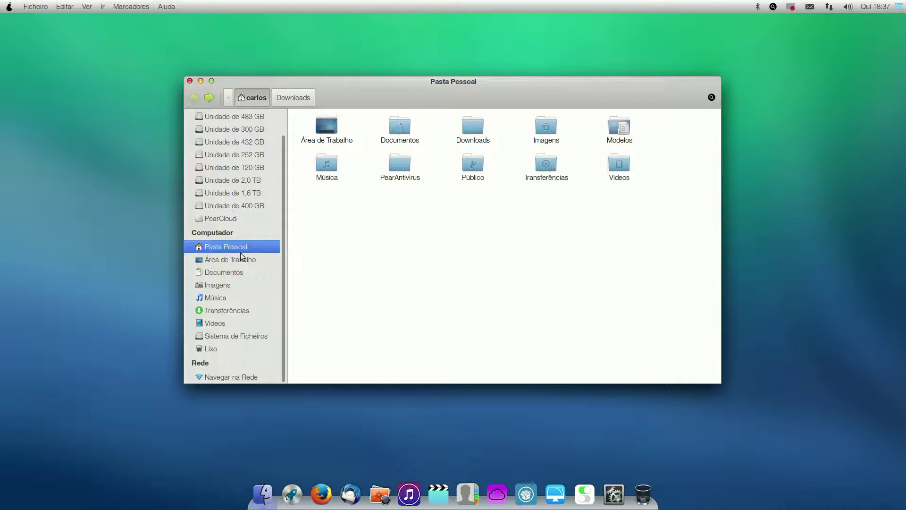
pyautogui.click(208, 261)
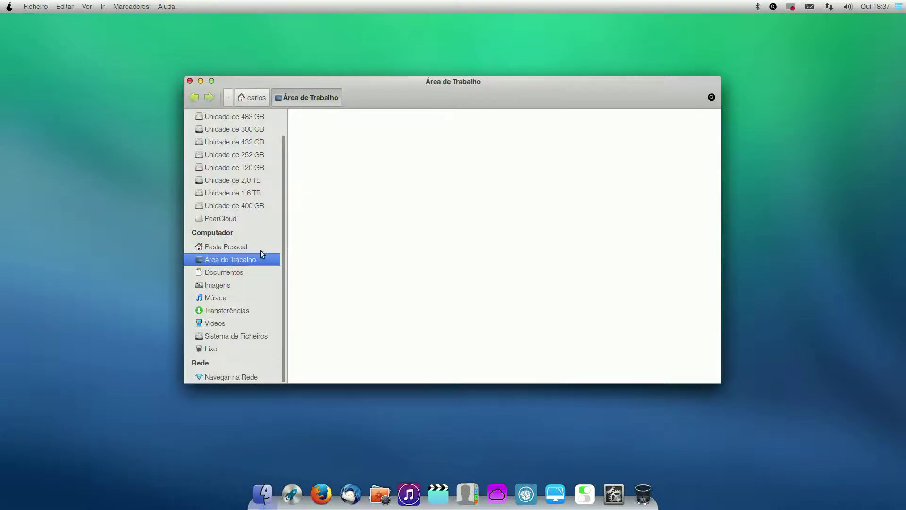
pyautogui.click(231, 273)
pyautogui.click(218, 287)
pyautogui.click(217, 296)
pyautogui.click(217, 310)
pyautogui.click(215, 323)
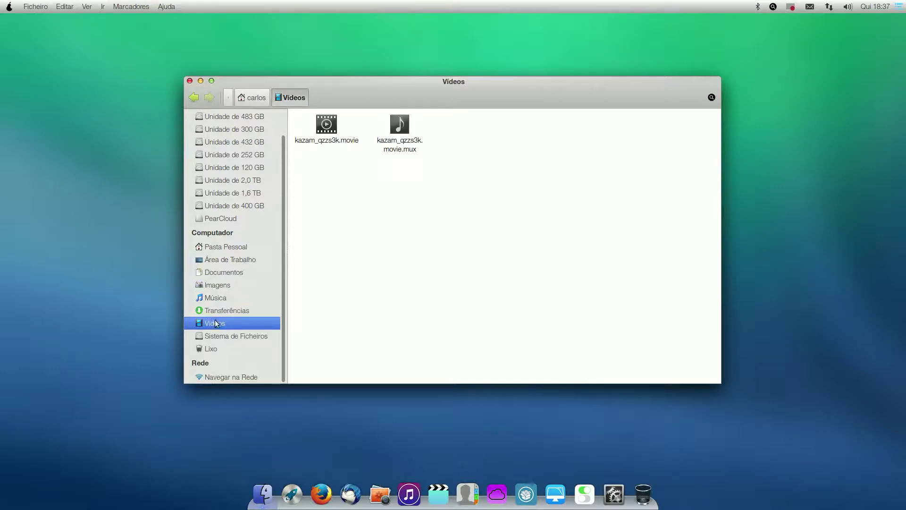
pyautogui.click(236, 336)
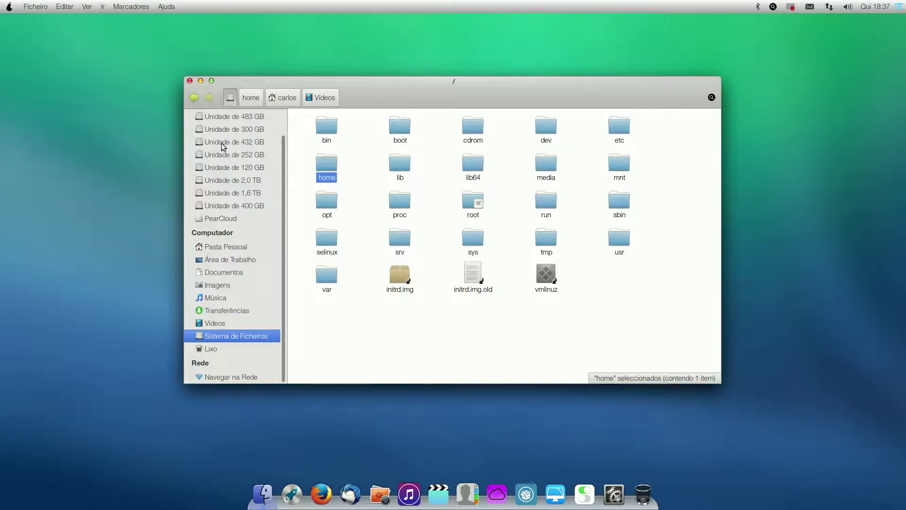
# Step: Go back through the visited folders to Transferências and close the file manager
pyautogui.click(194, 98)
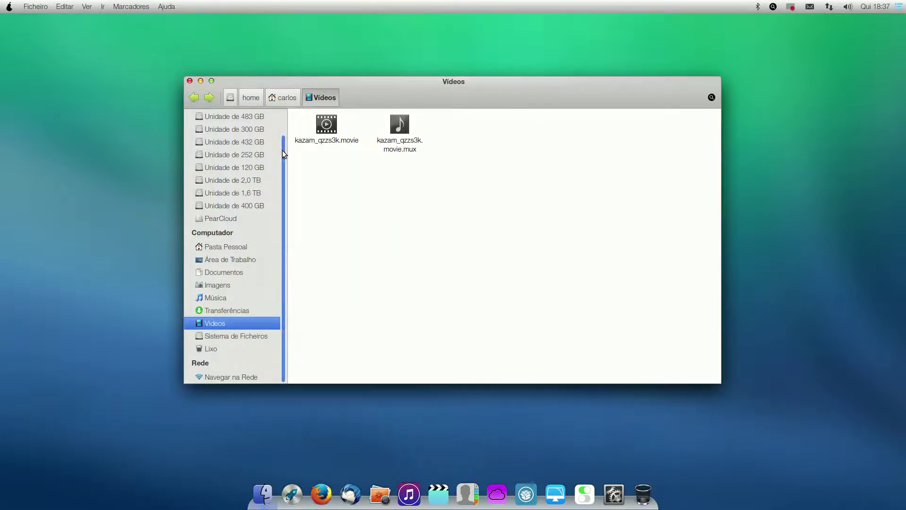
pyautogui.moveTo(283, 153); pyautogui.dragTo(279, 122)
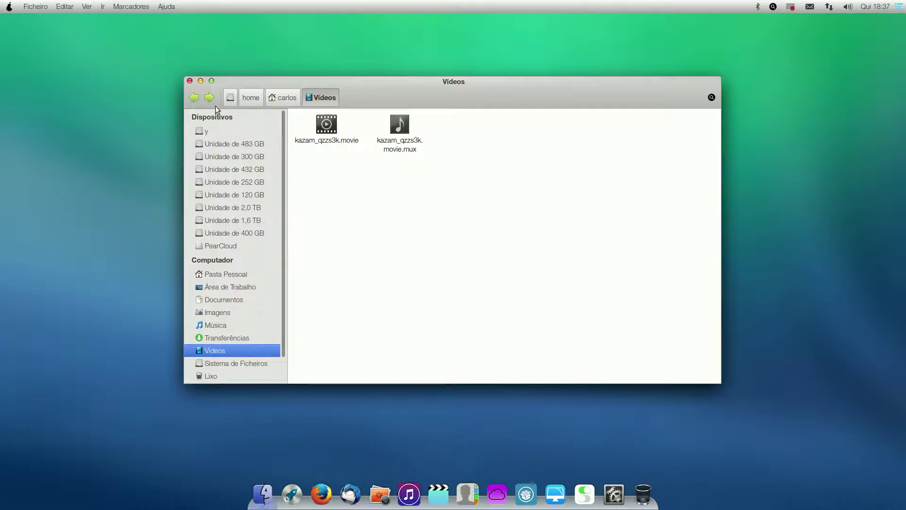
pyautogui.click(193, 98)
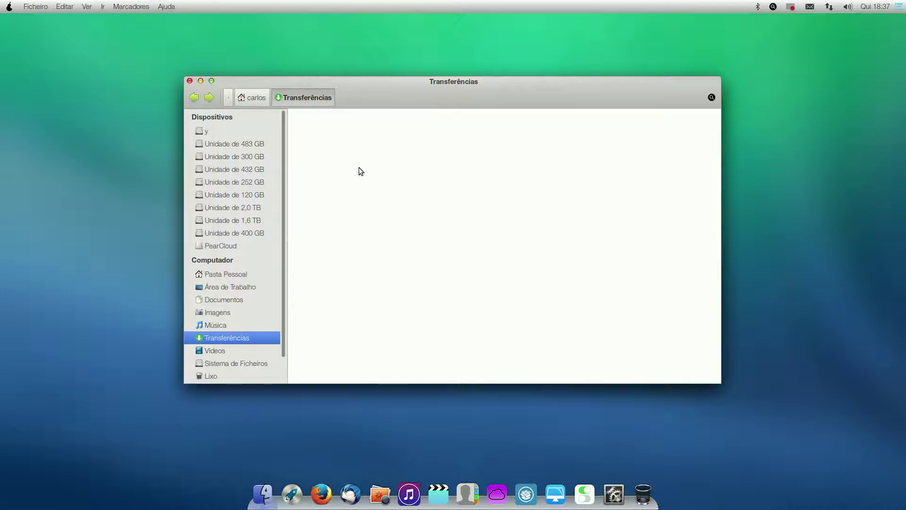
pyautogui.click(190, 81)
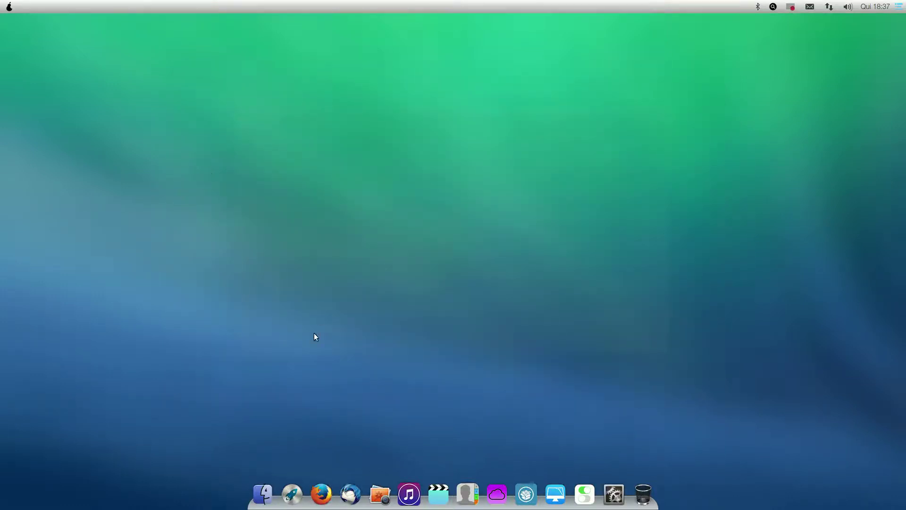
# Step: Open the Launchpad and view the applications in each category from Acessórios to Som & Vídeo
pyautogui.click(291, 495)
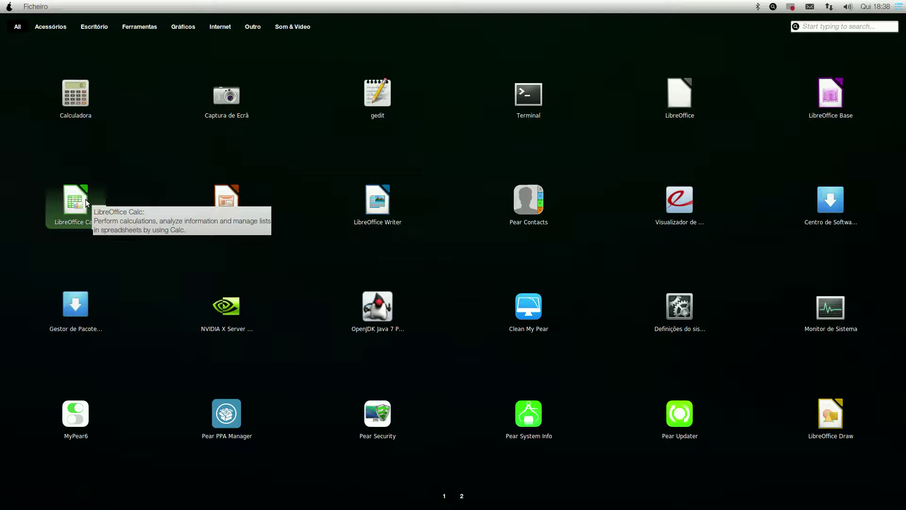
pyautogui.click(55, 28)
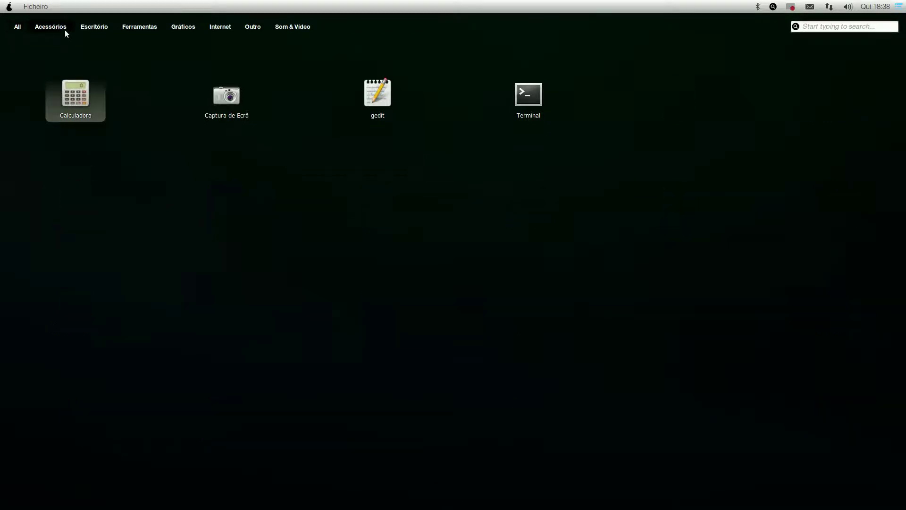
pyautogui.click(90, 30)
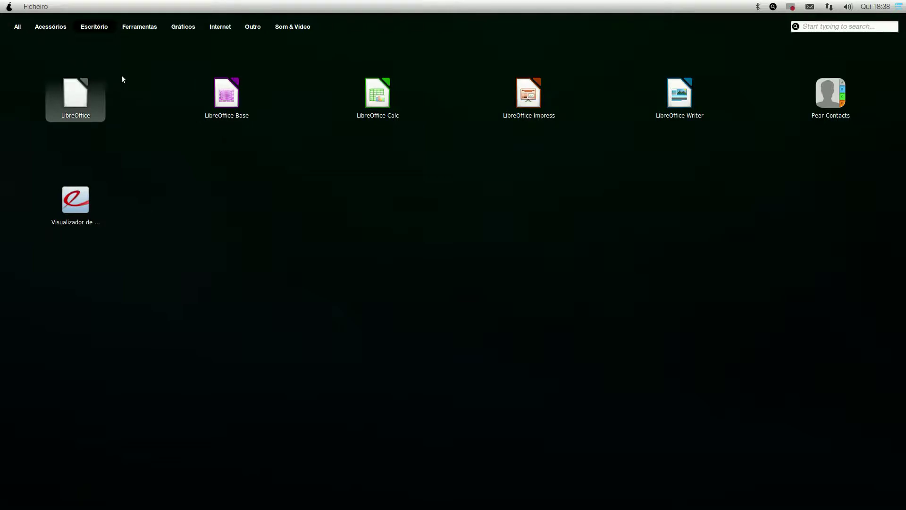
pyautogui.click(139, 29)
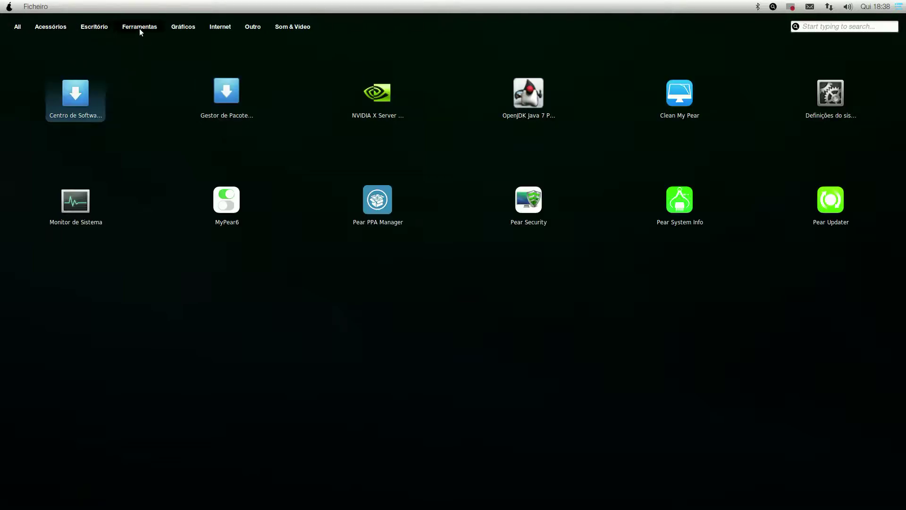
pyautogui.click(181, 29)
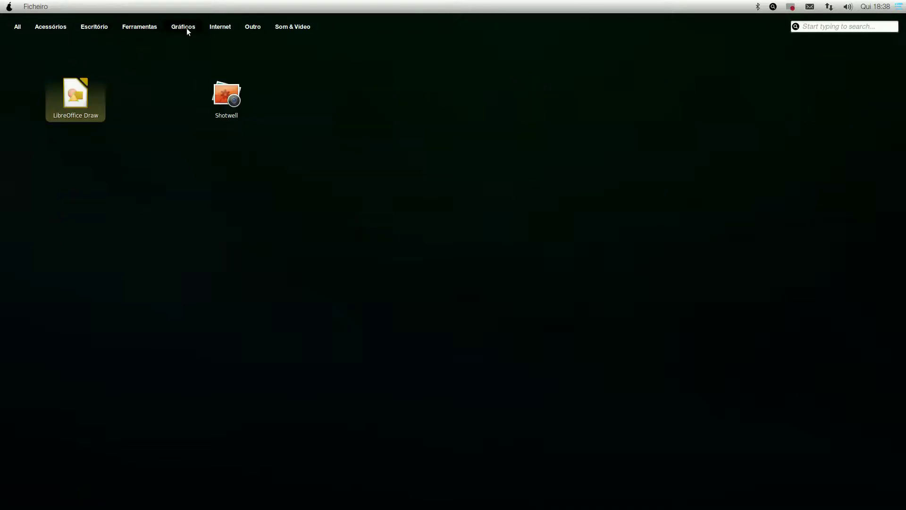
pyautogui.click(214, 29)
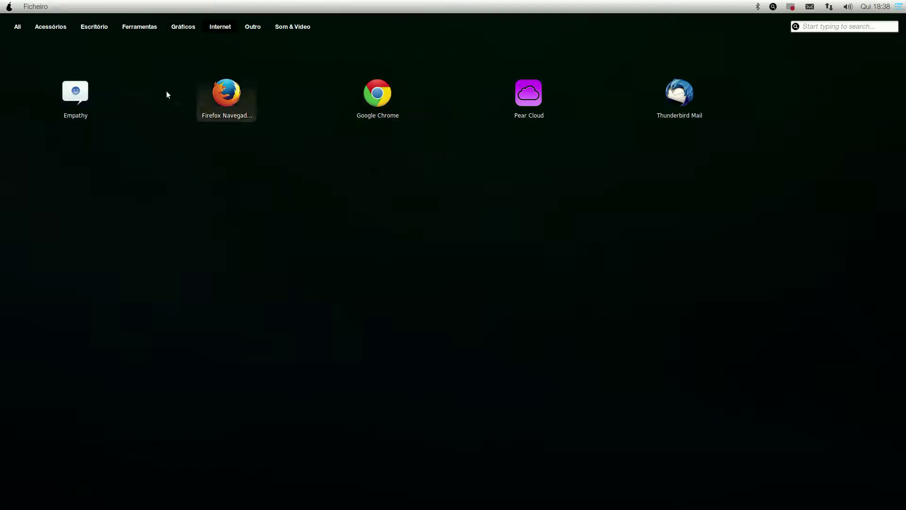
pyautogui.click(253, 27)
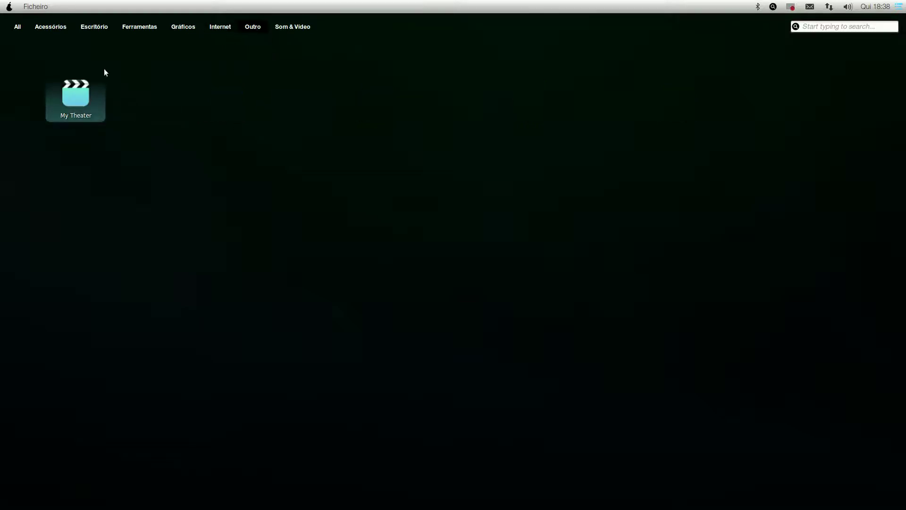
pyautogui.click(298, 28)
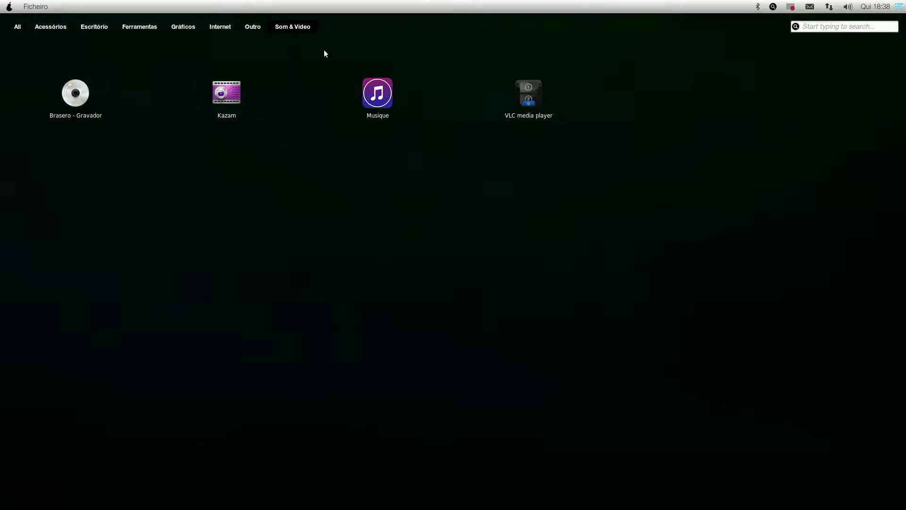
# Step: Revisit the Outro and Som & Vídeo categories and return to the list of all applications
pyautogui.click(250, 27)
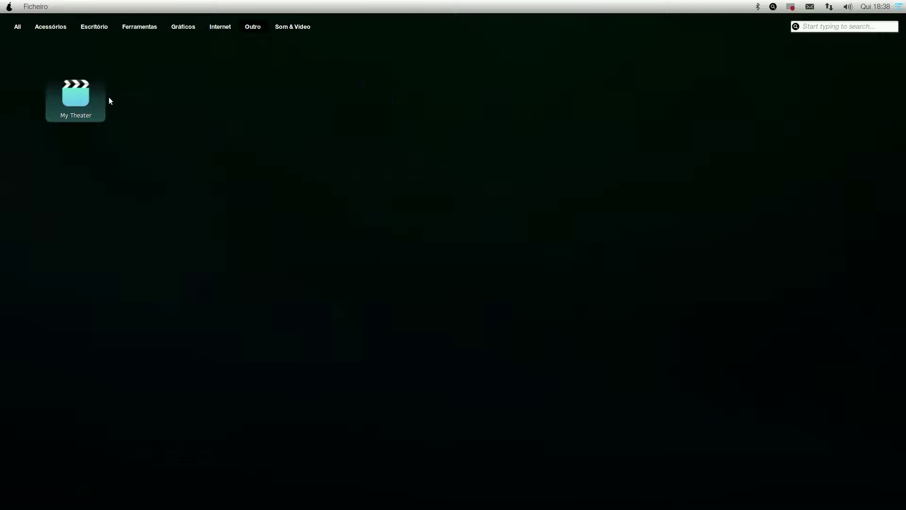
pyautogui.click(282, 27)
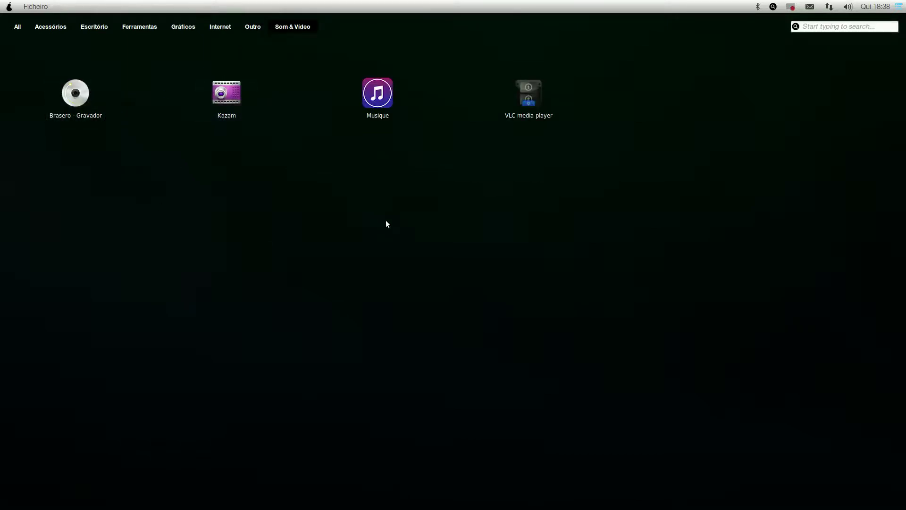
pyautogui.click(18, 27)
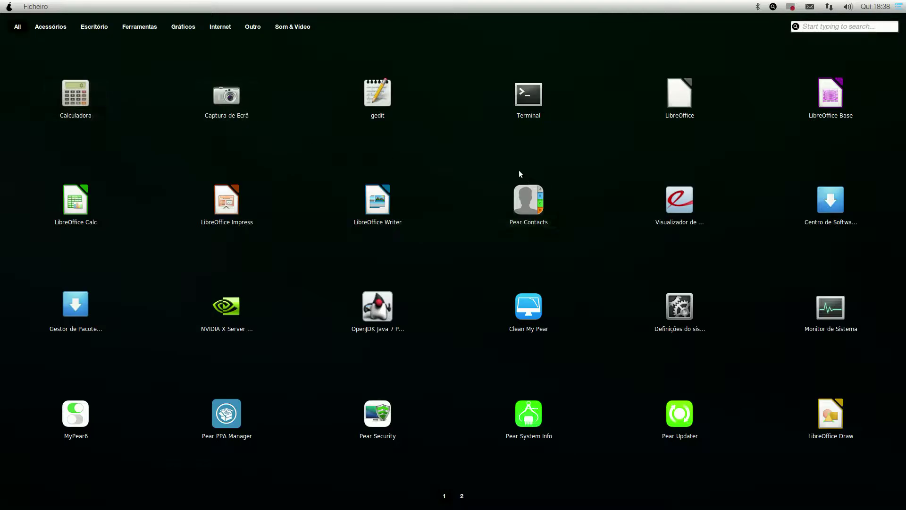
# Step: View the second page of all applications, go back to the first page and close the Launchpad
pyautogui.click(462, 496)
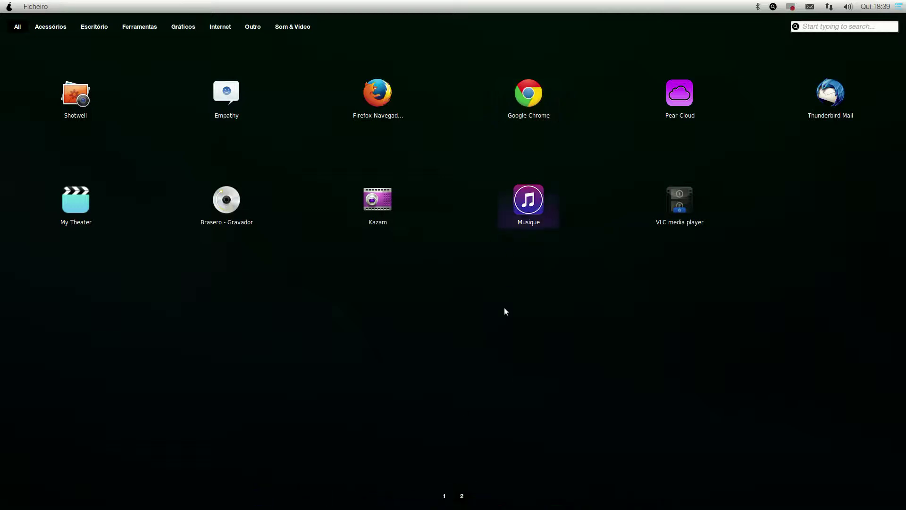
pyautogui.click(444, 496)
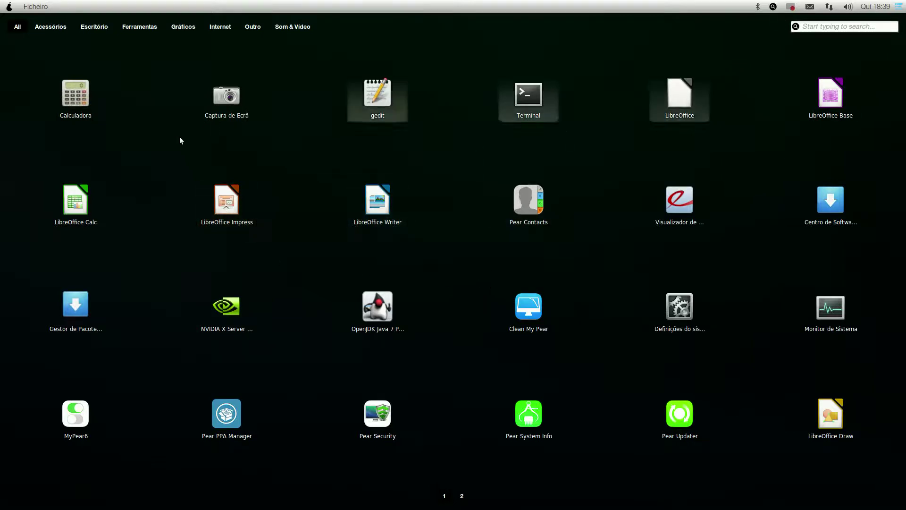
pyautogui.click(423, 128)
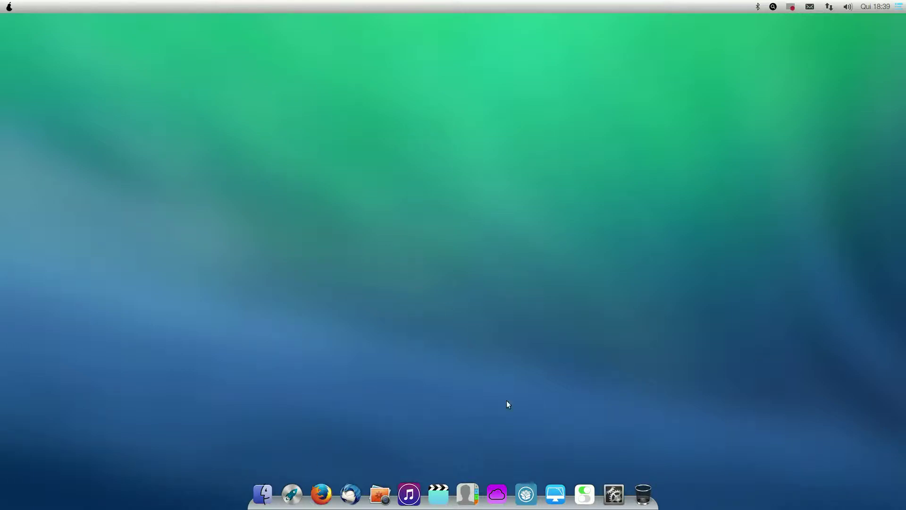
# Step: Open Pear PPA Manager, start adding a PPA and authenticate with the account password
pyautogui.click(526, 493)
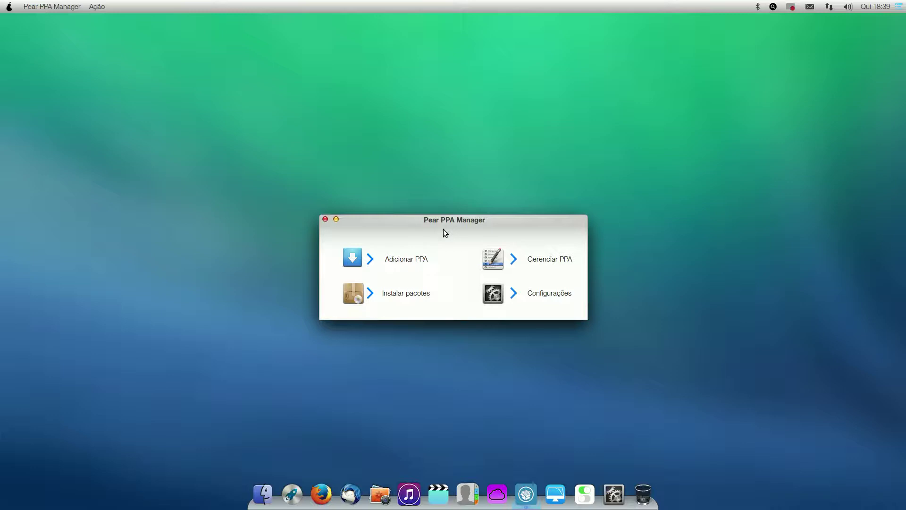
pyautogui.click(417, 258)
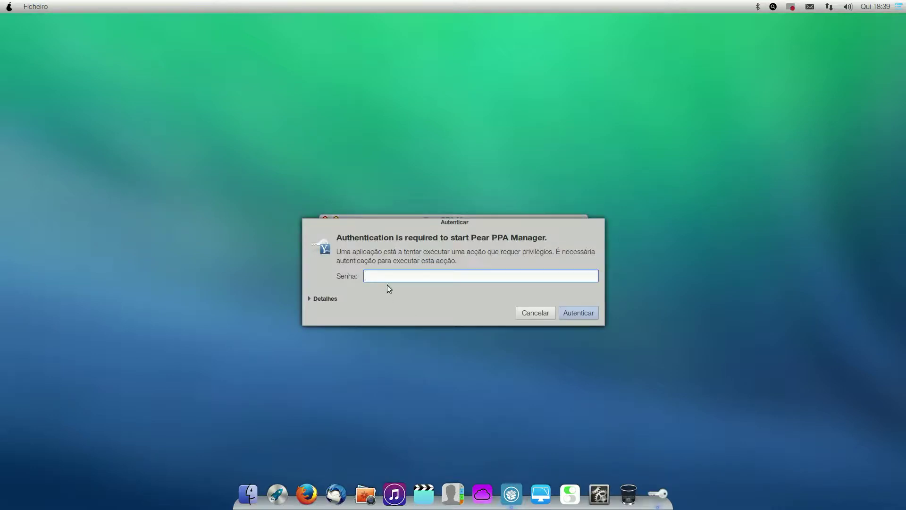
pyautogui.click(578, 313)
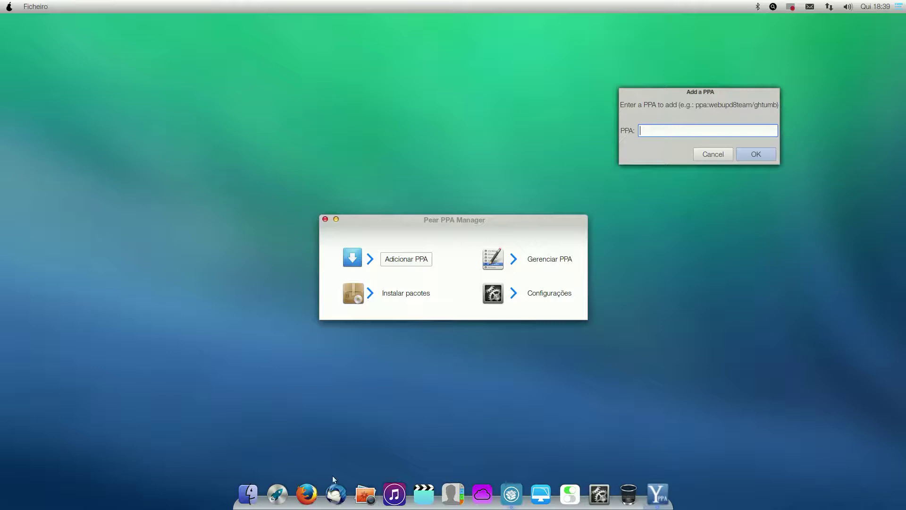
# Step: Switch to Firefox and search Google for "audacious ppa"
pyautogui.click(307, 494)
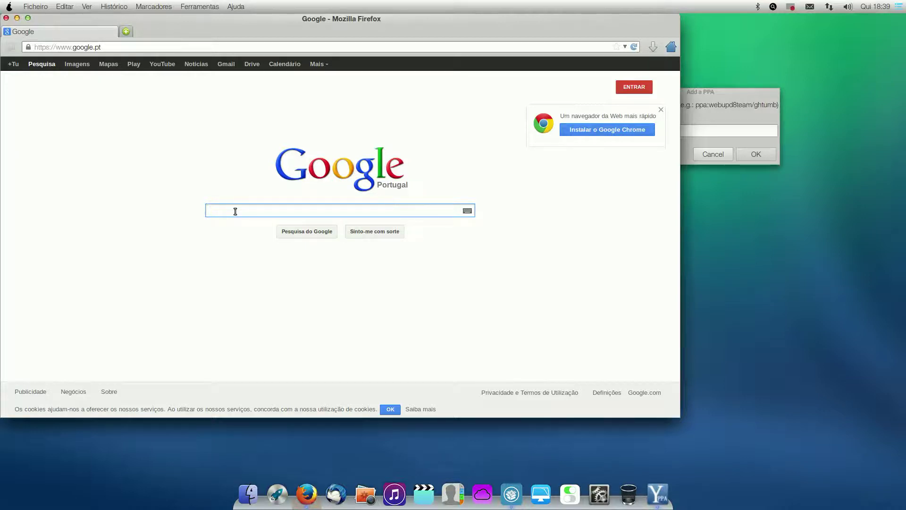
pyautogui.write('auda')
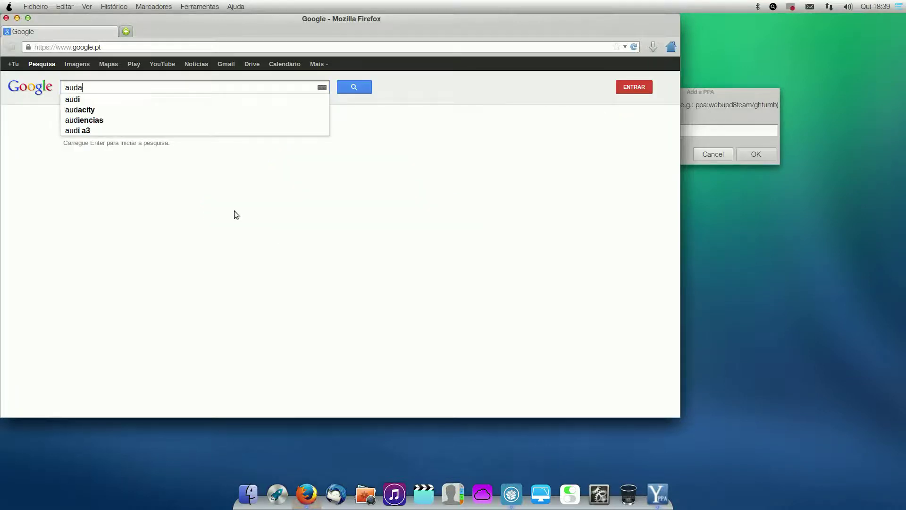
pyautogui.write('cious ppaa')
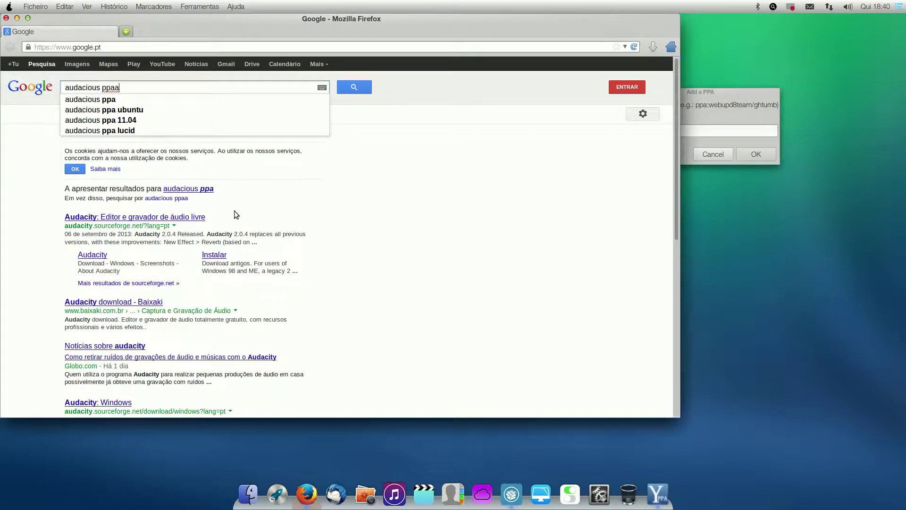
pyautogui.press('BackSpace')
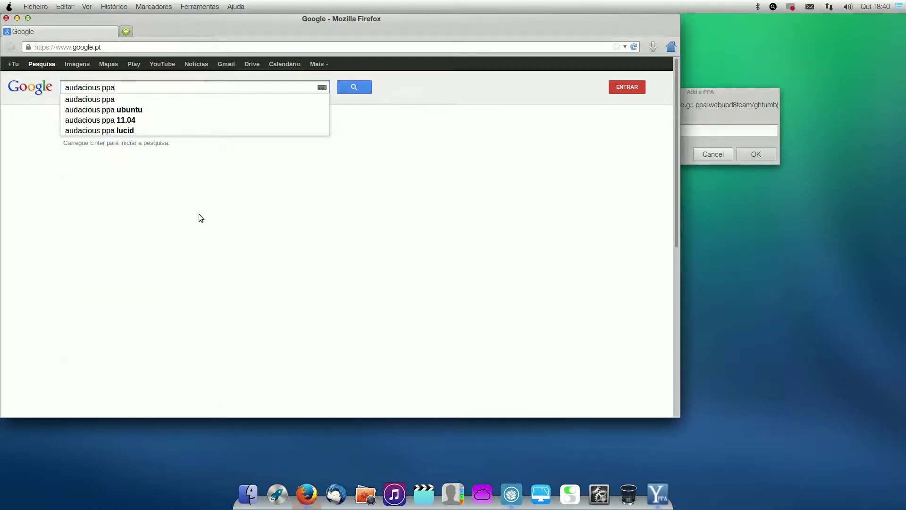
pyautogui.click(76, 100)
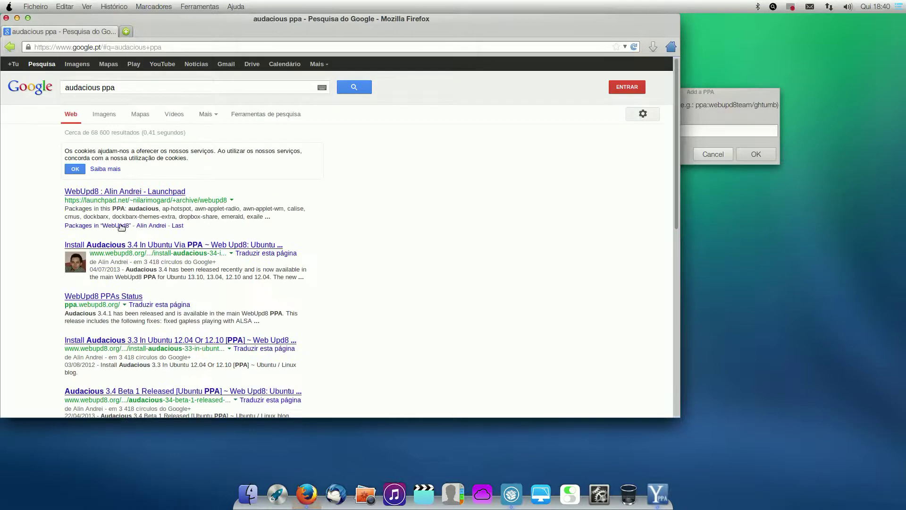
# Step: Open the Web Upd8 article on installing Audacious 3.4 via PPA and find its terminal commands
pyautogui.scroll(-1, 156, 213)
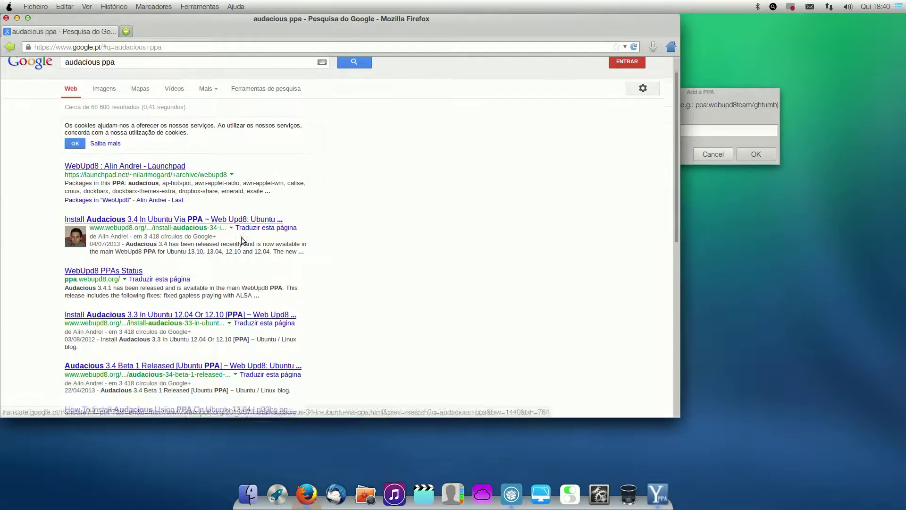
pyautogui.click(172, 218)
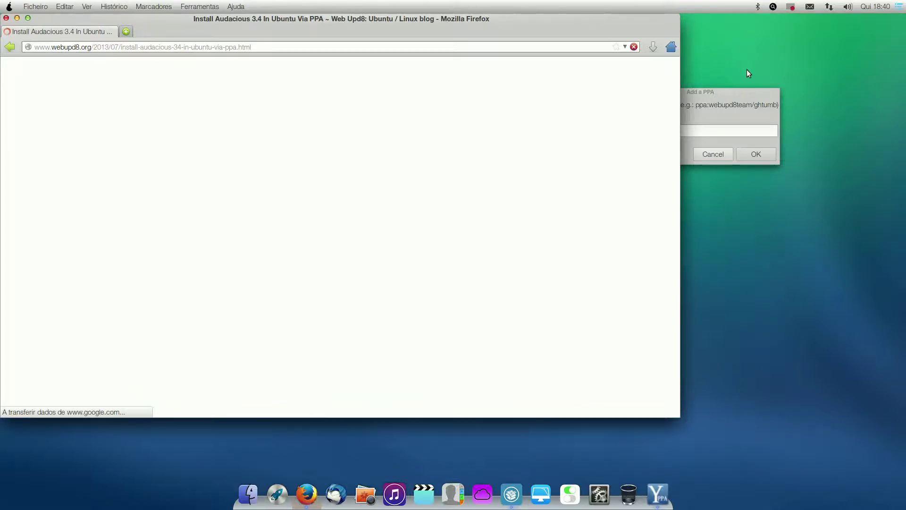
pyautogui.click(753, 100)
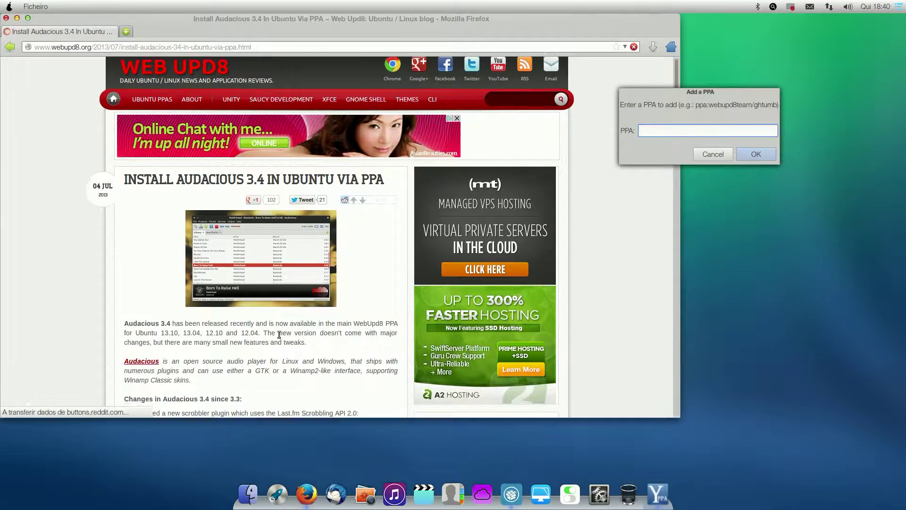
pyautogui.scroll(-1, 292, 325)
pyautogui.scroll(-9, 292, 326)
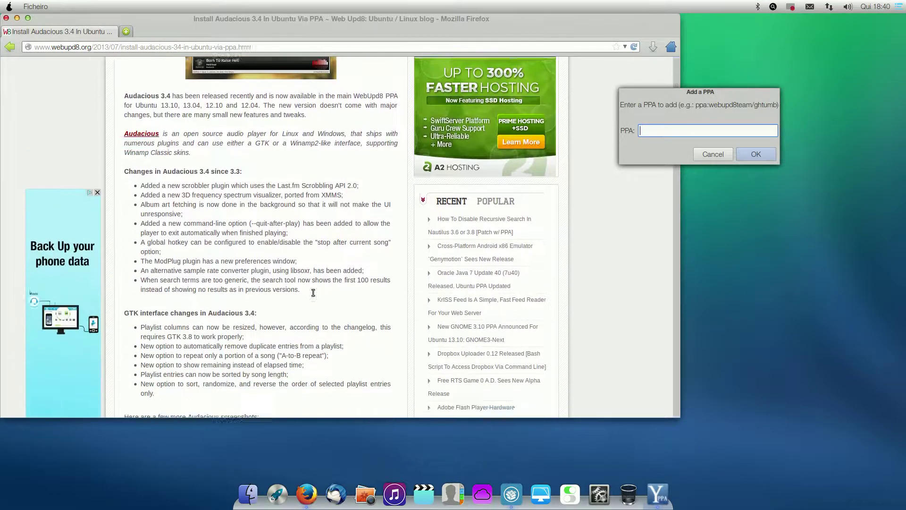
pyautogui.scroll(-18, 325, 283)
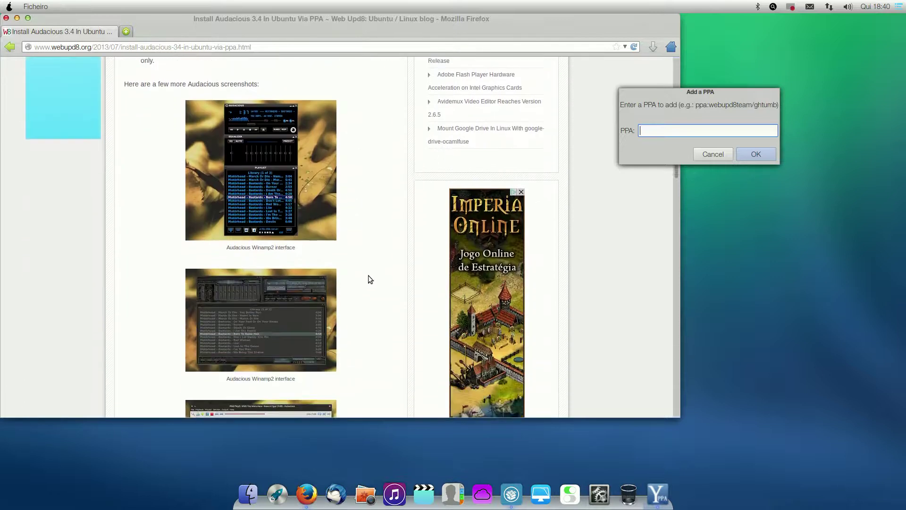
pyautogui.scroll(-6, 369, 267)
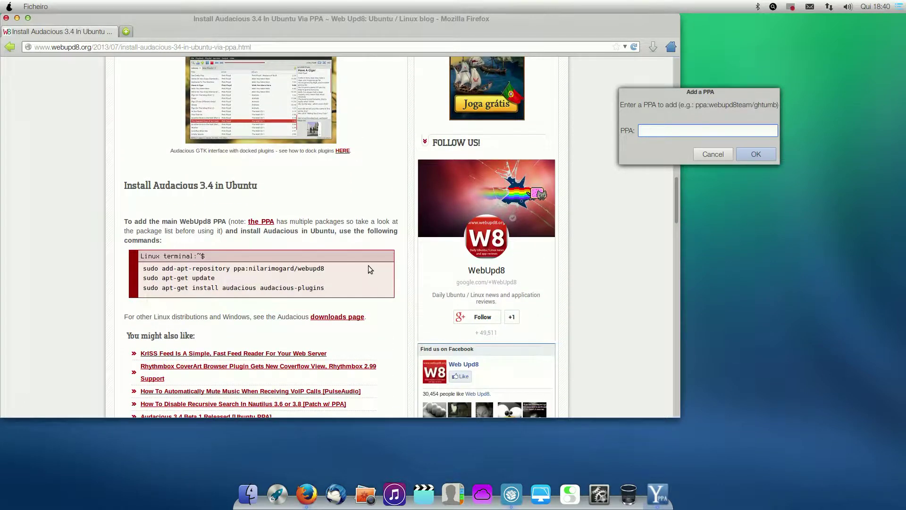
pyautogui.scroll(-3, 359, 309)
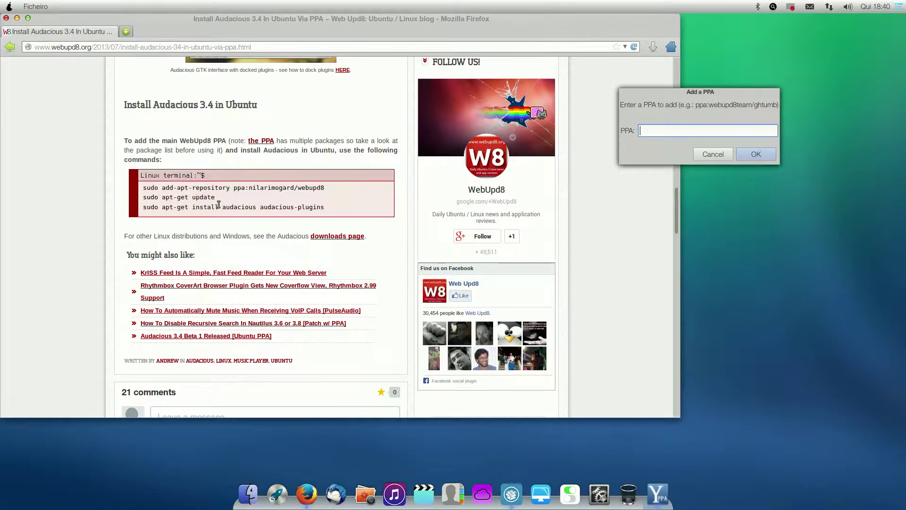
# Step: Copy ppa:nilarimogard/webupd8 from the article, add it as the new PPA in Pear PPA Manager and close Firefox
pyautogui.moveTo(236, 188); pyautogui.dragTo(330, 189)
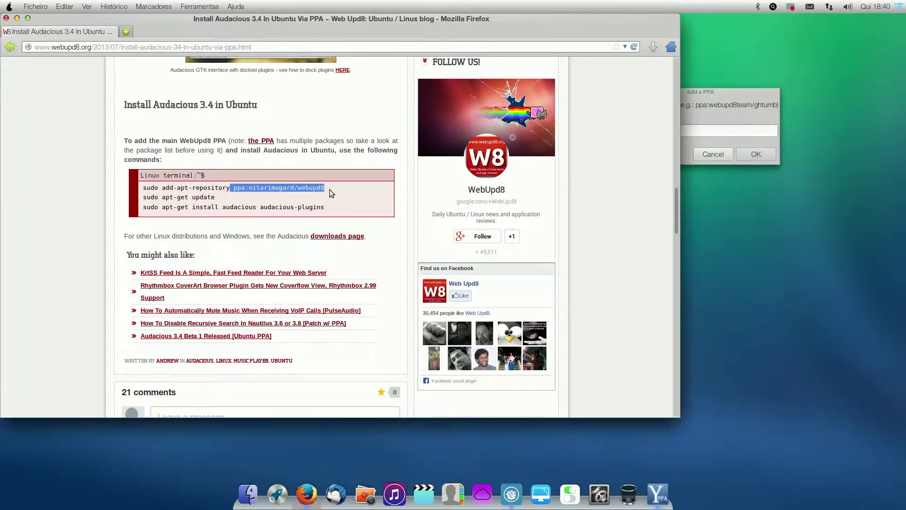
pyautogui.rightClick(298, 186)
pyautogui.click(321, 190)
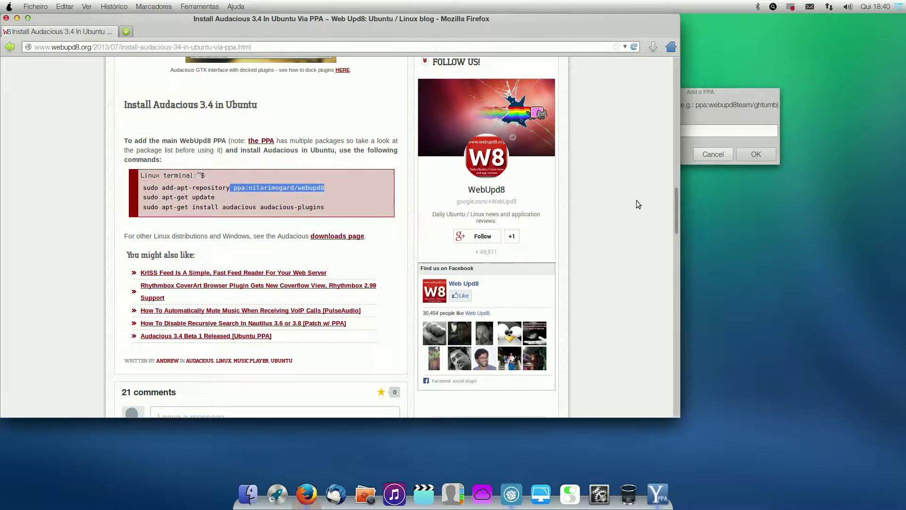
pyautogui.click(725, 127)
pyautogui.rightClick(687, 132)
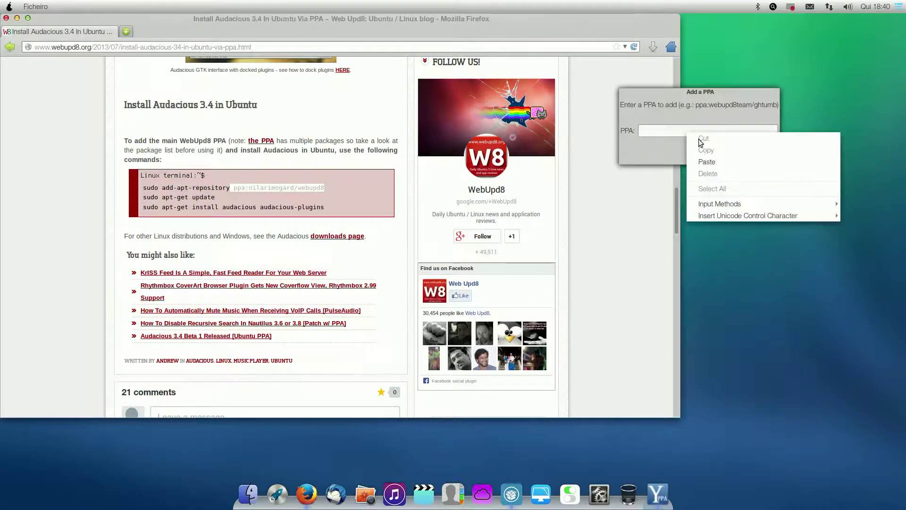
pyautogui.click(707, 162)
pyautogui.click(755, 155)
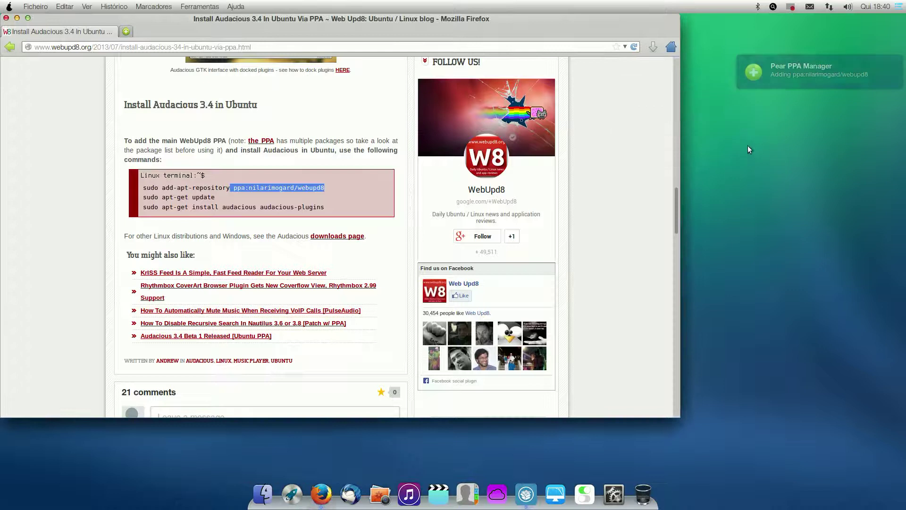
pyautogui.click(7, 18)
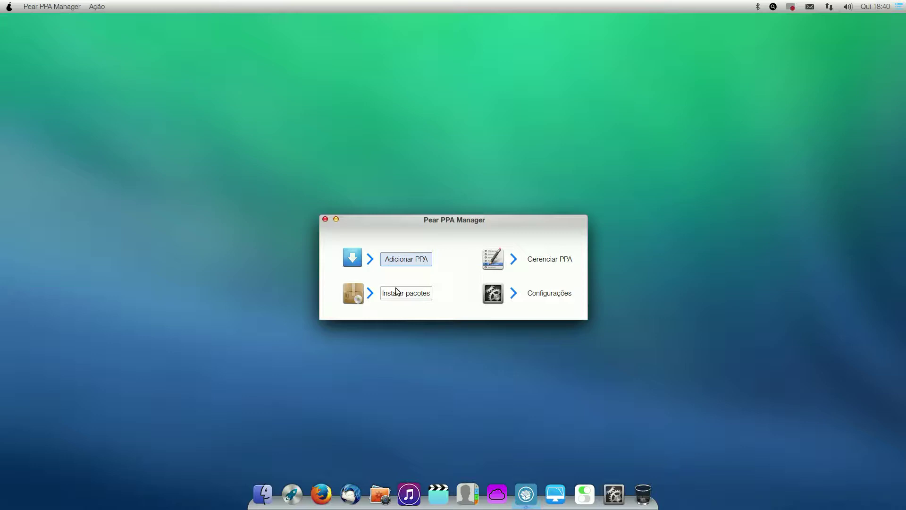
# Step: Open the PPA management list with the account password, update the ppa:nilarimogard/webupd8 source and close the list
pyautogui.click(557, 258)
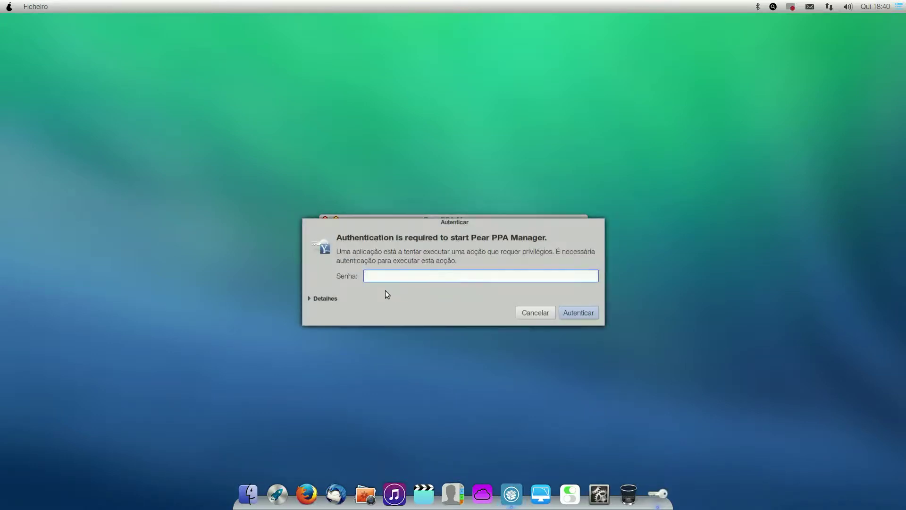
pyautogui.click(577, 310)
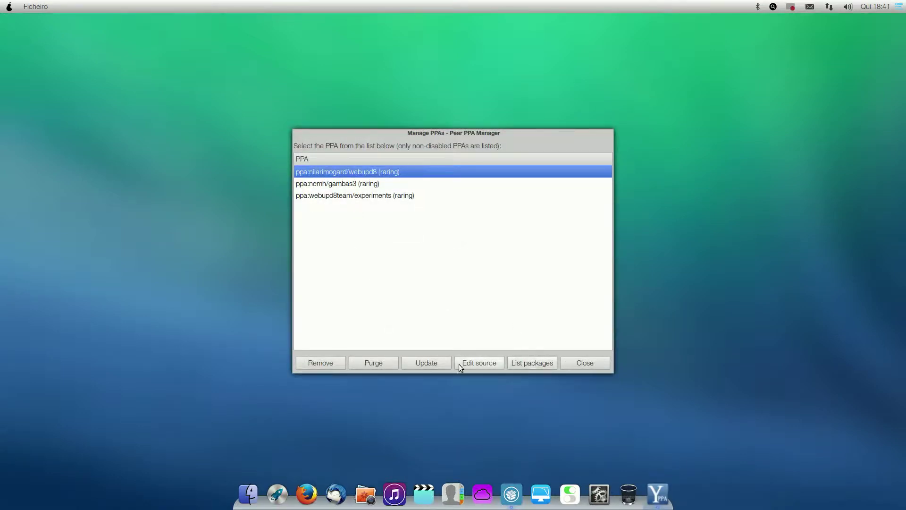
pyautogui.click(434, 362)
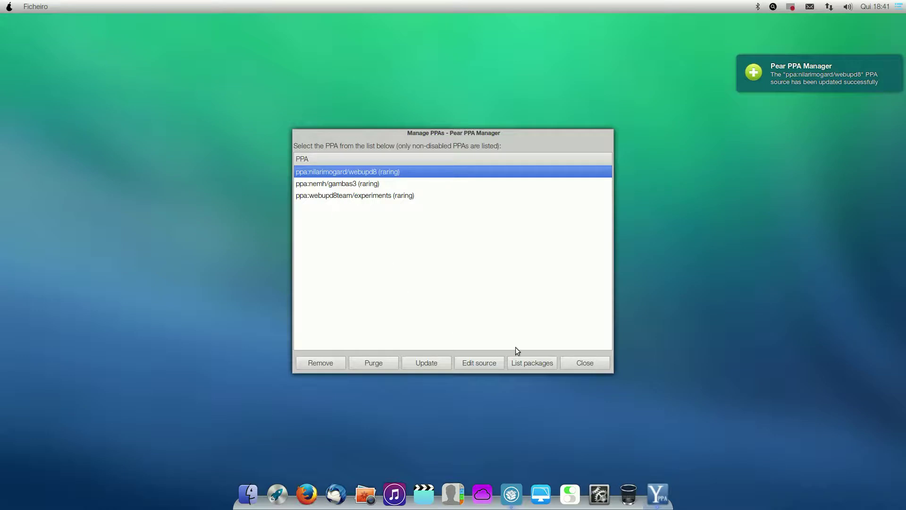
pyautogui.click(579, 364)
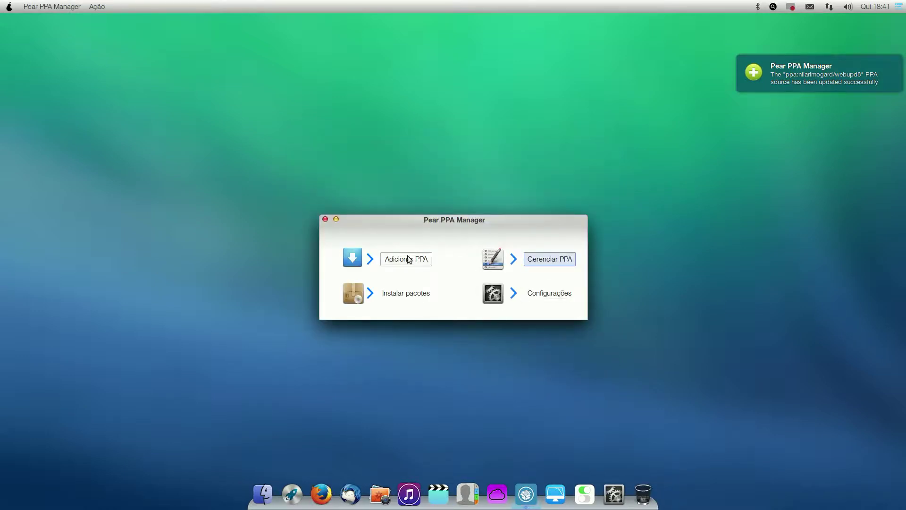
# Step: Open the package installer of Pear PPA Manager with the account password and move its dialog clear of the main window
pyautogui.click(406, 298)
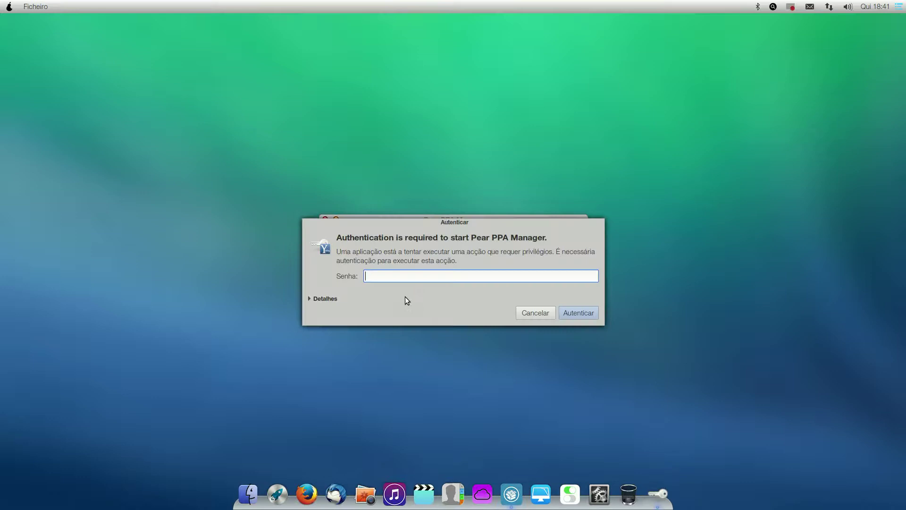
pyautogui.write('*')
pyautogui.click(578, 312)
pyautogui.moveTo(437, 214); pyautogui.dragTo(189, 80)
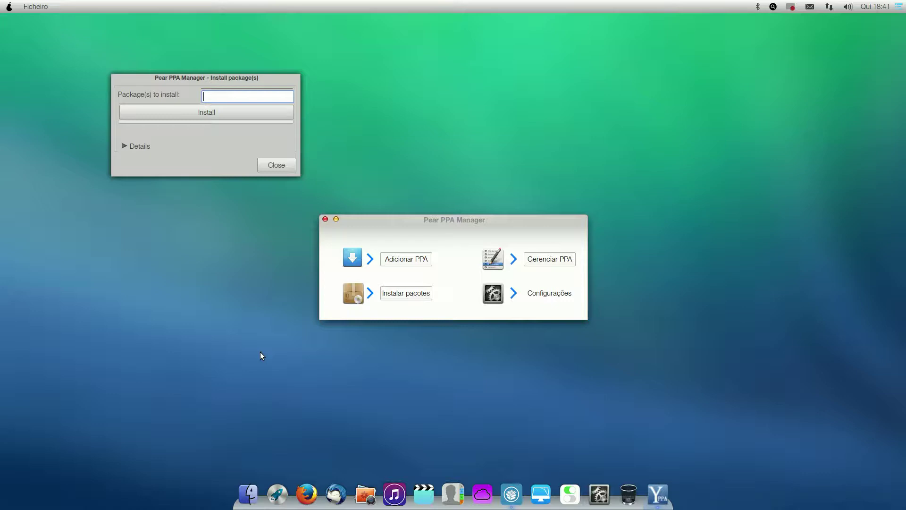
# Step: Install the blender package, check the installation details and close the package installer
pyautogui.write('blender')
pyautogui.click(225, 110)
pyautogui.click(129, 146)
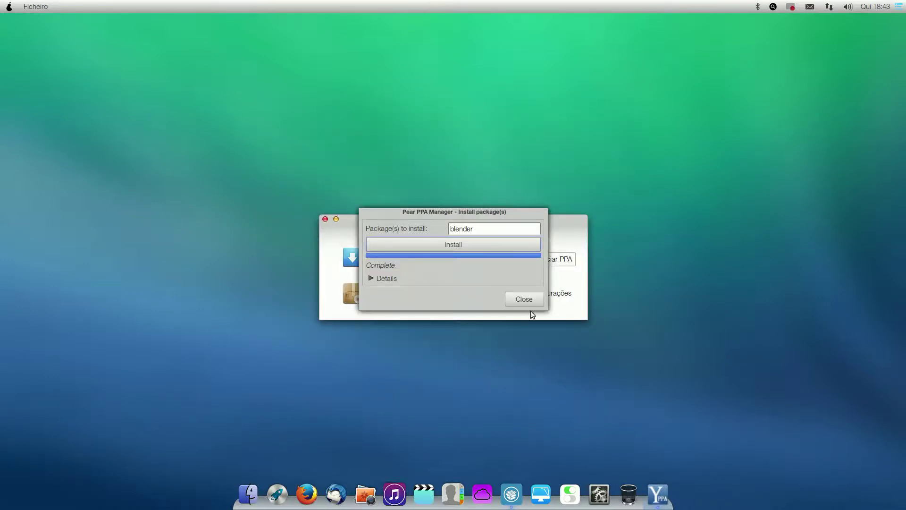
pyautogui.click(524, 301)
# Step: Search the Launchpad for "blen", launch Blender and close it
pyautogui.click(292, 494)
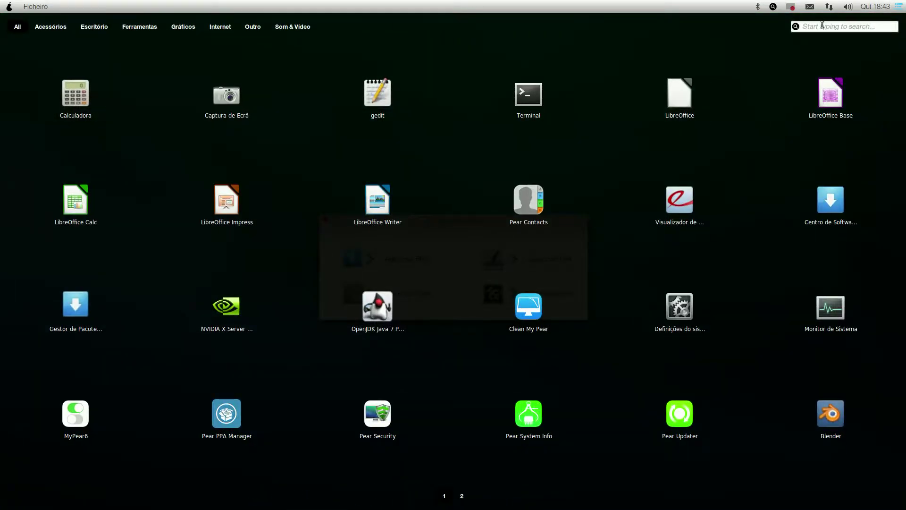
pyautogui.write('blen')
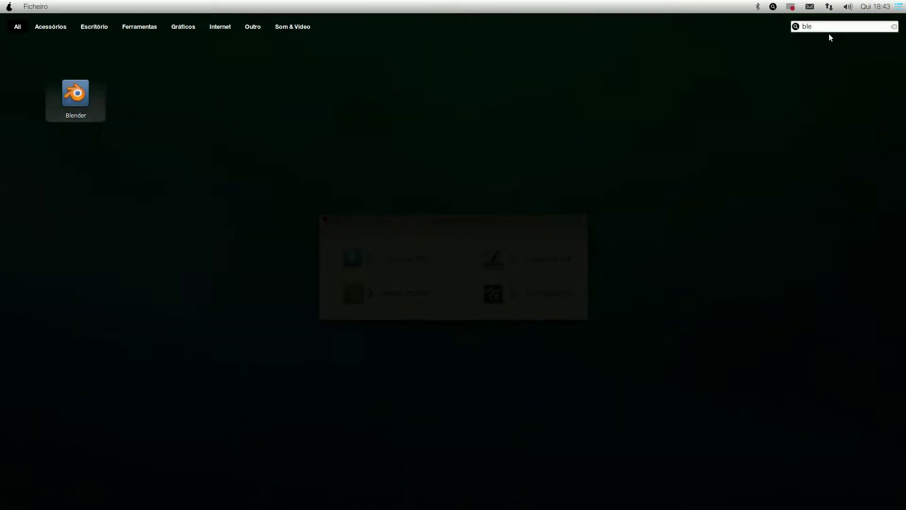
pyautogui.click(75, 101)
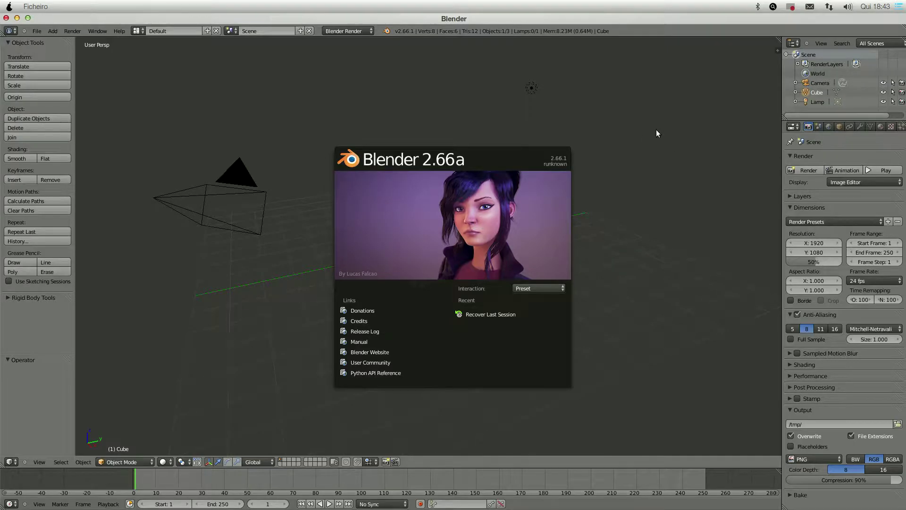
pyautogui.click(6, 18)
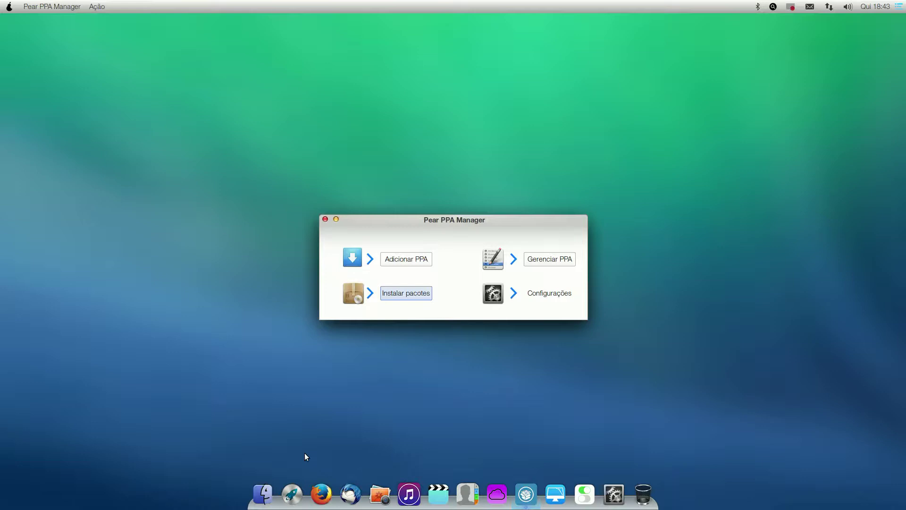
# Step: Launch the Synaptic Package Manager from the Launchpad and authenticate with the account password
pyautogui.click(292, 493)
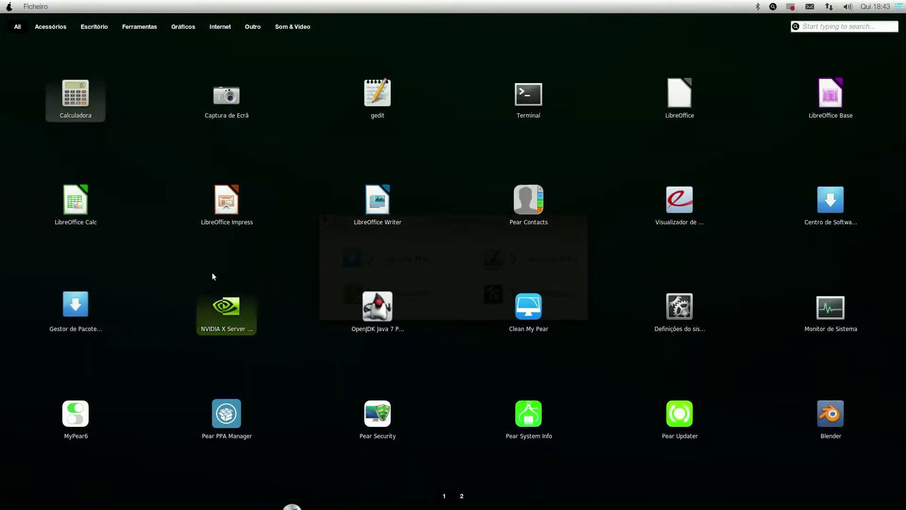
pyautogui.click(77, 304)
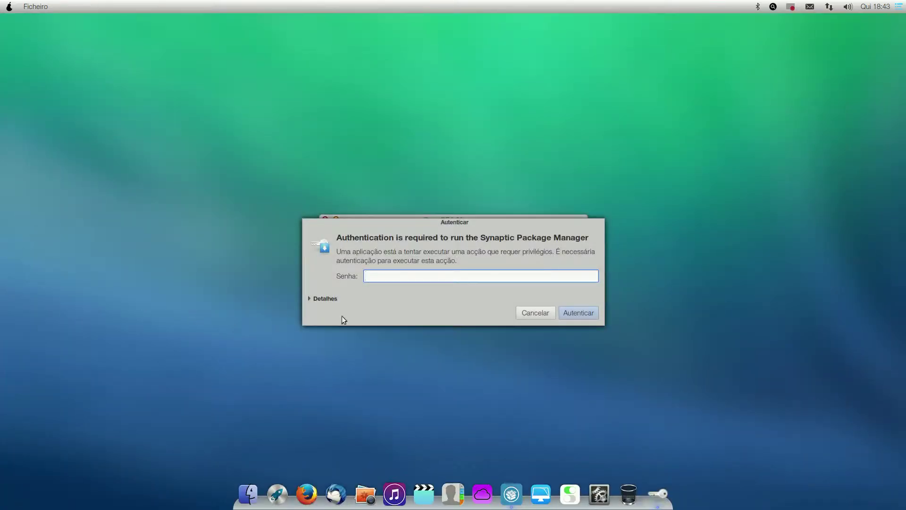
pyautogui.write('*')
pyautogui.click(578, 314)
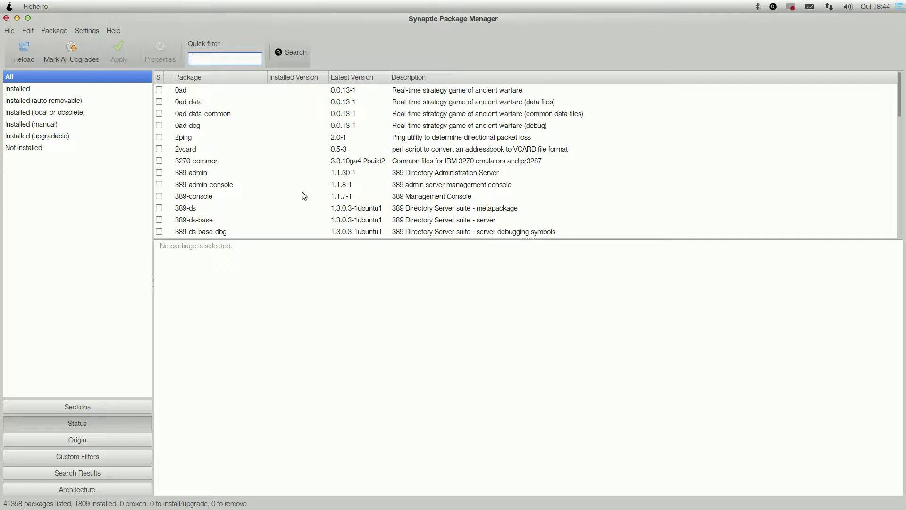
# Step: Launch Terminal from the Launchpad, check the kernel version with "uname -r" and close Terminal
pyautogui.moveTo(307, 505)
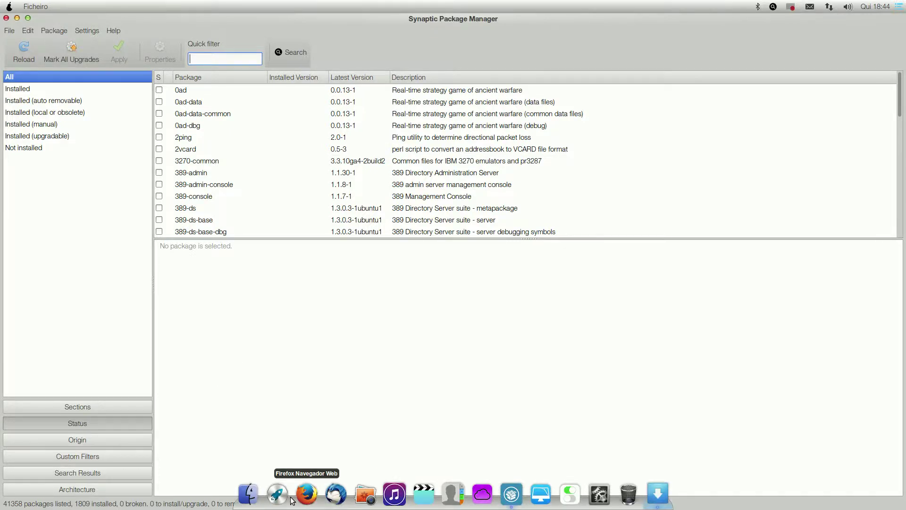
pyautogui.click(280, 491)
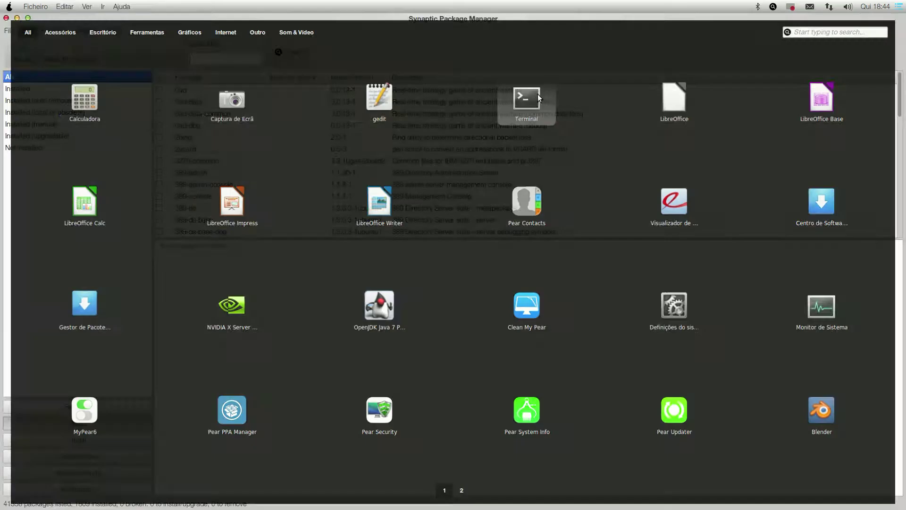
pyautogui.click(537, 97)
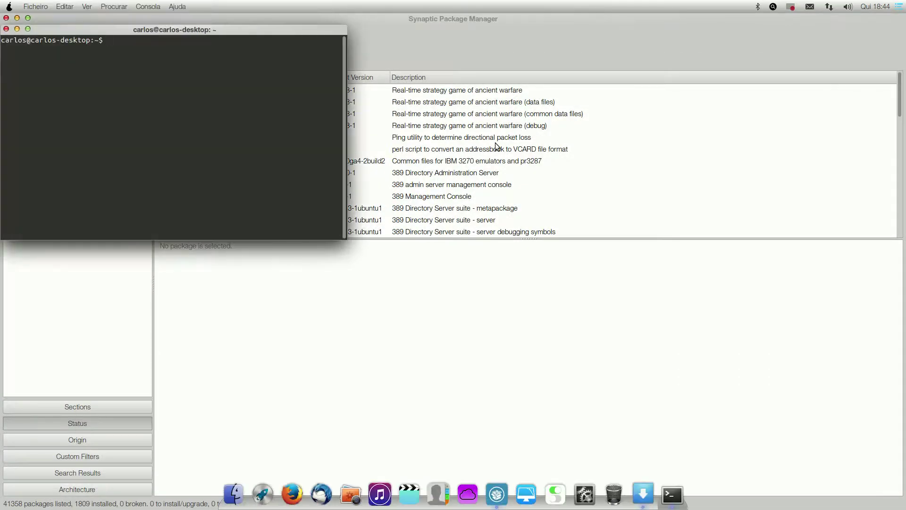
pyautogui.write('uname -r')
pyautogui.press('Return')
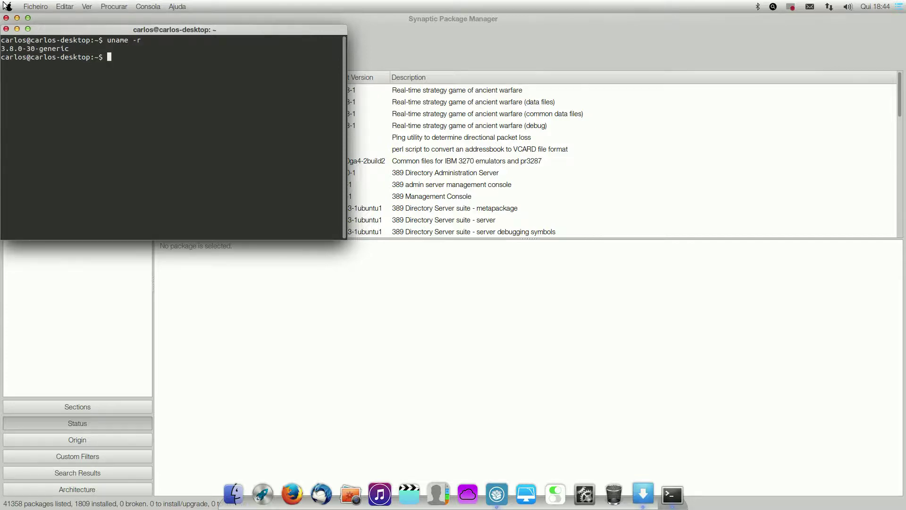
pyautogui.moveTo(5, 6)
pyautogui.click(75, 33)
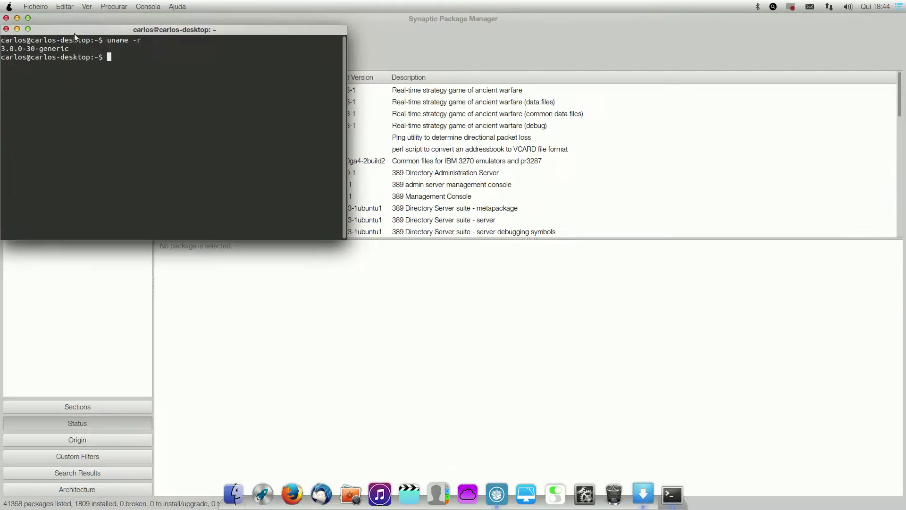
pyautogui.click(13, 33)
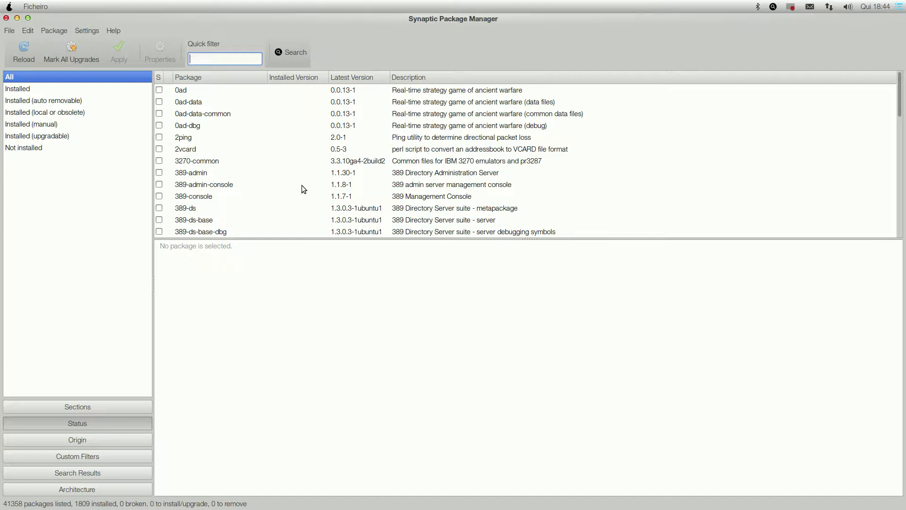
# Step: Reload the package information in Synaptic and mark all upgrades, accepting the required changes for musique and yad
pyautogui.click(20, 55)
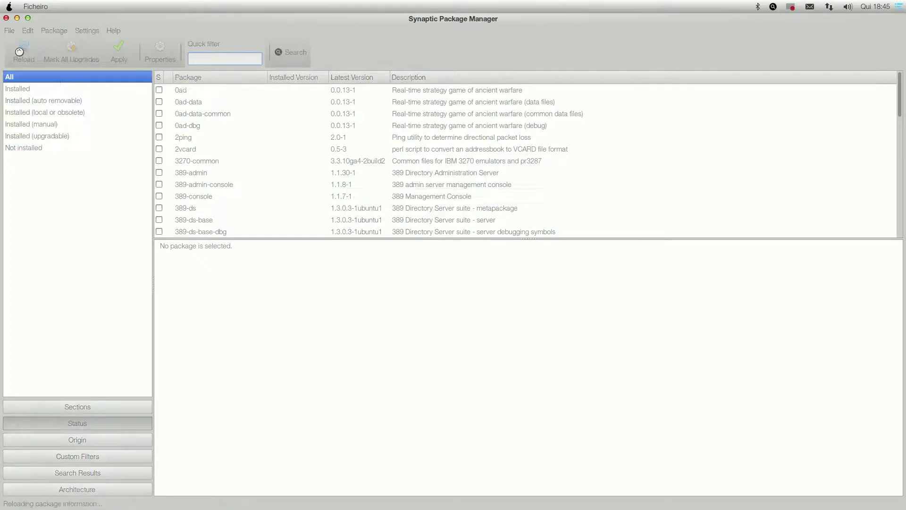
pyautogui.click(369, 288)
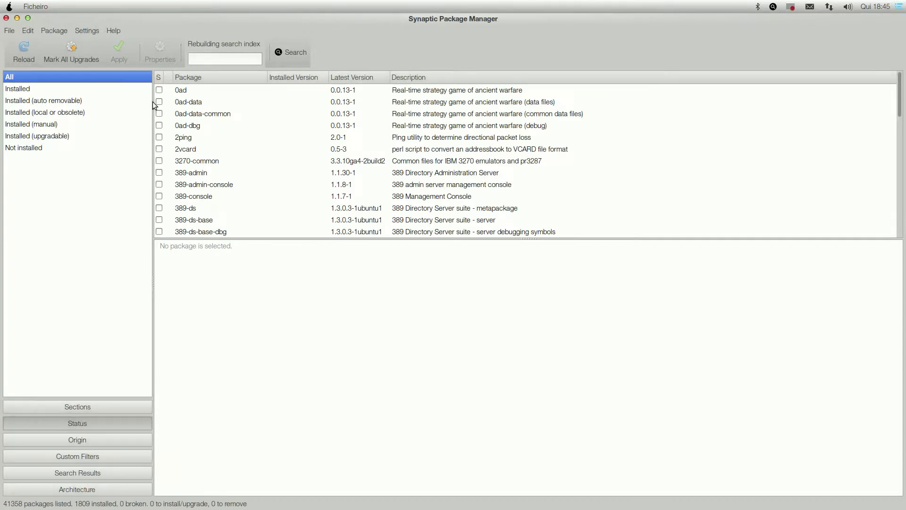
pyautogui.click(87, 60)
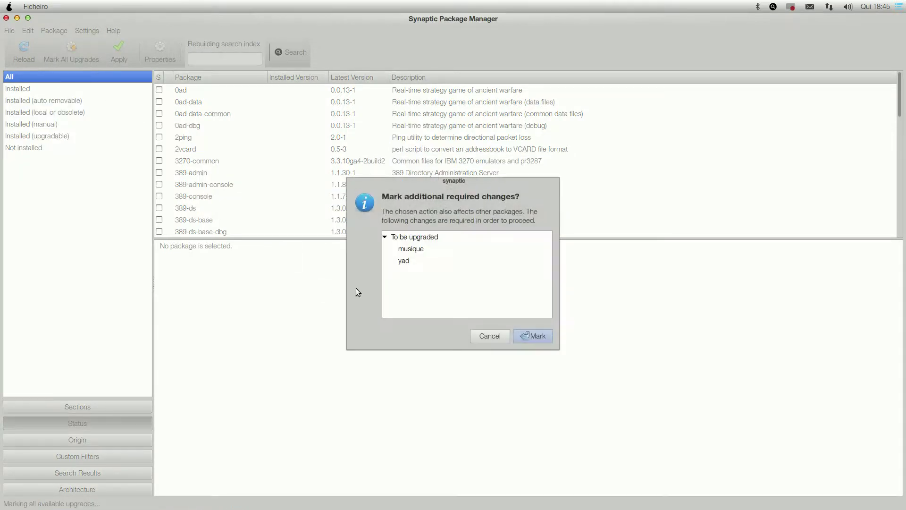
pyautogui.click(531, 335)
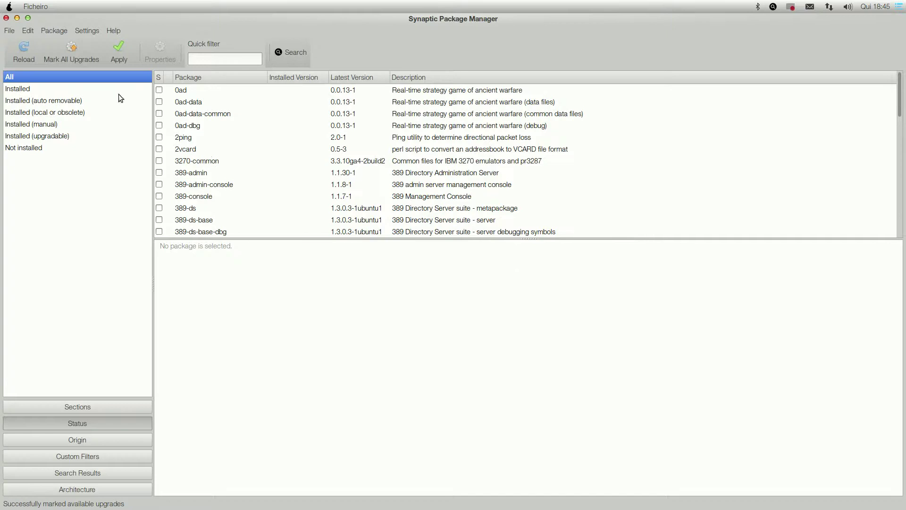
# Step: Apply the marked package upgrades and close Synaptic Package Manager
pyautogui.click(119, 52)
pyautogui.click(588, 352)
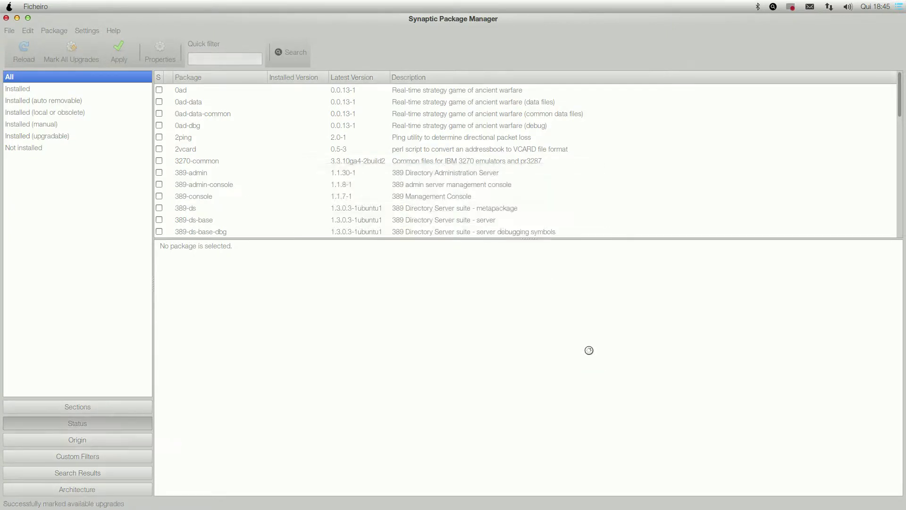
pyautogui.click(393, 280)
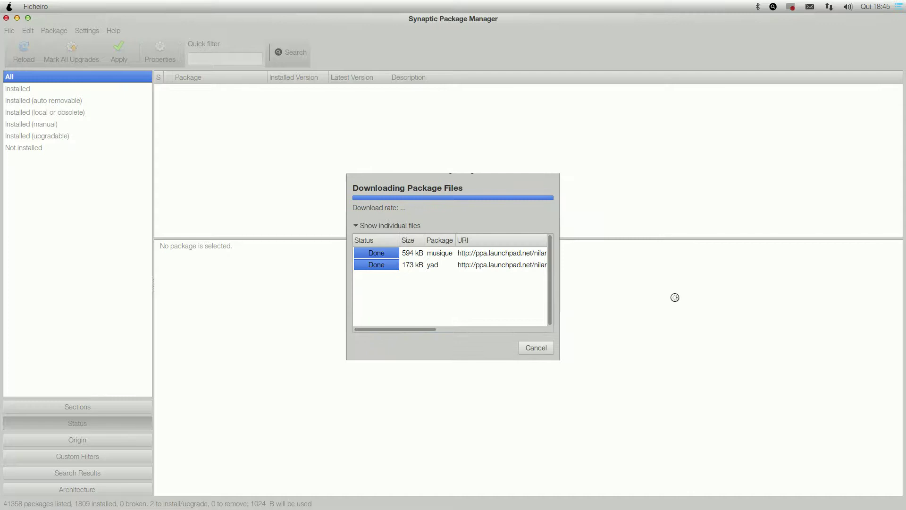
pyautogui.click(354, 295)
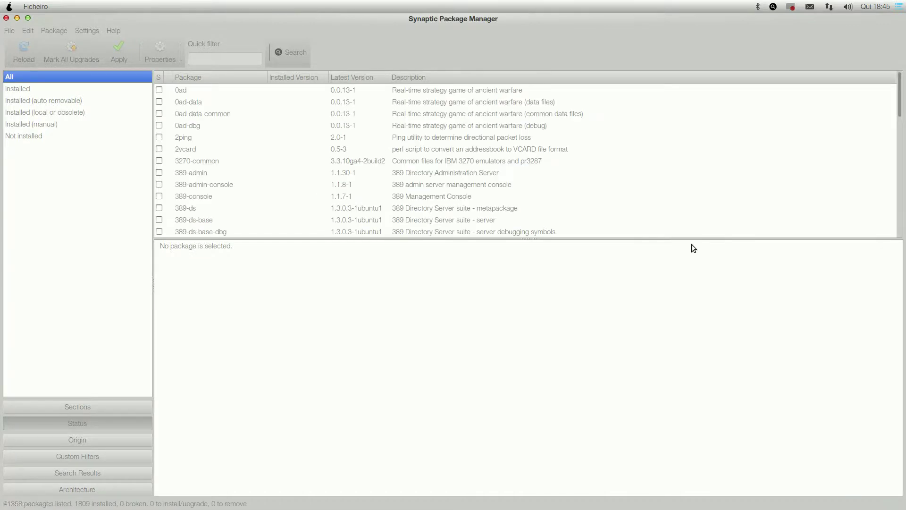
pyautogui.click(6, 18)
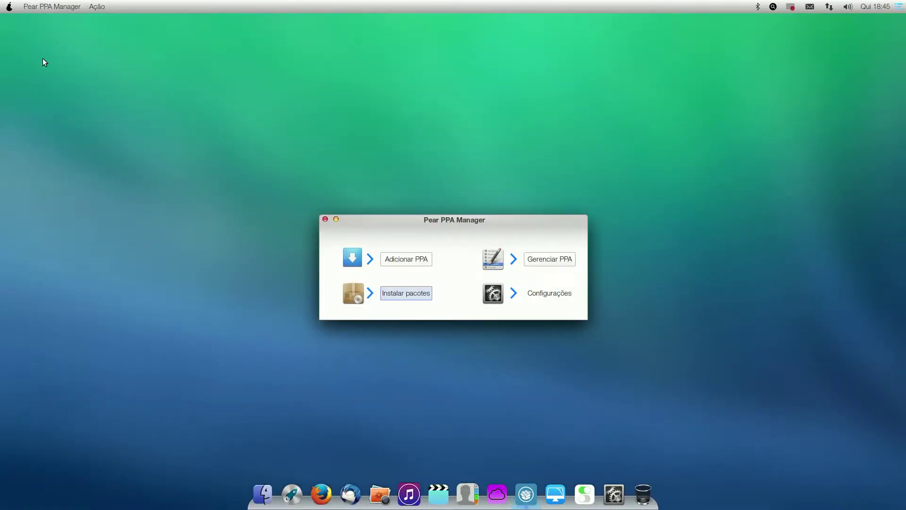
# Step: Search the Launchpad for "musi", launch Musique to view its welcome window and close it
pyautogui.click(291, 494)
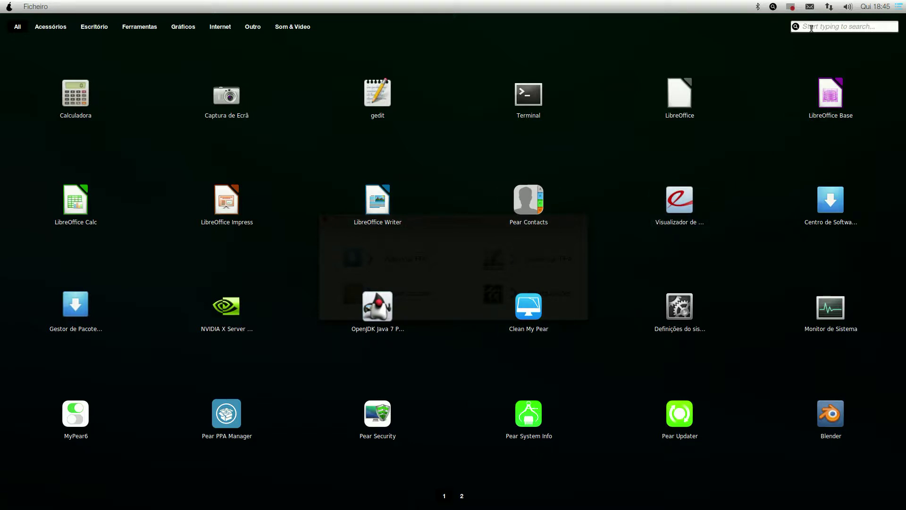
pyautogui.write('aur')
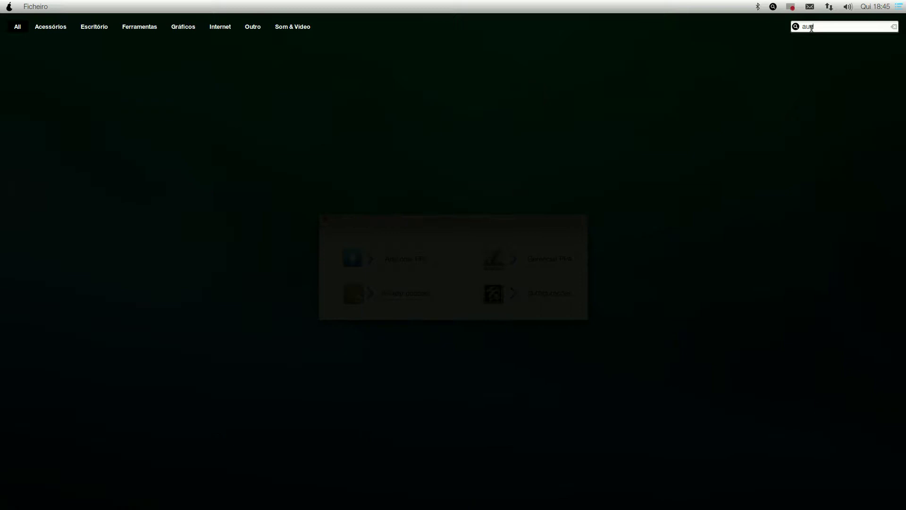
pyautogui.press('BackSpace')
pyautogui.press('BackSpace')
pyautogui.press('BackSpace')
pyautogui.write('musi')
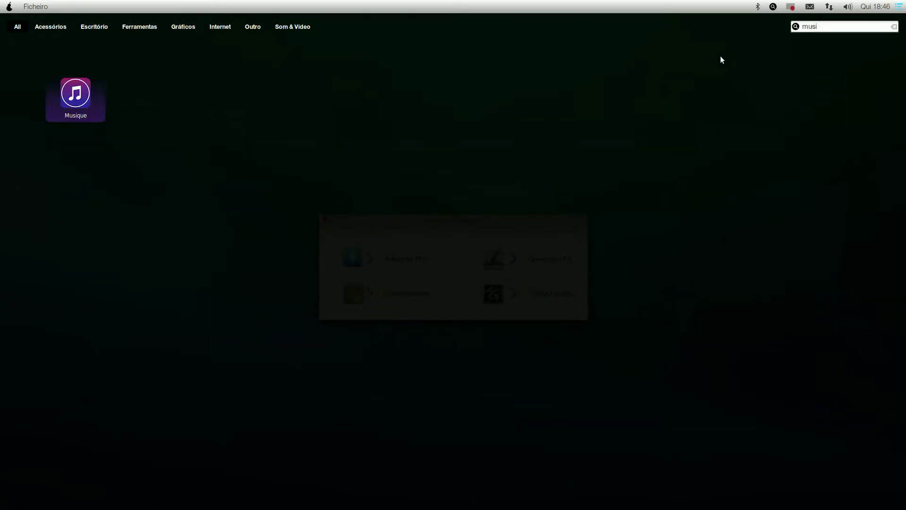
pyautogui.click(77, 104)
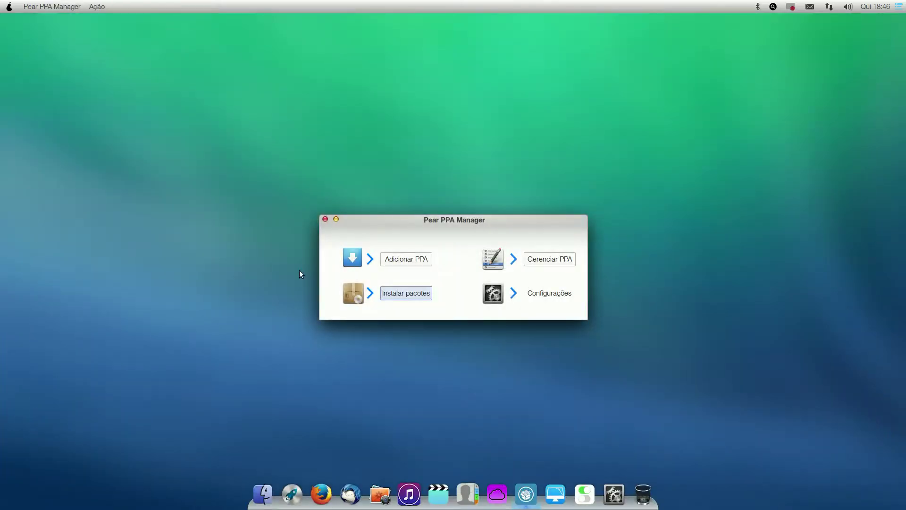
pyautogui.moveTo(231, 21); pyautogui.dragTo(388, 56)
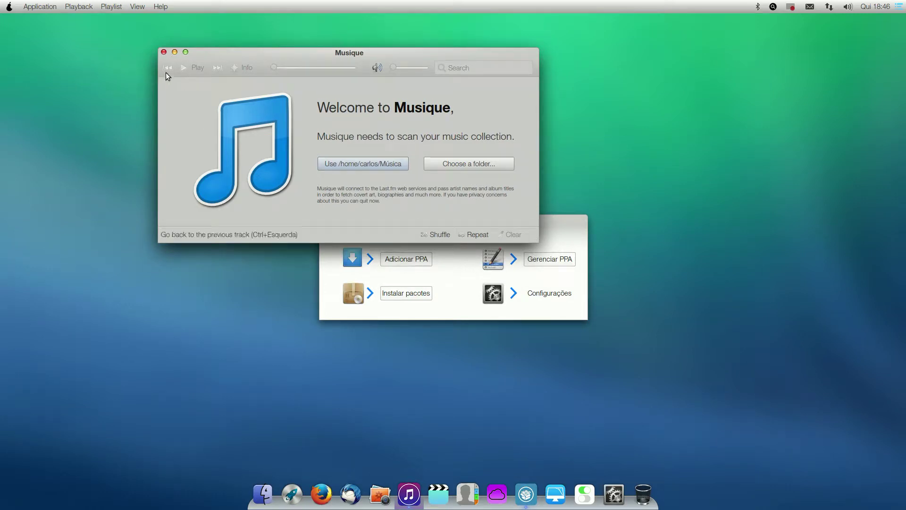
pyautogui.click(163, 51)
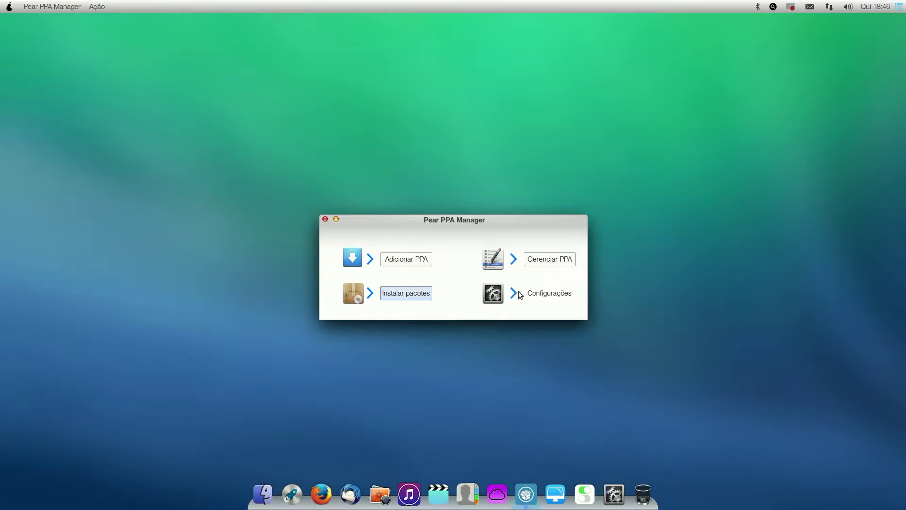
# Step: Open the Pear PPA Manager settings with the account password, keep Ubuntu Indicator set to disabled, confirm and close the manager
pyautogui.click(568, 293)
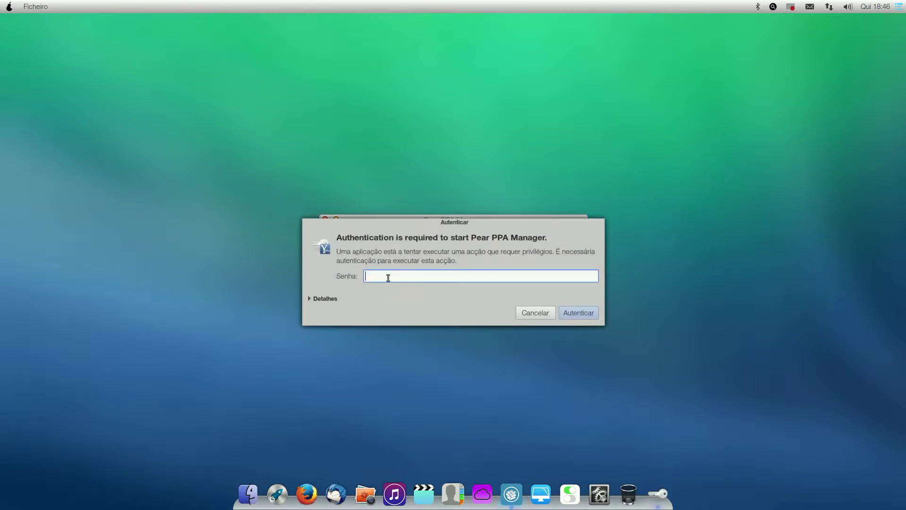
pyautogui.write('1')
pyautogui.click(578, 312)
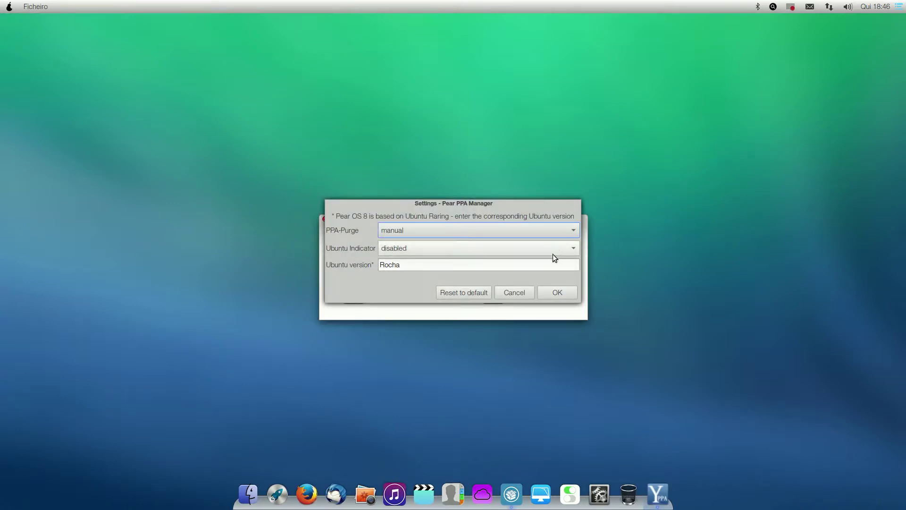
pyautogui.click(572, 254)
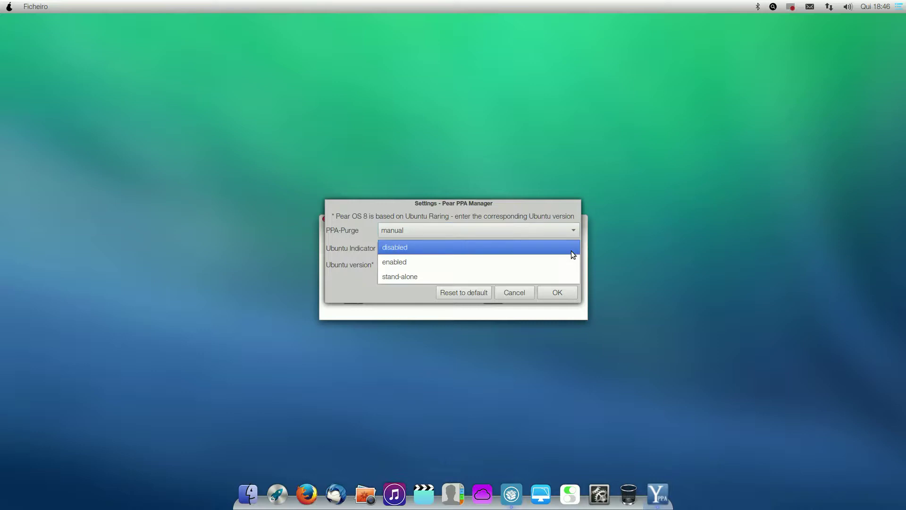
pyautogui.click(572, 253)
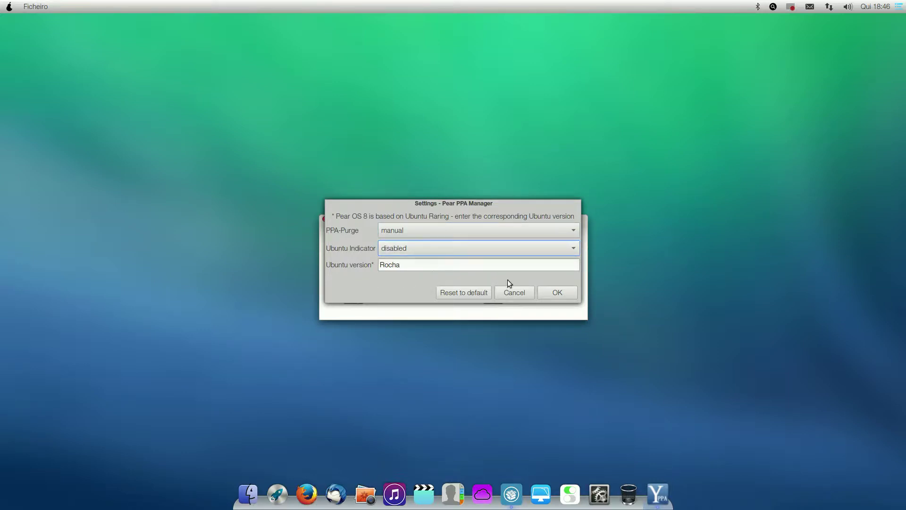
pyautogui.click(547, 291)
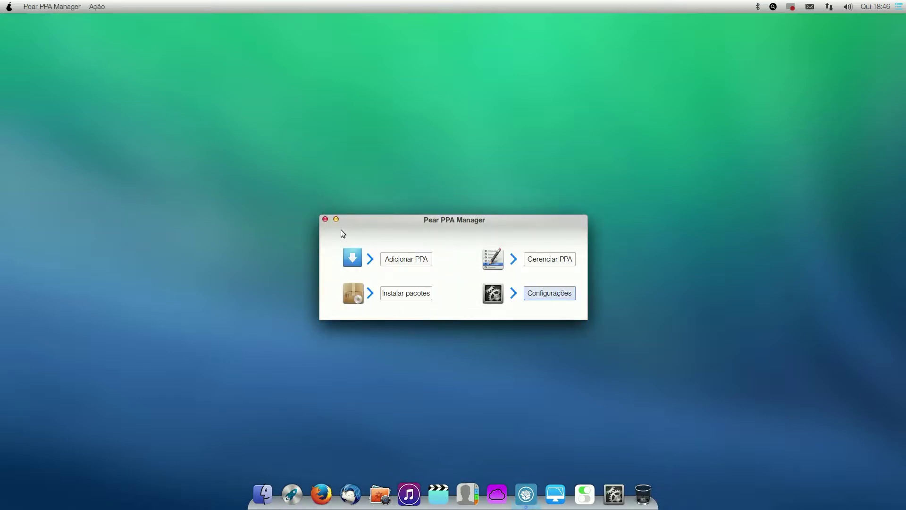
pyautogui.click(325, 219)
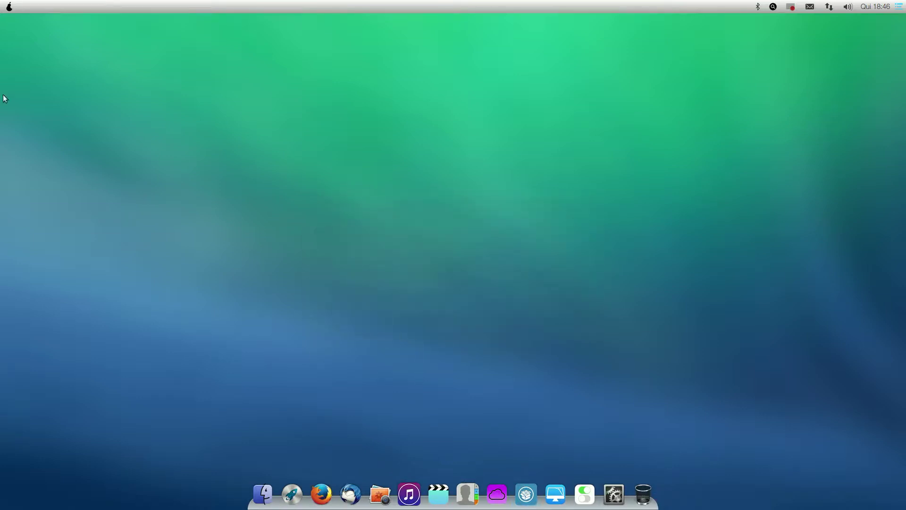
# Step: Look briefly at the Launchpad, then reopen Pear PPA Manager and its package installer with the account password
pyautogui.click(291, 494)
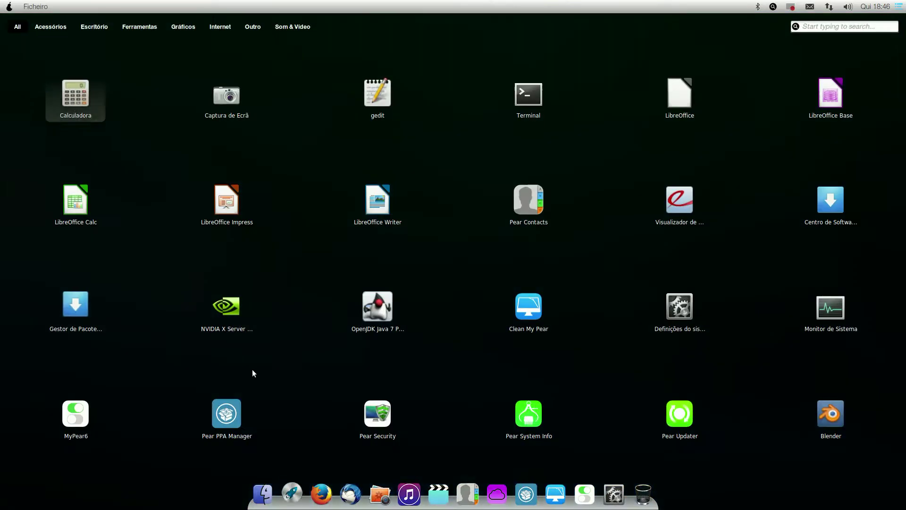
pyautogui.click(464, 151)
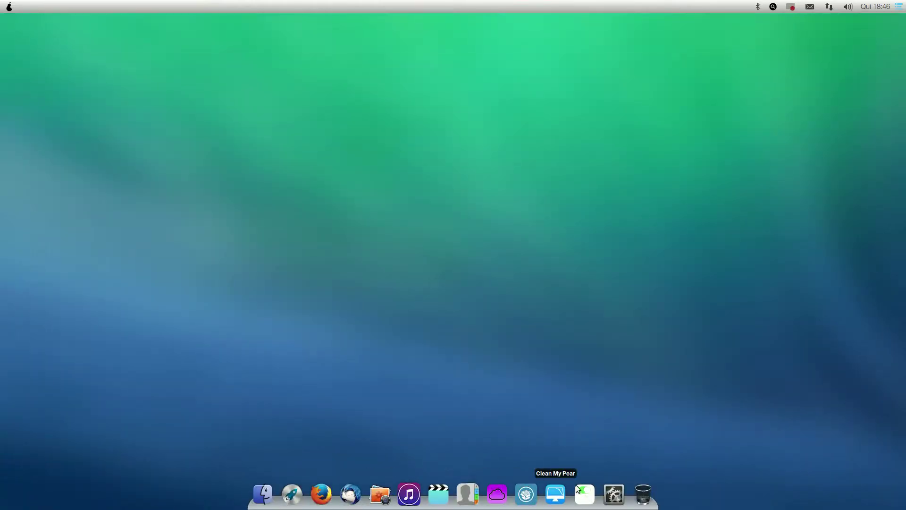
pyautogui.click(524, 497)
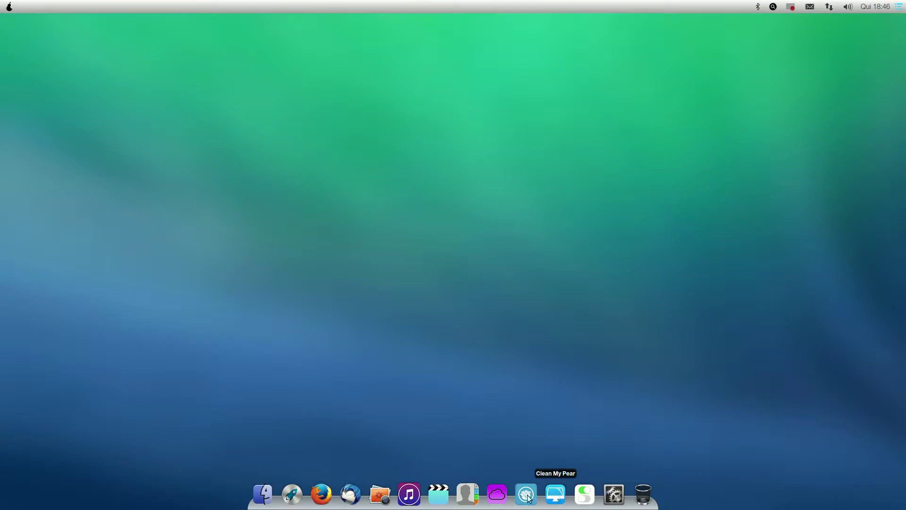
pyautogui.click(406, 286)
pyautogui.write('*')
pyautogui.press('Return')
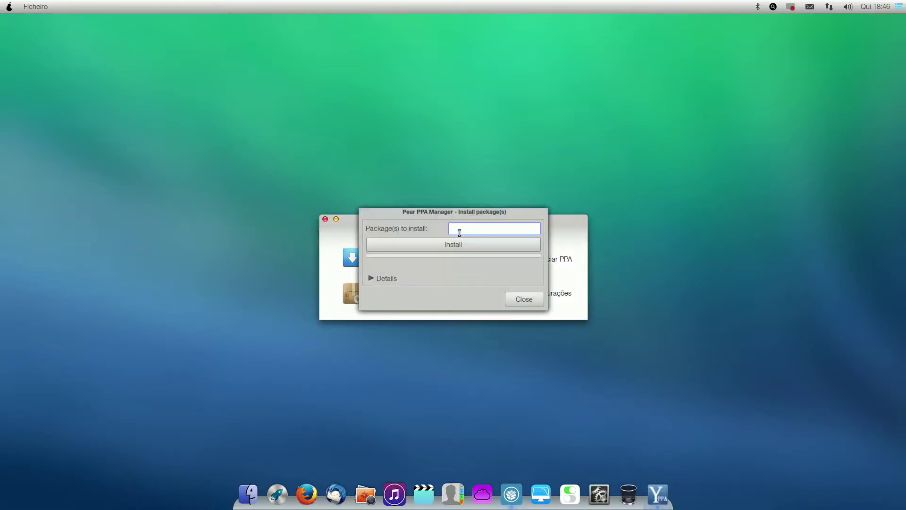
# Step: Install the audacious package, then close the package installer and Pear PPA Manager
pyautogui.write('audacious')
pyautogui.click(516, 244)
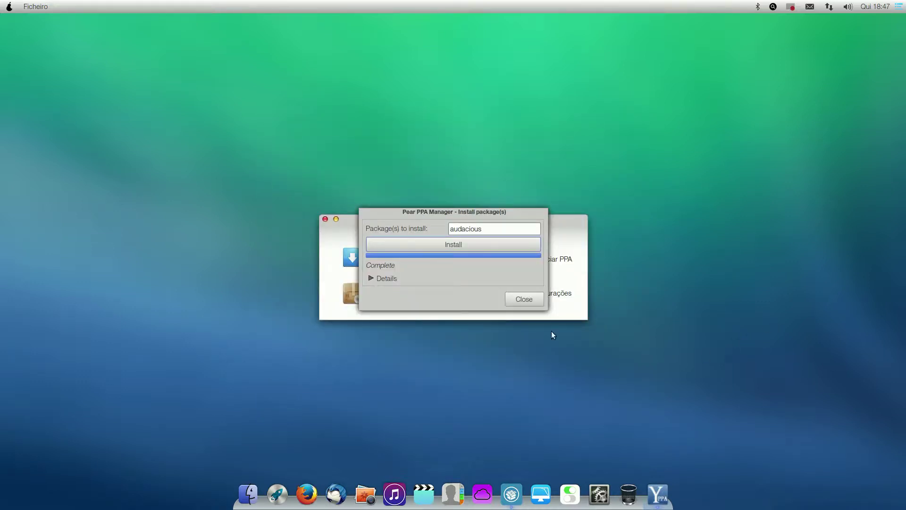
pyautogui.click(529, 297)
pyautogui.click(325, 218)
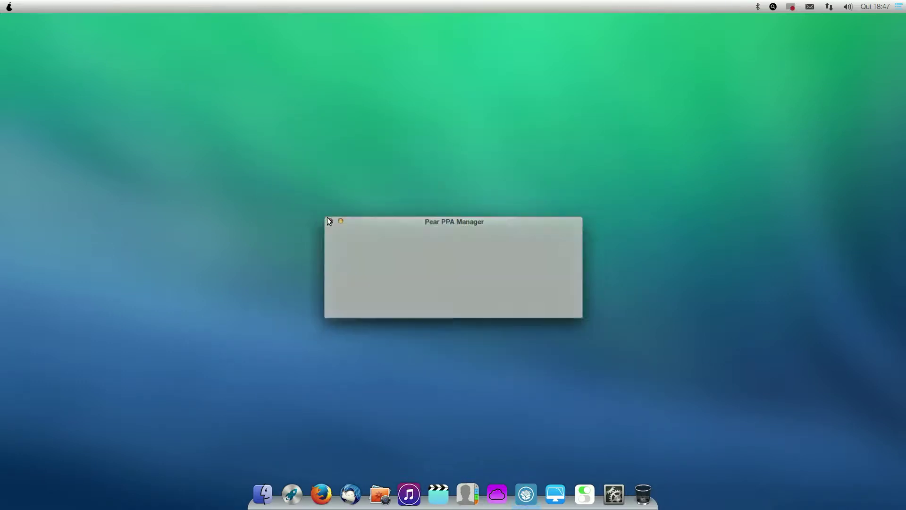
# Step: Search the Launchpad for "auda", launch Audacious to view its player window and close it
pyautogui.click(292, 494)
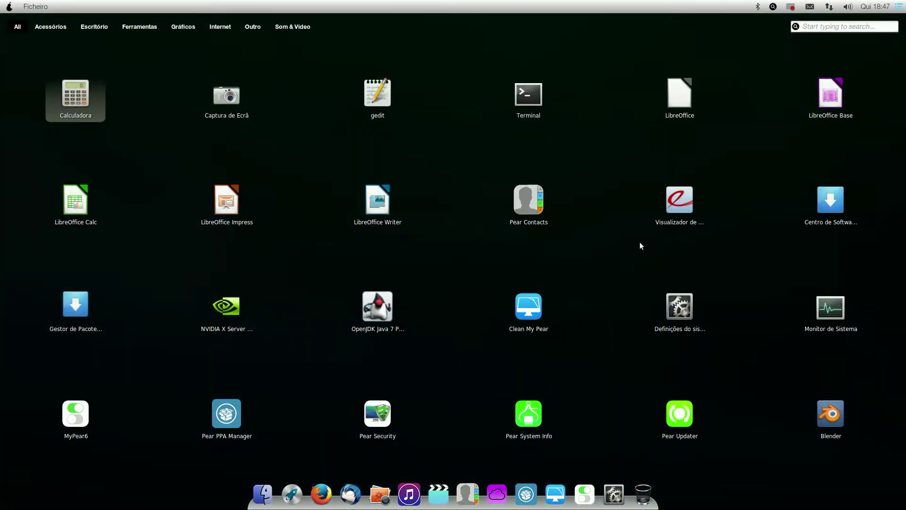
pyautogui.write('auda')
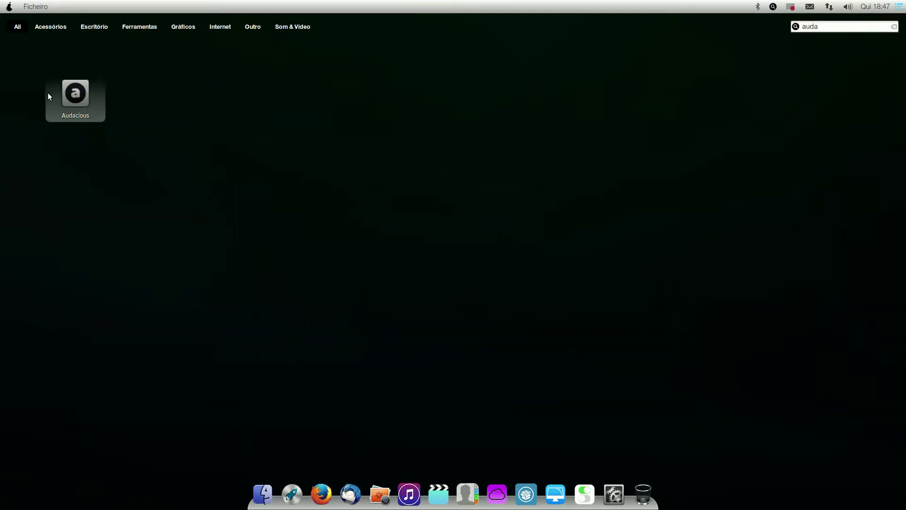
pyautogui.click(64, 92)
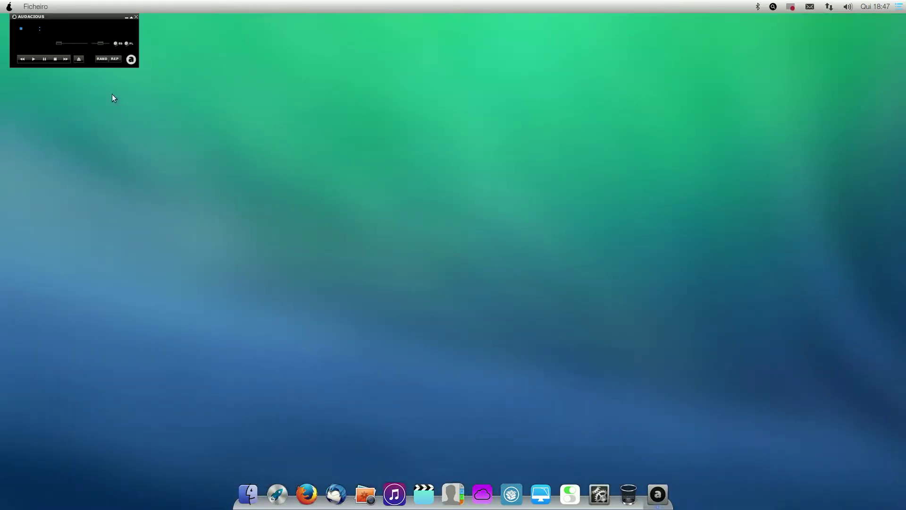
pyautogui.click(136, 17)
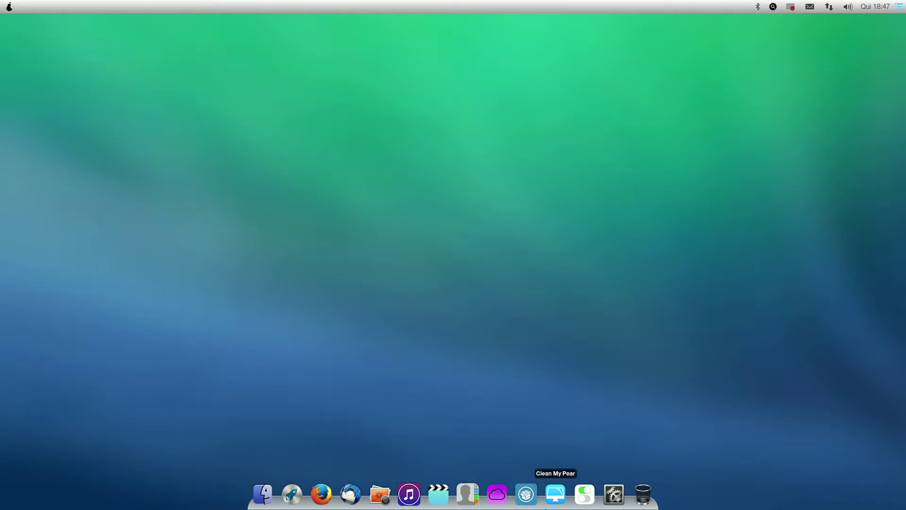
# Step: Open Shotwell to view its empty gallery and close it, and do the same with the system settings (Definições do sistema)
pyautogui.click(380, 493)
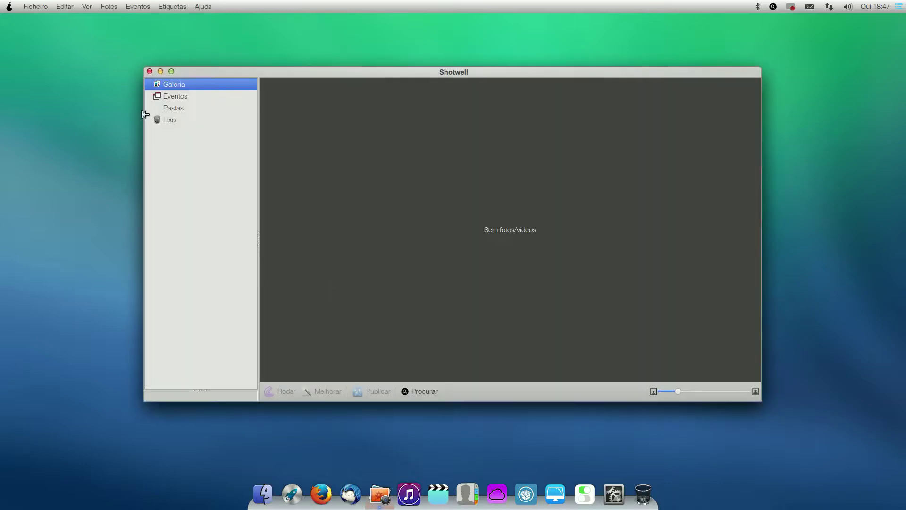
pyautogui.click(149, 71)
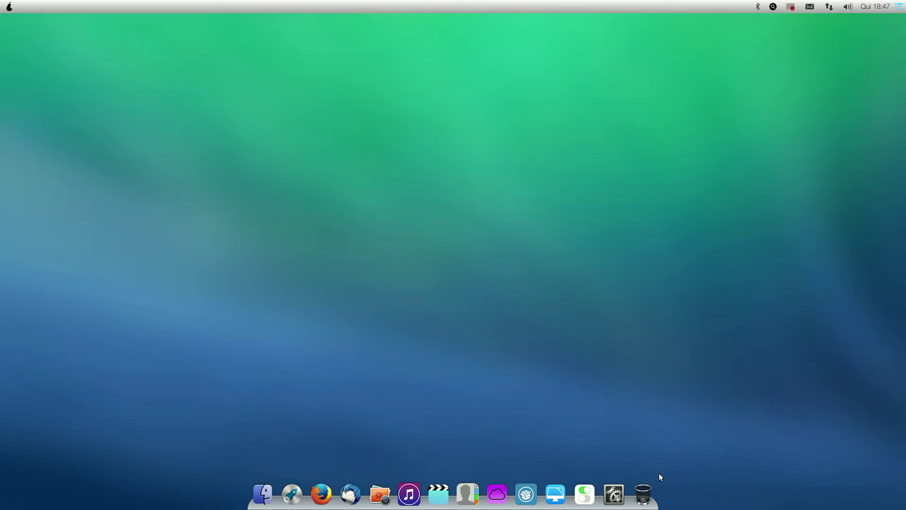
pyautogui.click(614, 494)
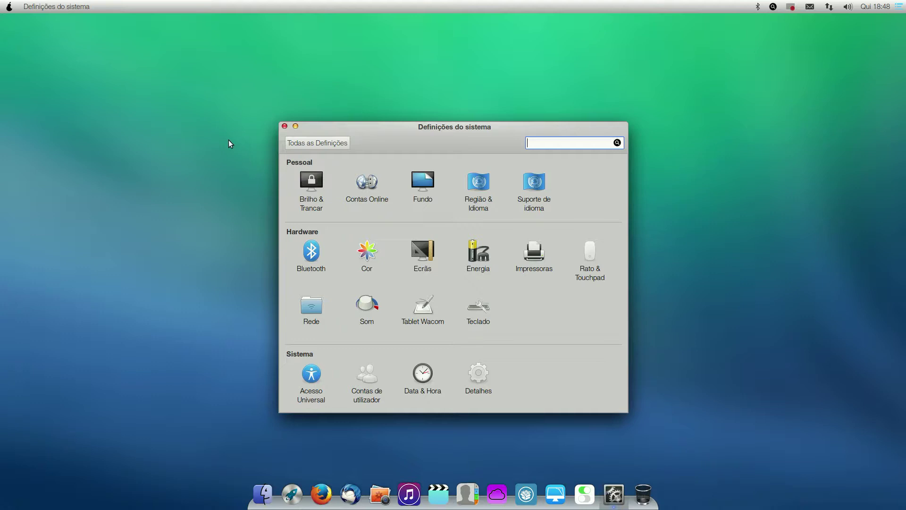
pyautogui.click(284, 126)
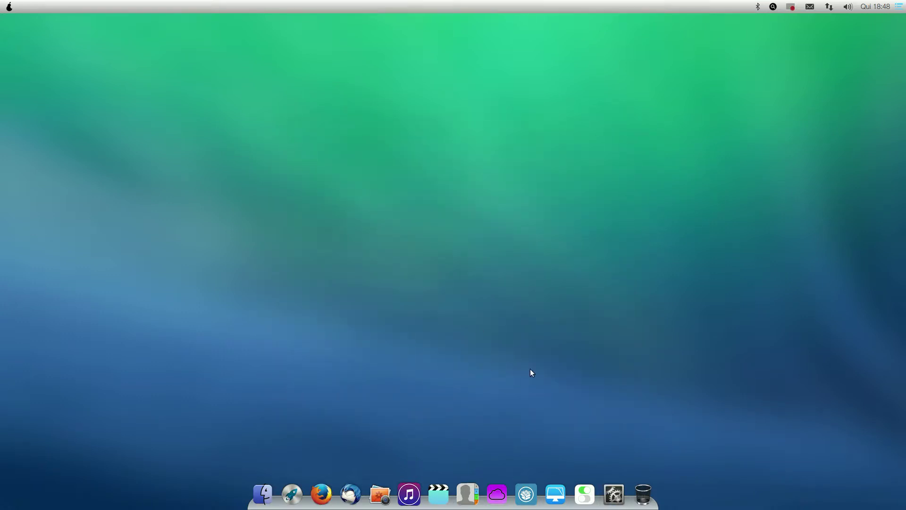
# Step: Open the My Theater video player to view its playback screen, and quit it
pyautogui.click(435, 495)
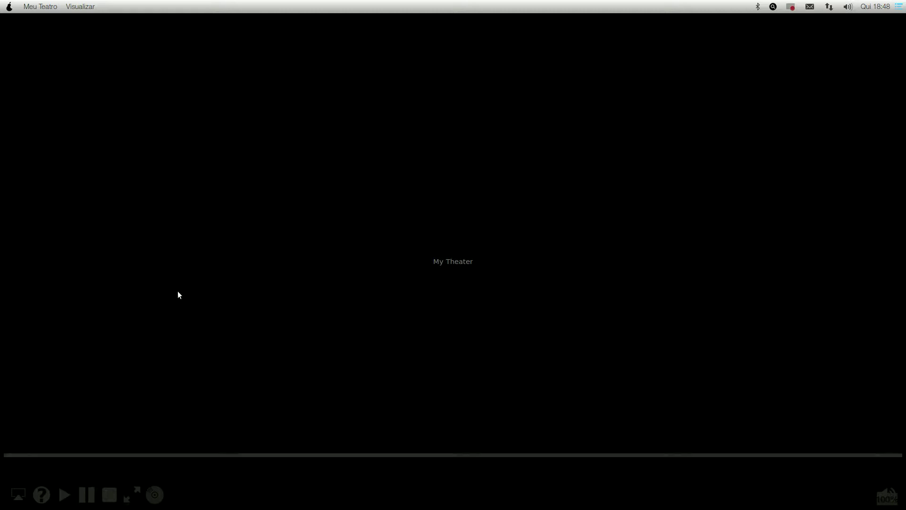
pyautogui.click(36, 8)
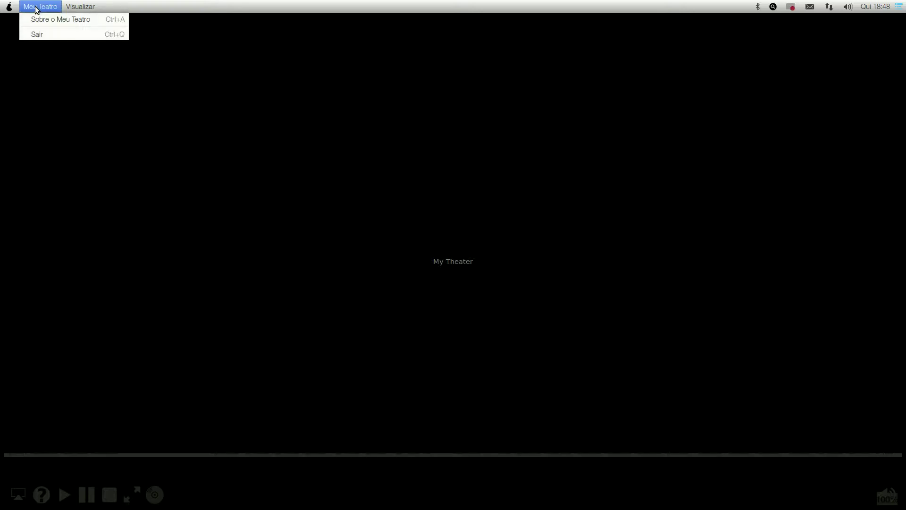
pyautogui.click(47, 33)
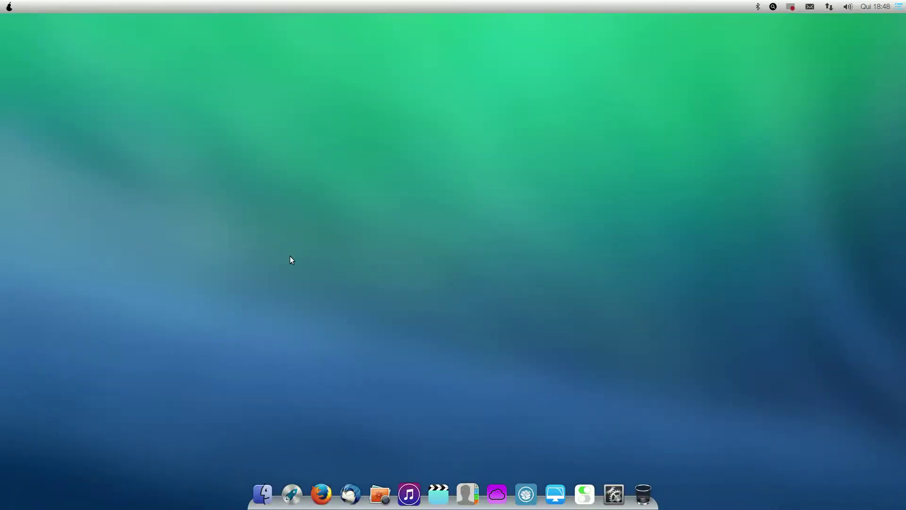
# Step: In MyPear6, try the Pear iOS 8 theme with the Roxo and Vermelho backgrounds, and switch back to the Pear OS 8 theme
pyautogui.click(587, 488)
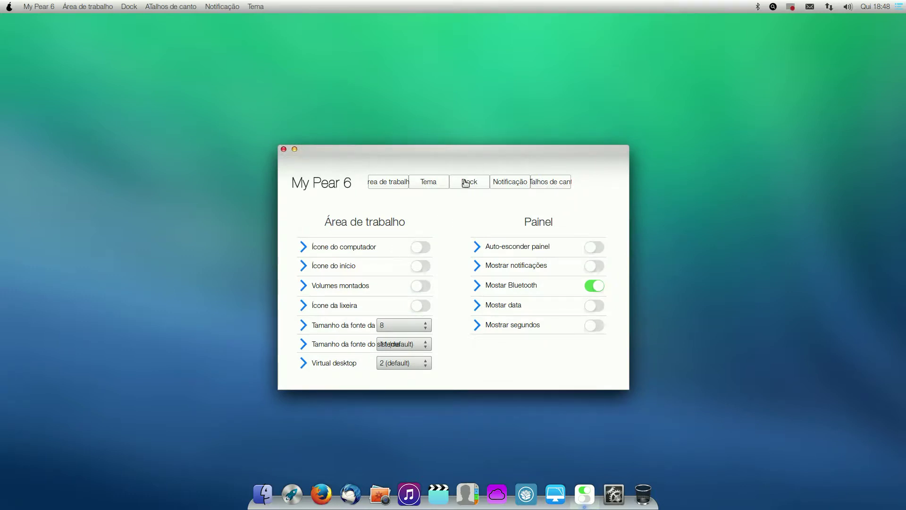
pyautogui.click(440, 184)
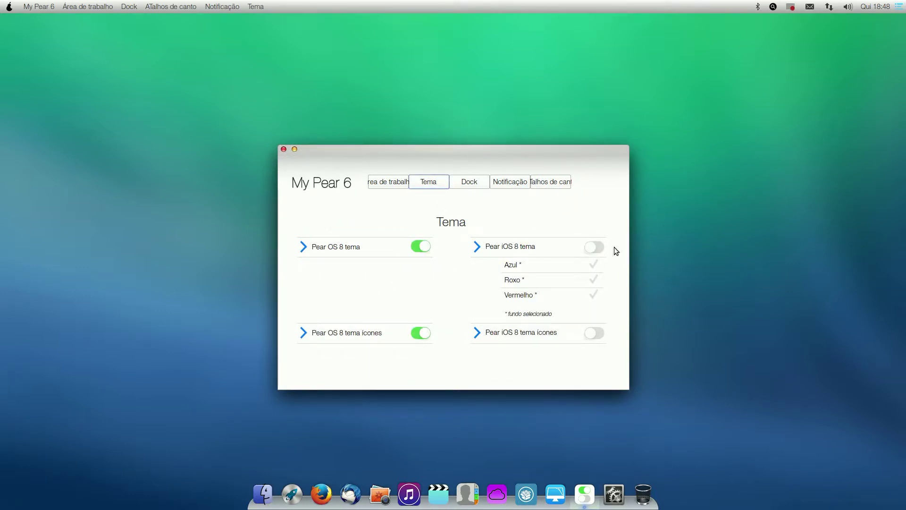
pyautogui.click(596, 246)
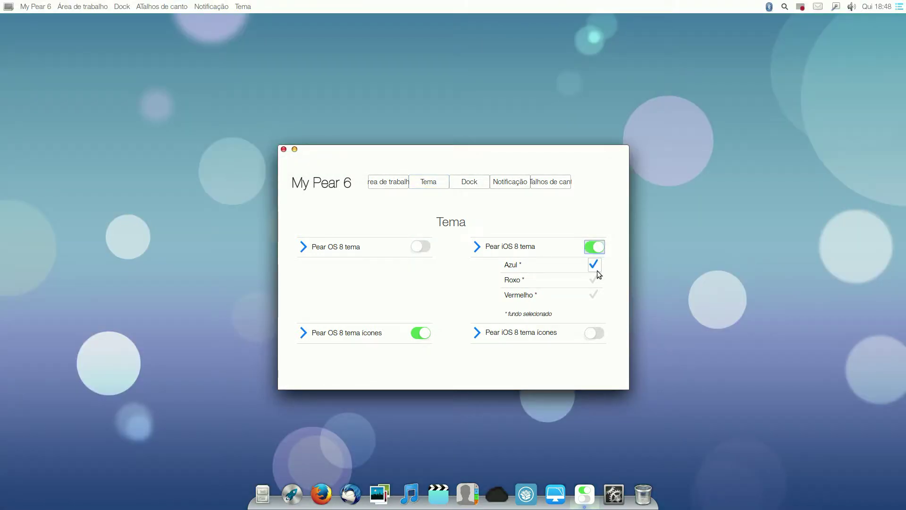
pyautogui.click(595, 280)
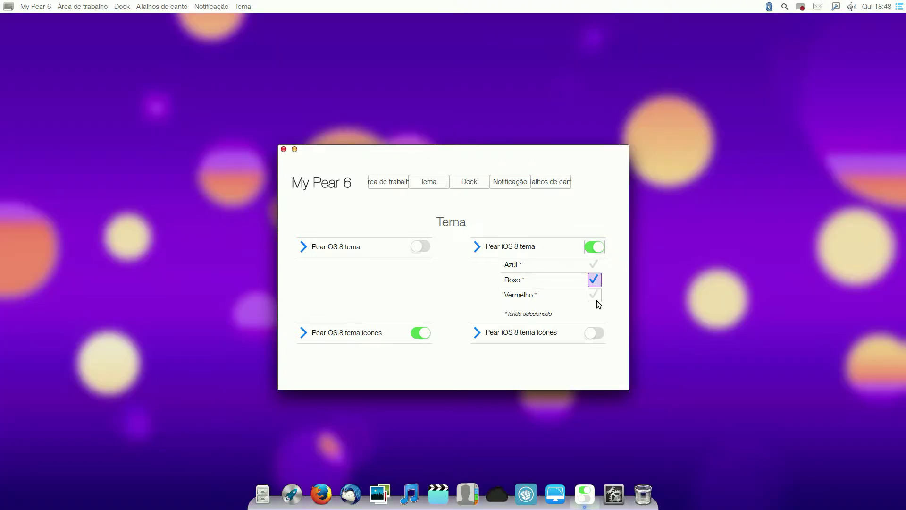
pyautogui.click(595, 296)
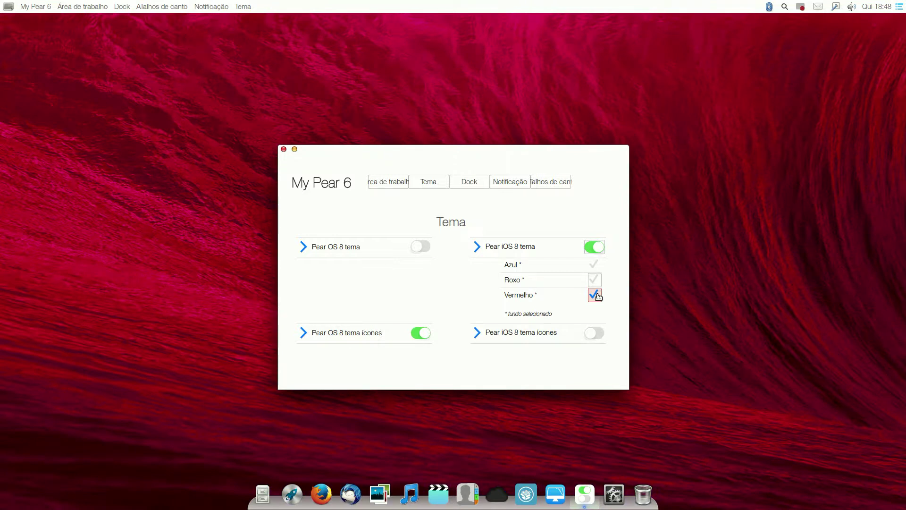
pyautogui.click(425, 249)
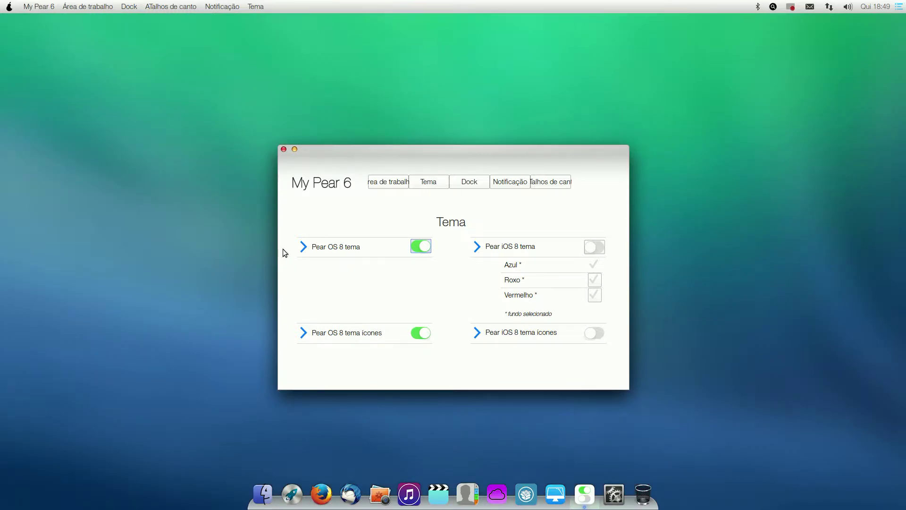
# Step: In the Dock settings, try switching Temas 3D and Esconder off, turning each one back on
pyautogui.click(460, 183)
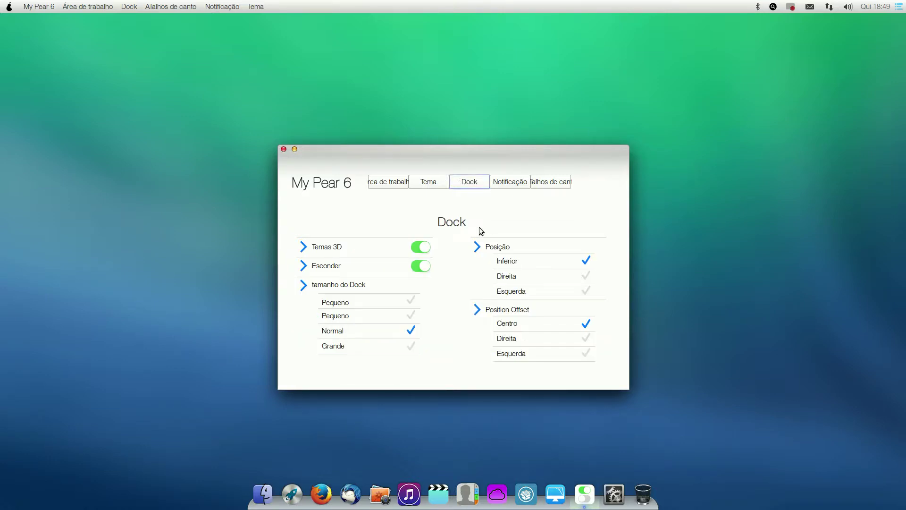
pyautogui.click(420, 246)
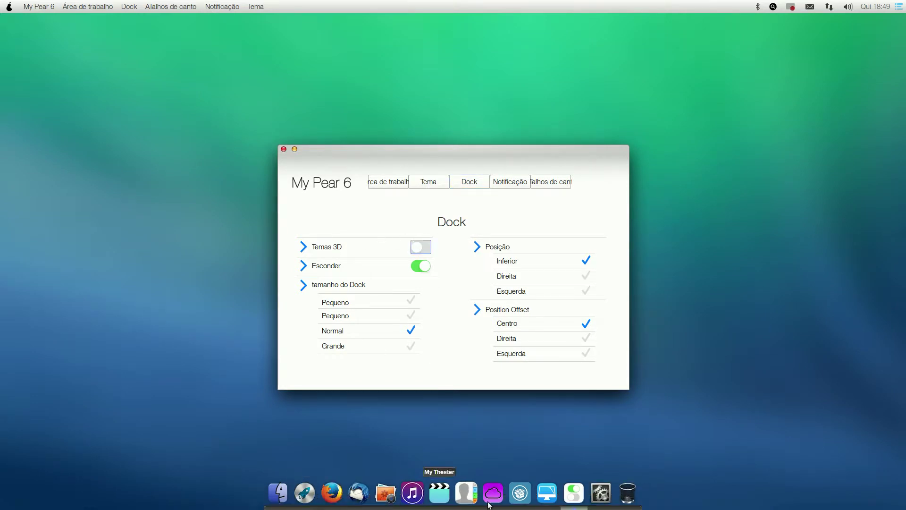
pyautogui.click(427, 246)
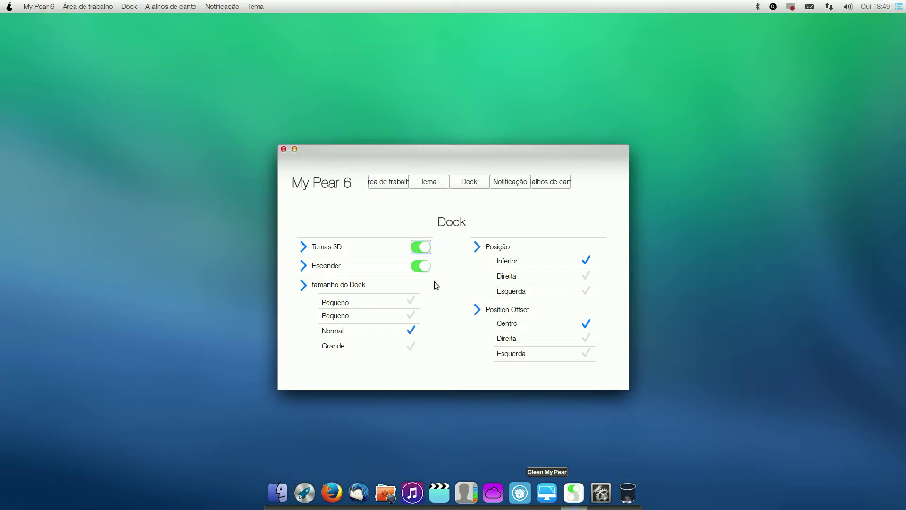
pyautogui.click(418, 270)
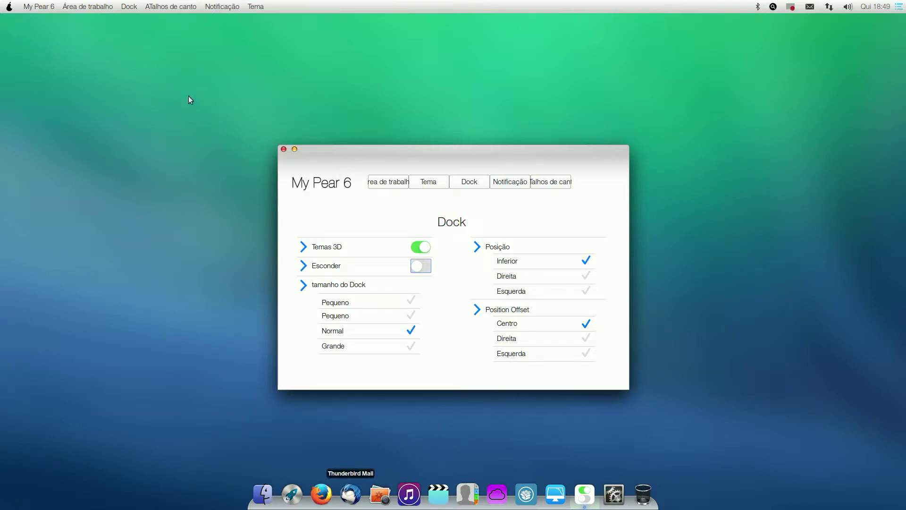
pyautogui.click(427, 268)
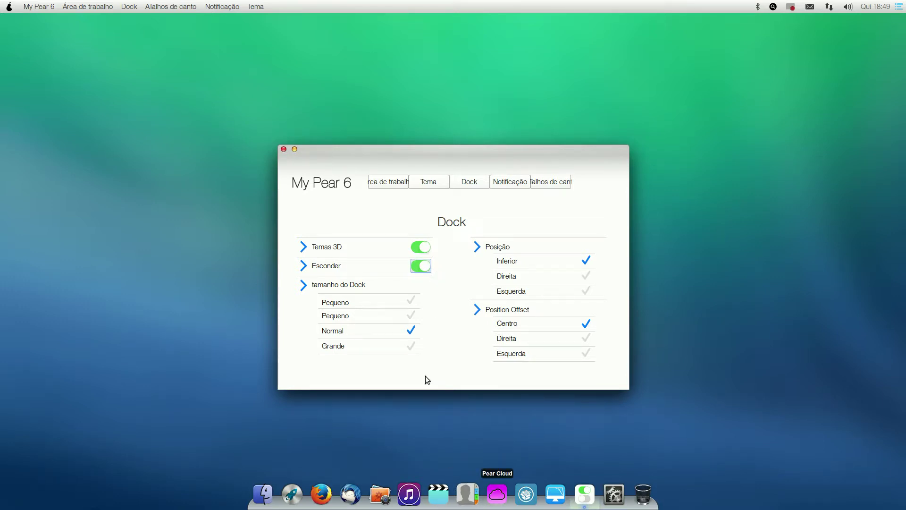
# Step: Try the Grande and Pequeno dock sizes, and return the dock to Normal
pyautogui.click(411, 348)
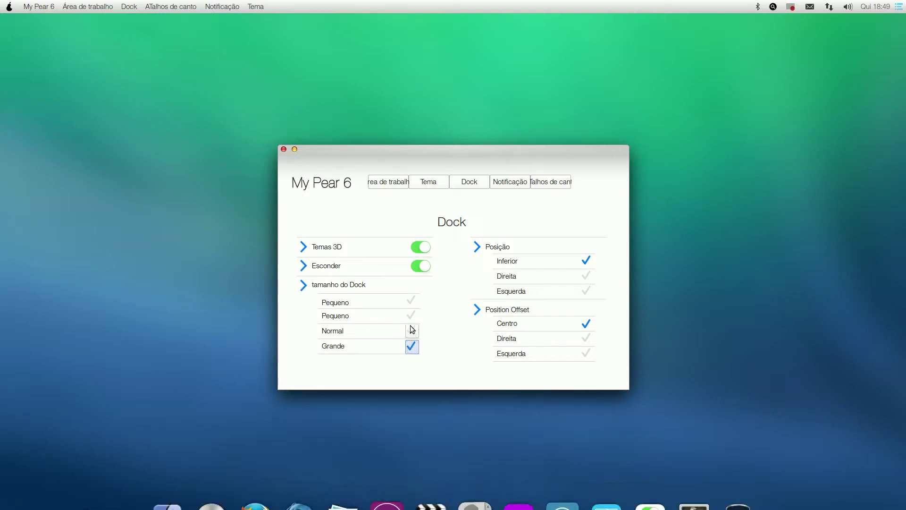
pyautogui.click(413, 332)
pyautogui.click(412, 316)
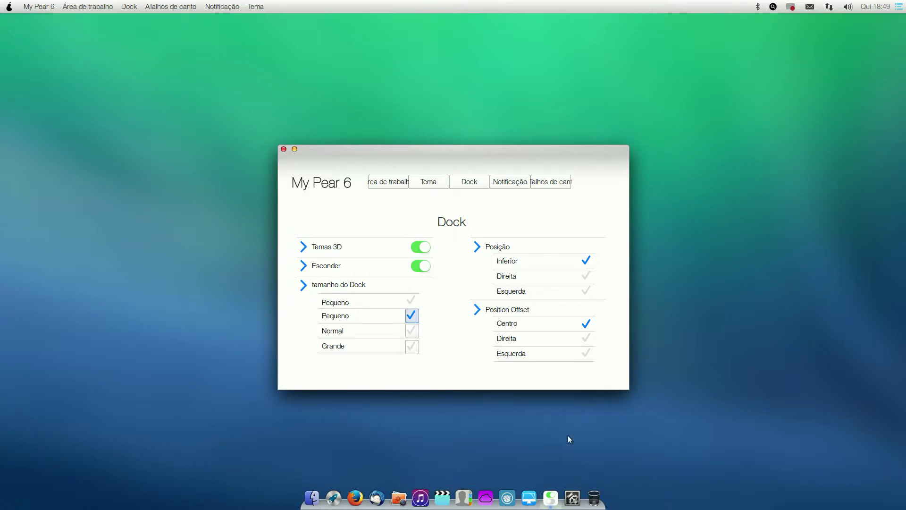
pyautogui.click(416, 332)
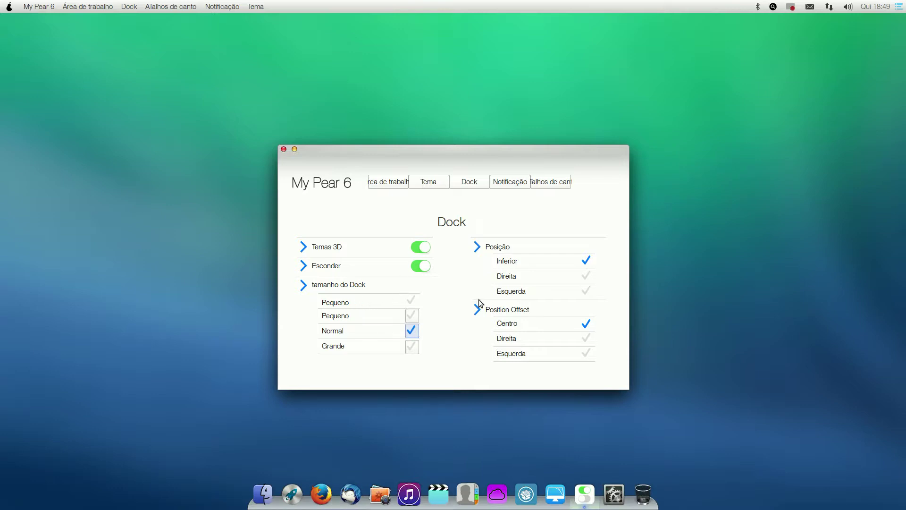
# Step: Review the theme, dock, notification (Notificação) and corner shortcut (ATalhos de canto) settings in My Pear 6
pyautogui.click(429, 185)
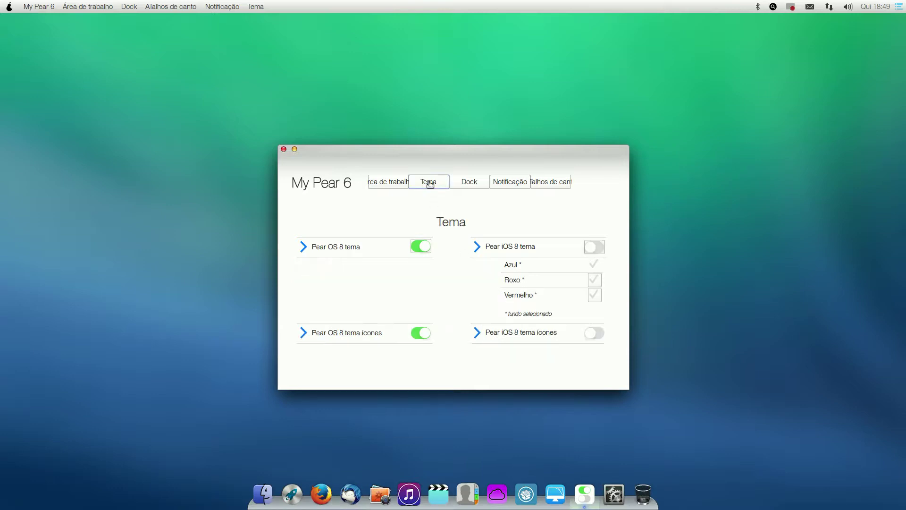
pyautogui.click(469, 184)
pyautogui.click(501, 183)
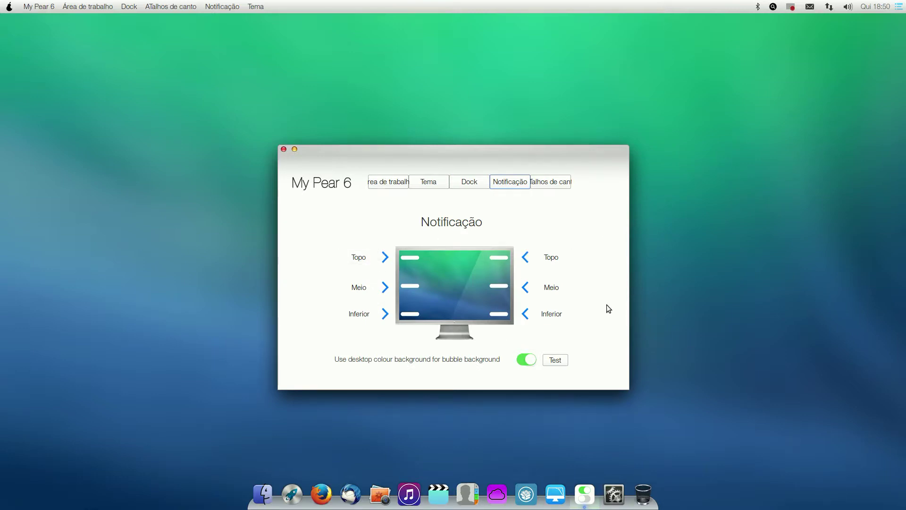
pyautogui.click(556, 186)
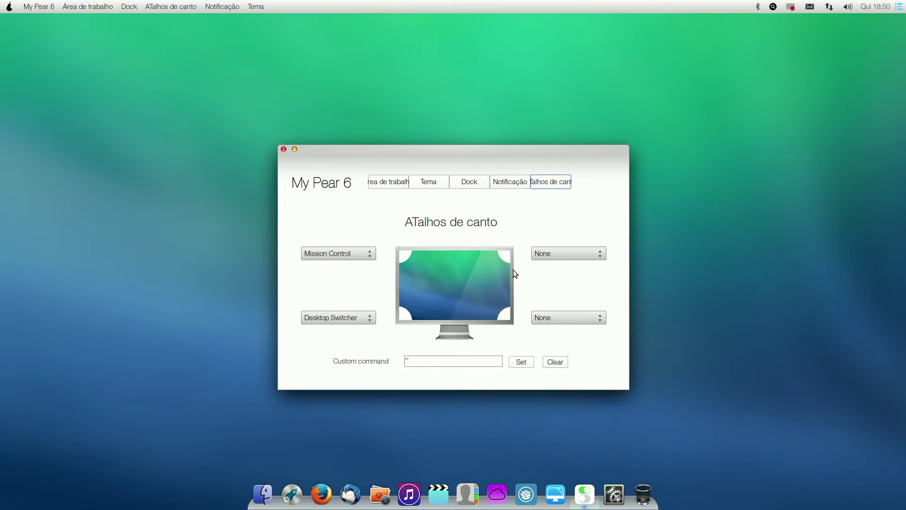
pyautogui.click(424, 183)
# Step: Enable Auto-esconder painel in the desktop settings, and open Firefox with its window moved away from the top panel to test it
pyautogui.click(385, 183)
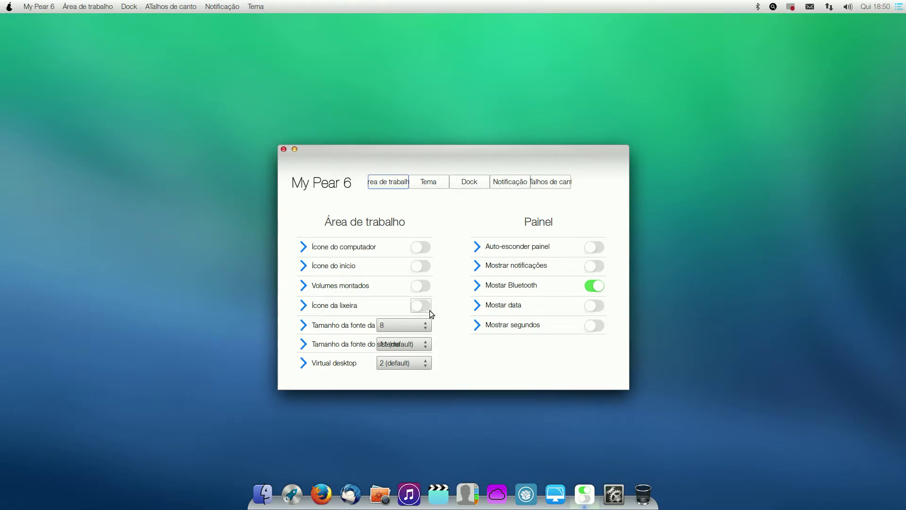
pyautogui.click(596, 248)
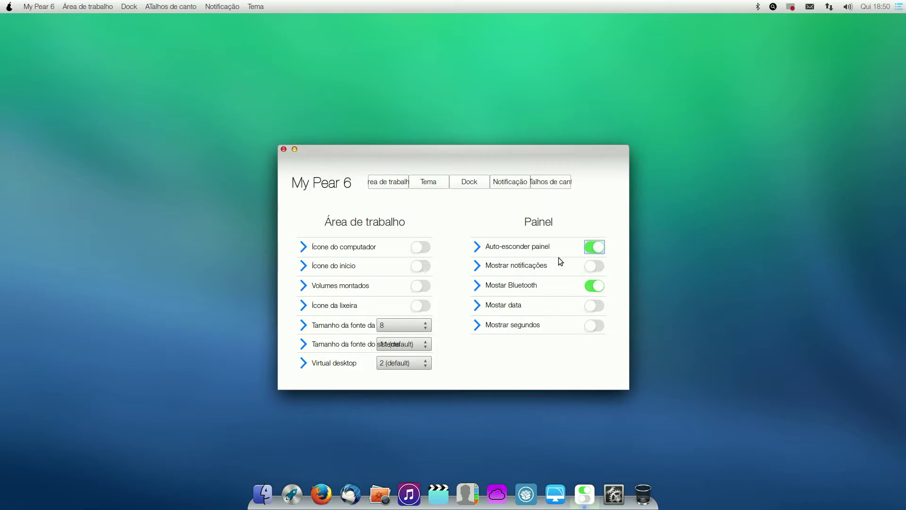
pyautogui.click(316, 496)
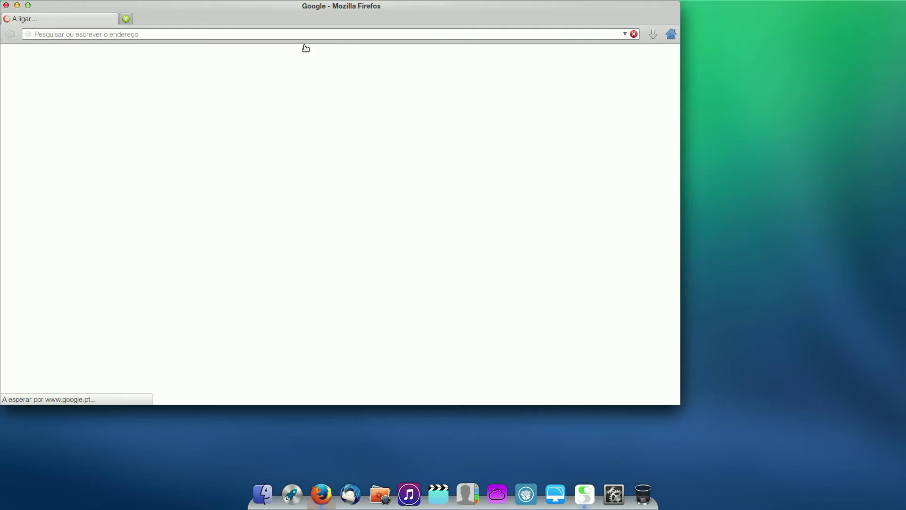
pyautogui.moveTo(761, 4)
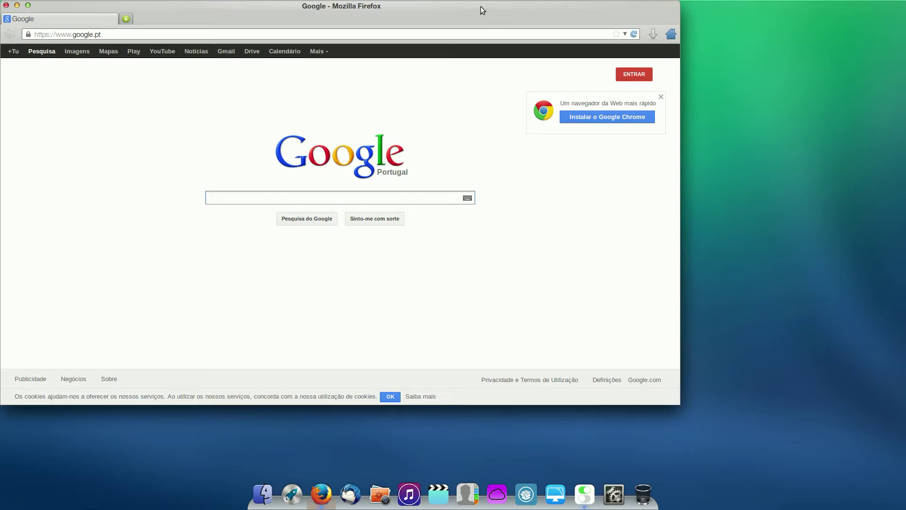
pyautogui.moveTo(480, 6); pyautogui.dragTo(536, 78)
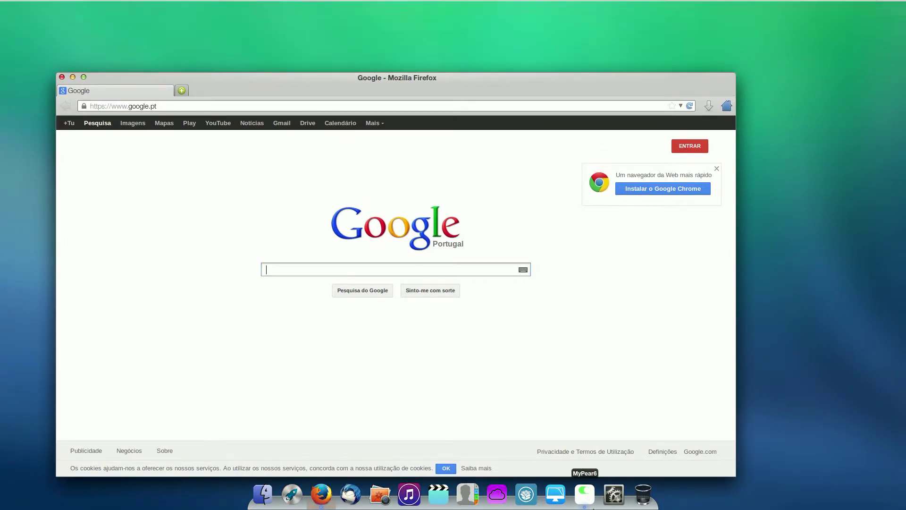
# Step: Bring My Pear 6 back to the front and disable Auto-esconder painel
pyautogui.click(584, 494)
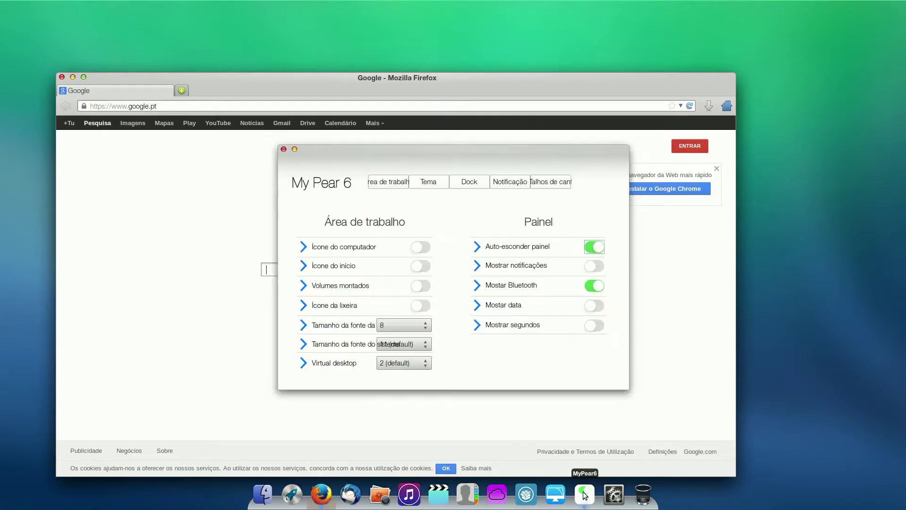
pyautogui.click(591, 247)
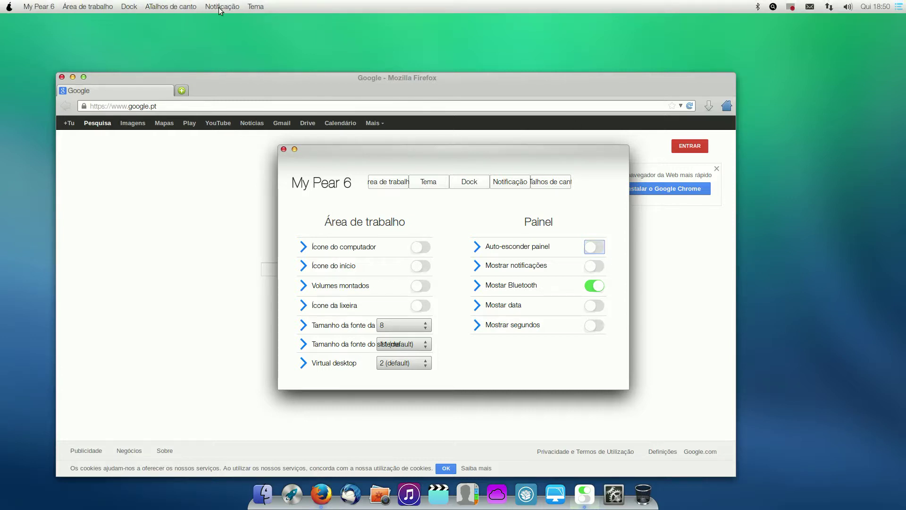
# Step: Check the Área de trabalho commands of My Pear 6, and close both My Pear 6 and Firefox
pyautogui.click(88, 7)
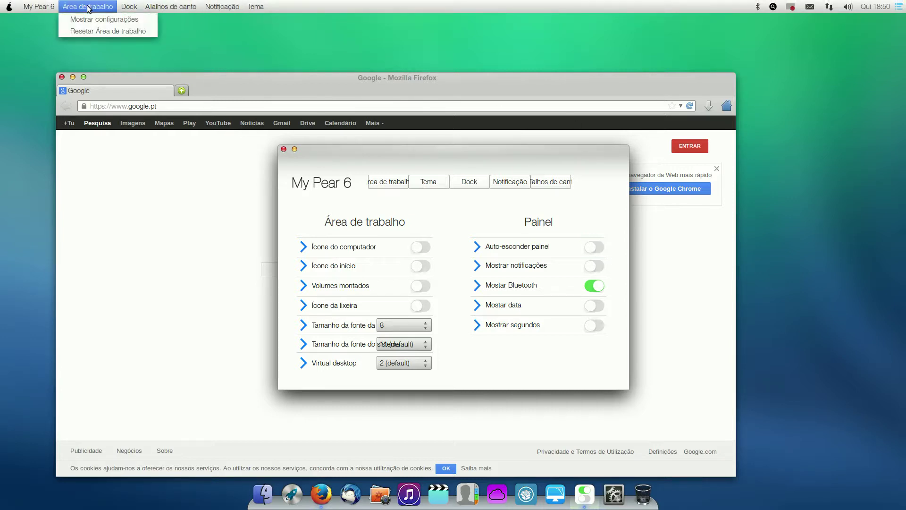
pyautogui.click(252, 30)
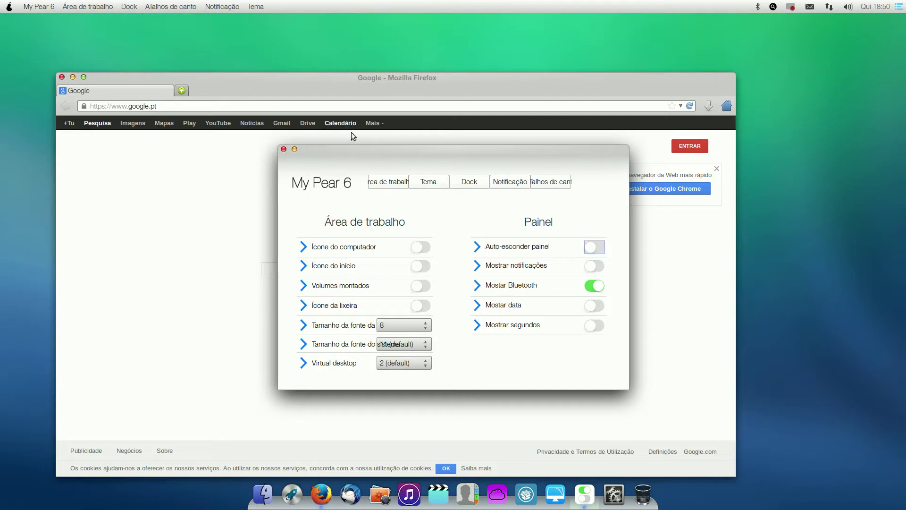
pyautogui.click(283, 150)
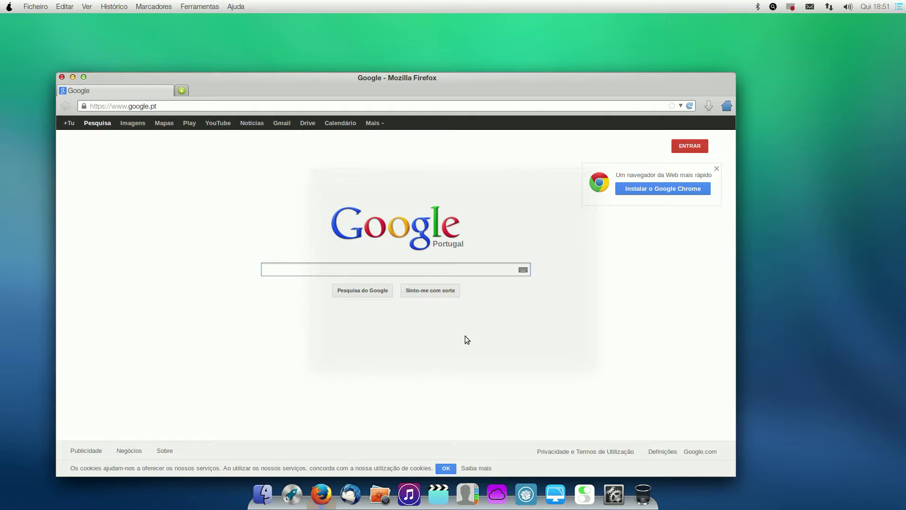
pyautogui.click(59, 79)
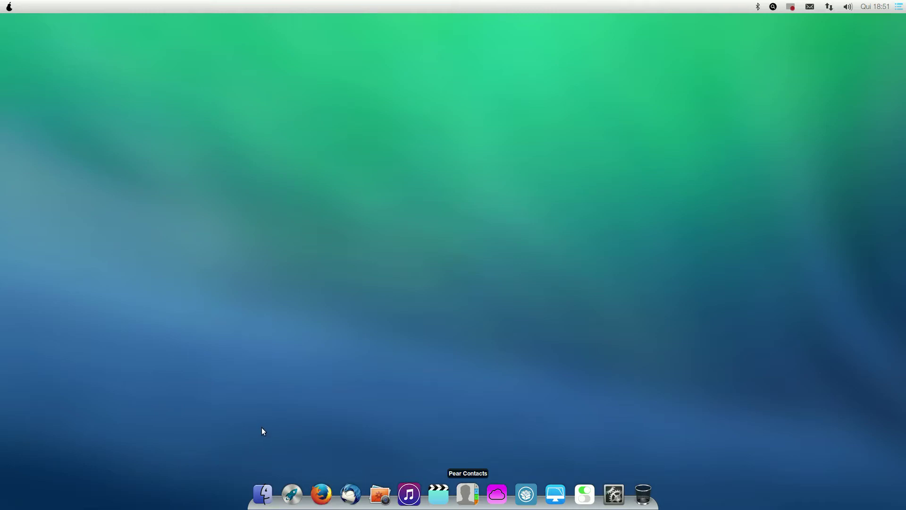
# Step: Reveal the virtual desktop switcher through its hot corner, and return to the current desktop
pyautogui.moveTo(5, 489)
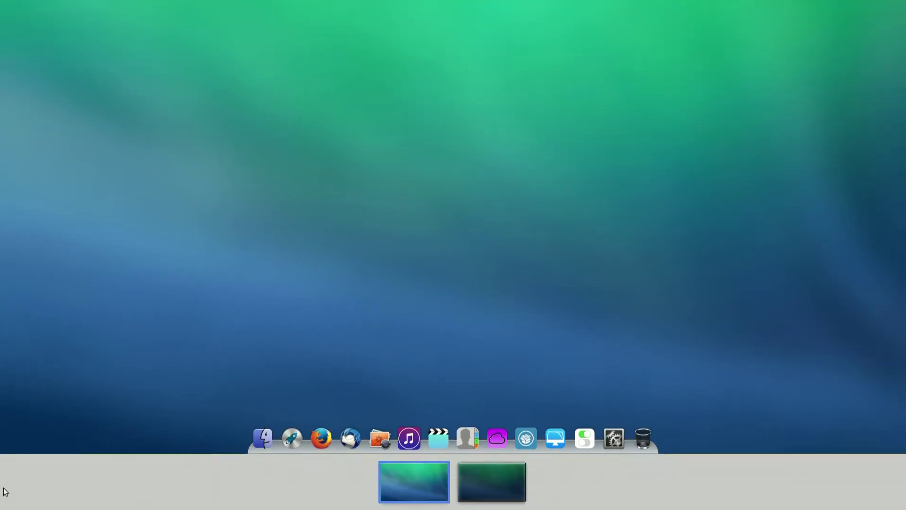
pyautogui.click(103, 454)
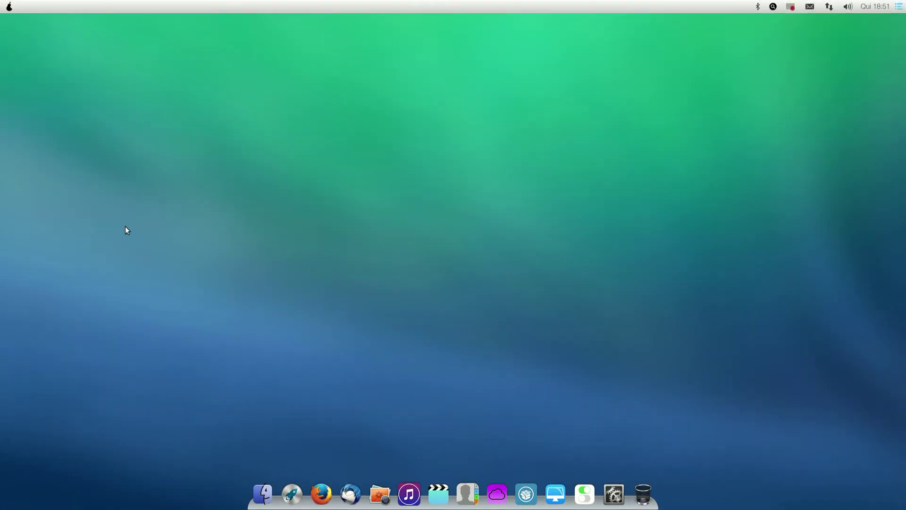
pyautogui.moveTo(3, 507)
pyautogui.click(192, 303)
# Step: Open the desktop background settings and set the blue sea and white beach wallpaper
pyautogui.rightClick(393, 155)
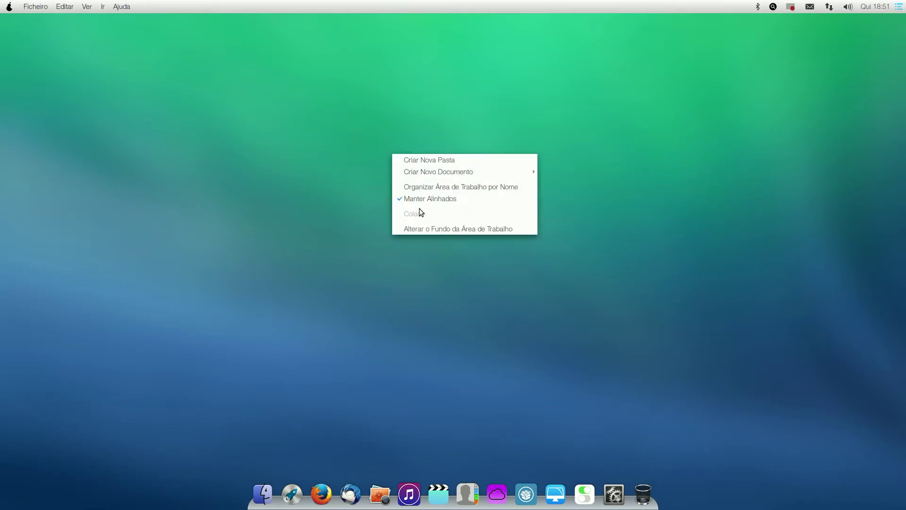
pyautogui.click(294, 99)
pyautogui.rightClick(294, 98)
pyautogui.click(330, 173)
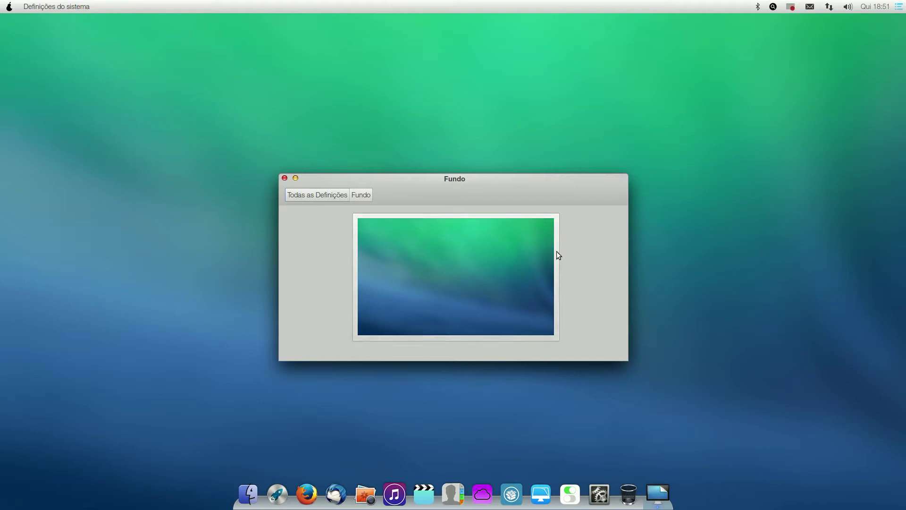
pyautogui.click(556, 251)
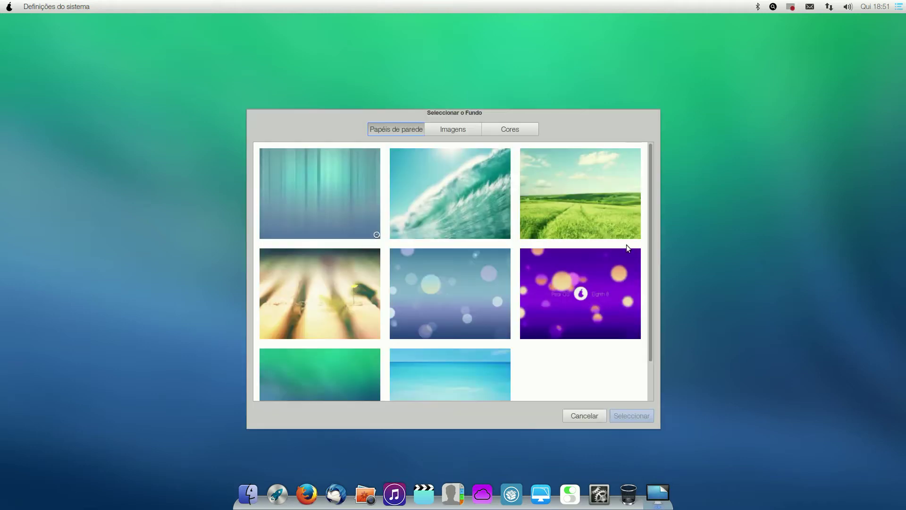
pyautogui.scroll(-2, 557, 241)
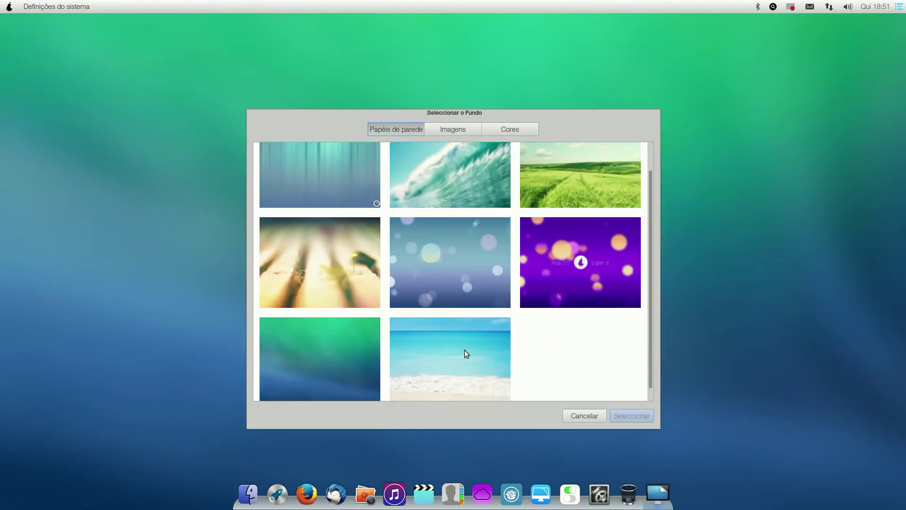
pyautogui.click(493, 361)
pyautogui.click(641, 415)
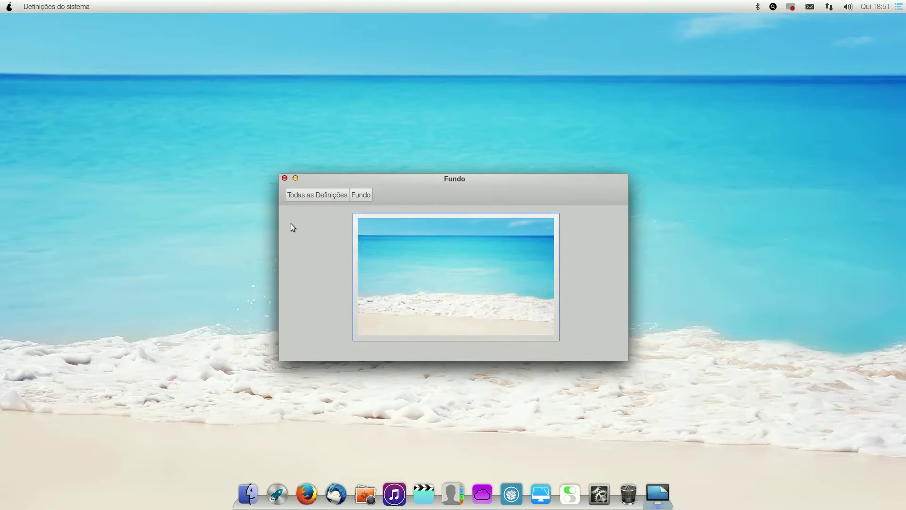
# Step: Review the background images and colours (Imagens, Cores), and set a plain grey desktop background
pyautogui.click(558, 260)
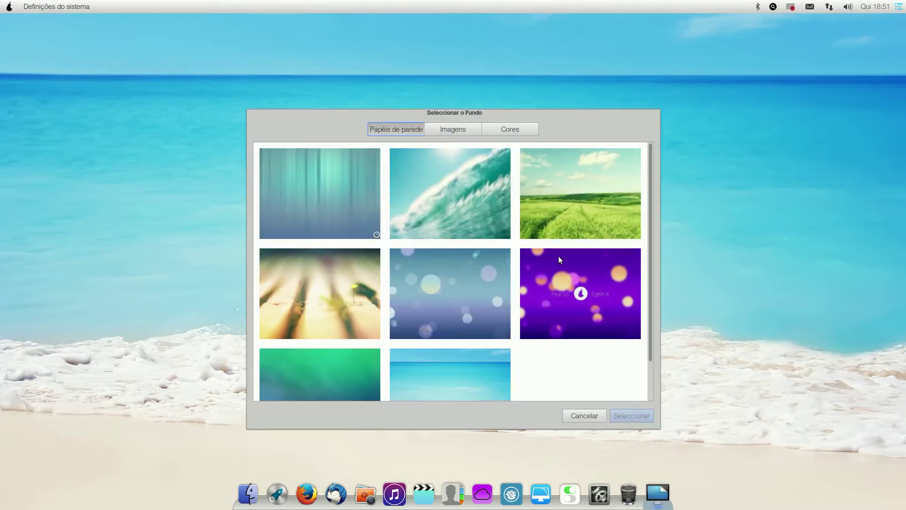
pyautogui.click(451, 130)
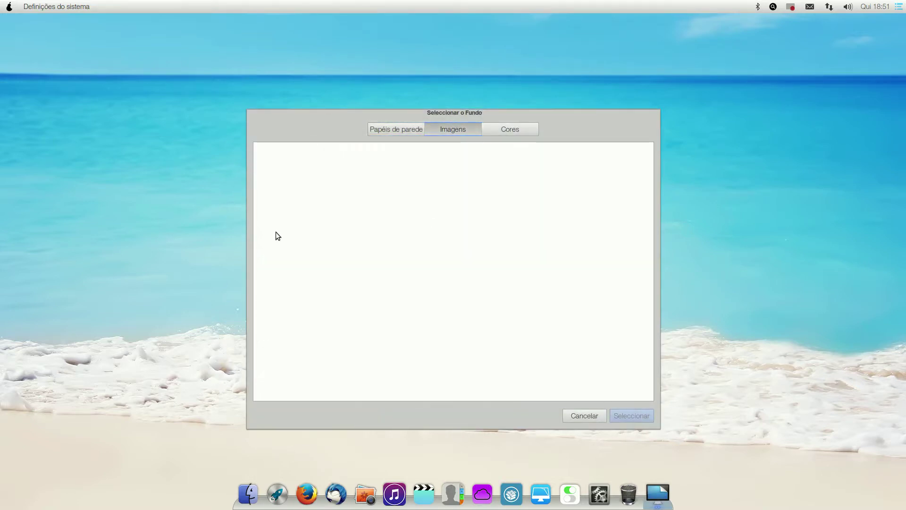
pyautogui.click(519, 127)
pyautogui.click(456, 297)
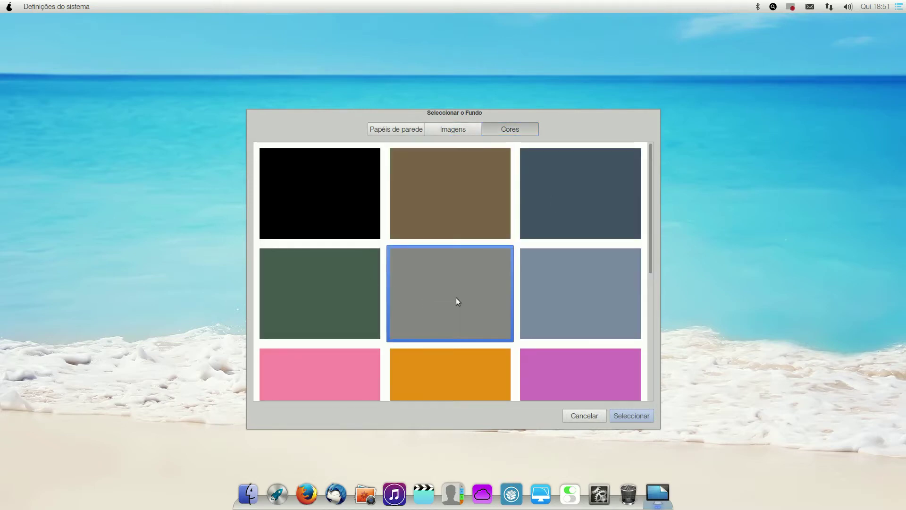
pyautogui.click(644, 415)
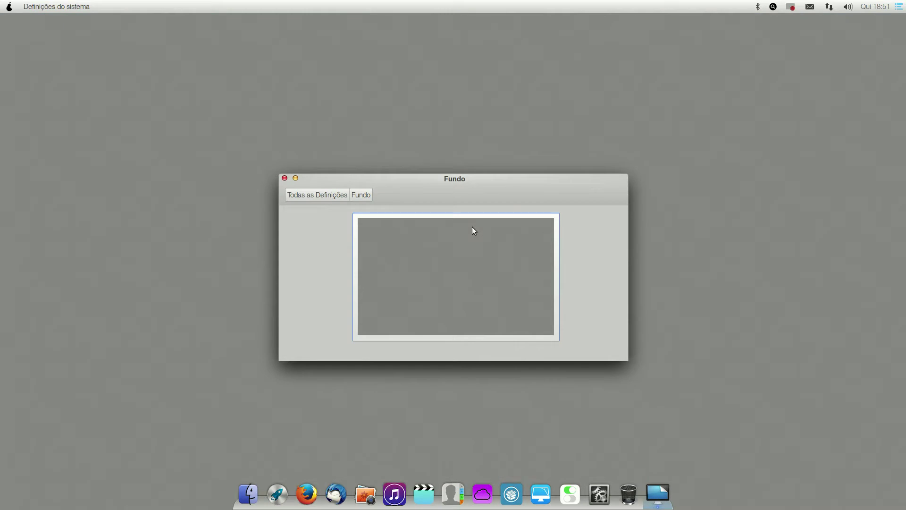
# Step: Set the green and blue gradient wallpaper as the desktop background, and close the background settings
pyautogui.click(360, 195)
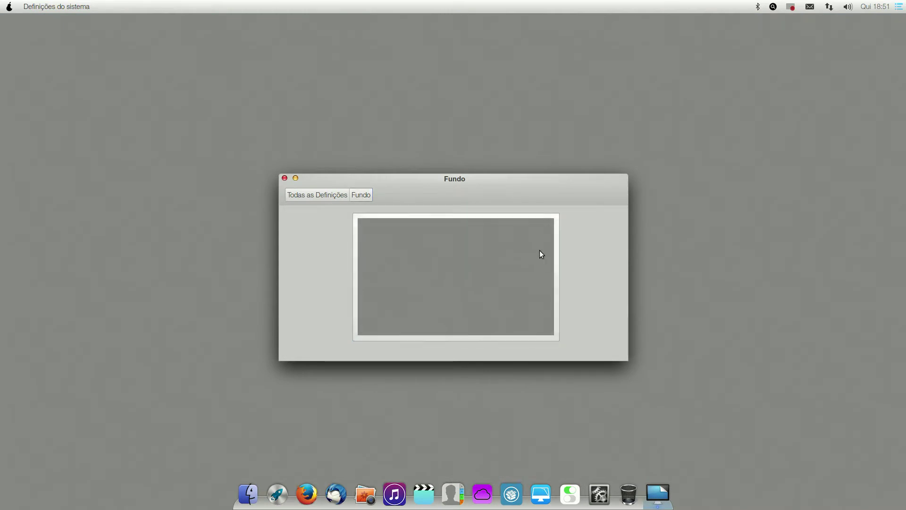
pyautogui.click(558, 263)
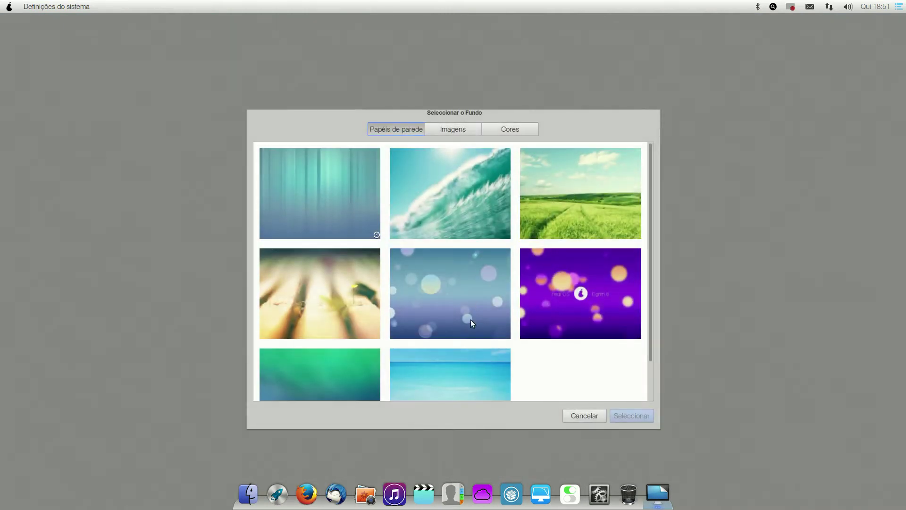
pyautogui.scroll(-2, 545, 251)
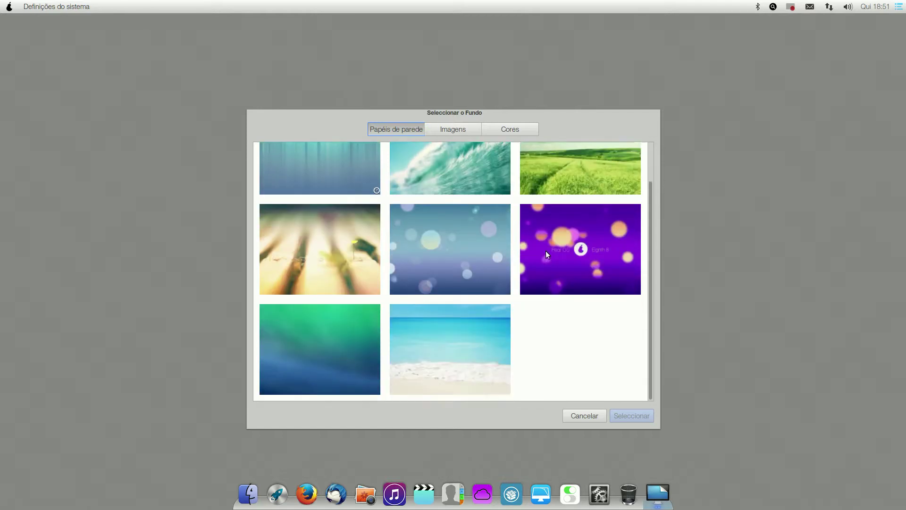
pyautogui.scroll(2, 473, 310)
pyautogui.scroll(-2, 473, 296)
pyautogui.click(364, 349)
pyautogui.click(624, 416)
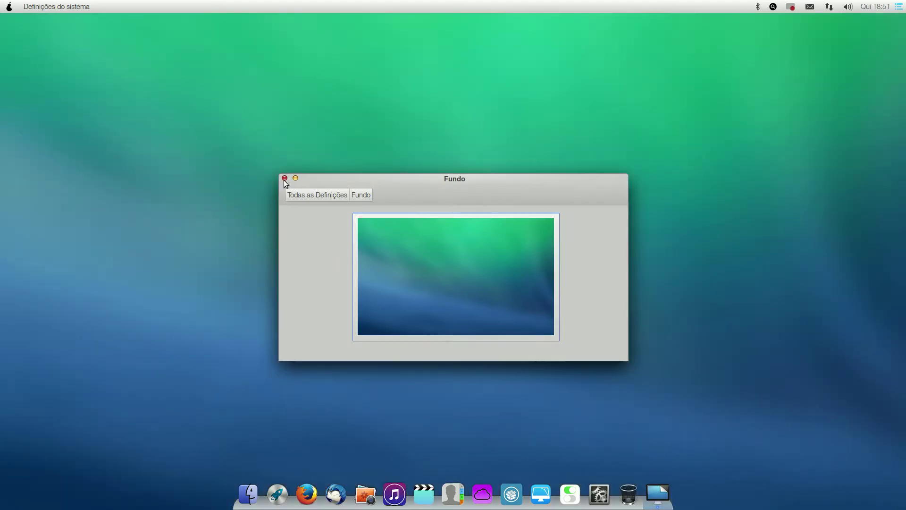
pyautogui.click(284, 178)
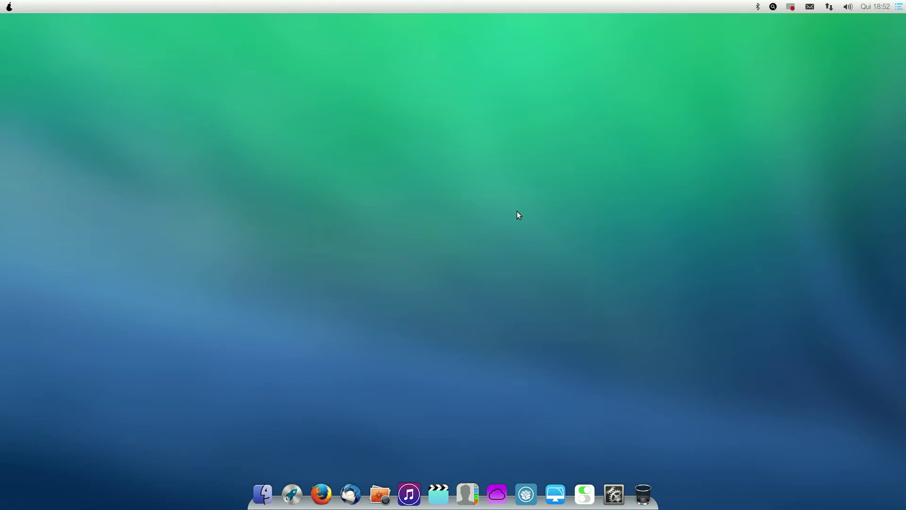
# Step: Review the notification history, and open Thunderbird Mail from the mail indicator to view the inbox before closing it
pyautogui.click(901, 8)
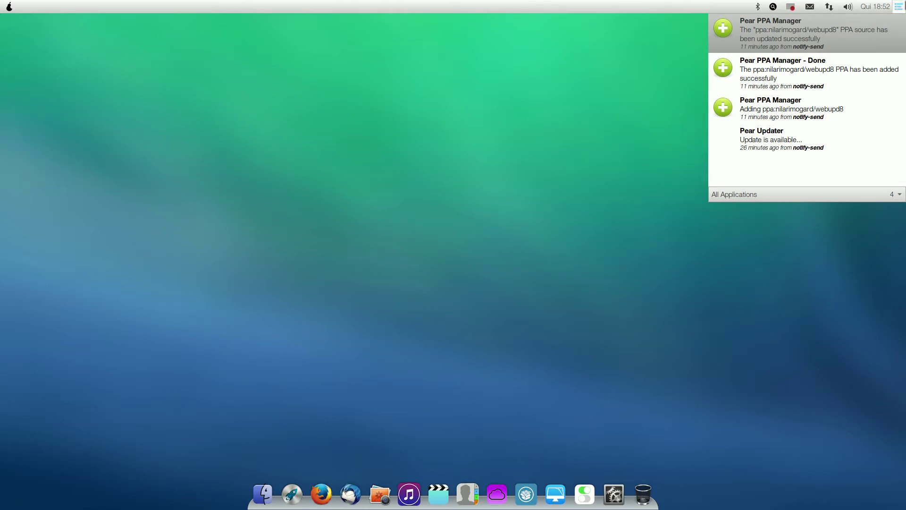
pyautogui.click(898, 6)
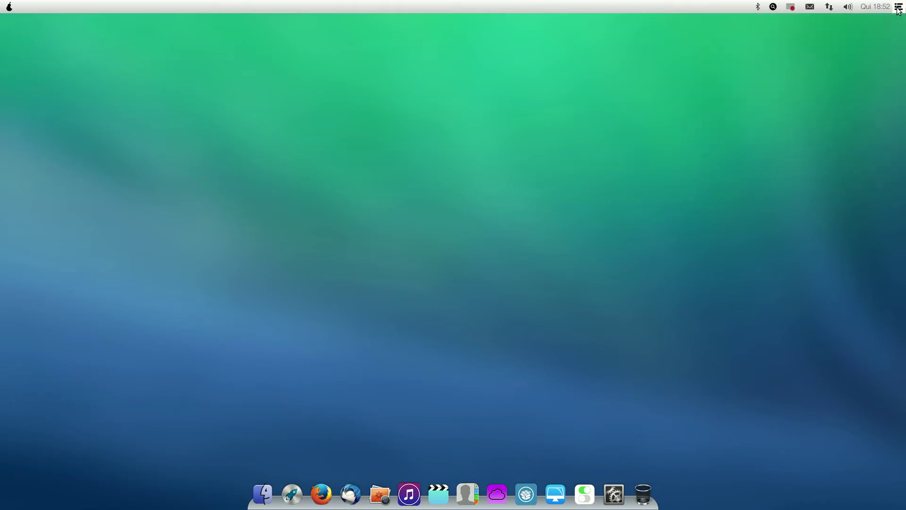
pyautogui.click(813, 7)
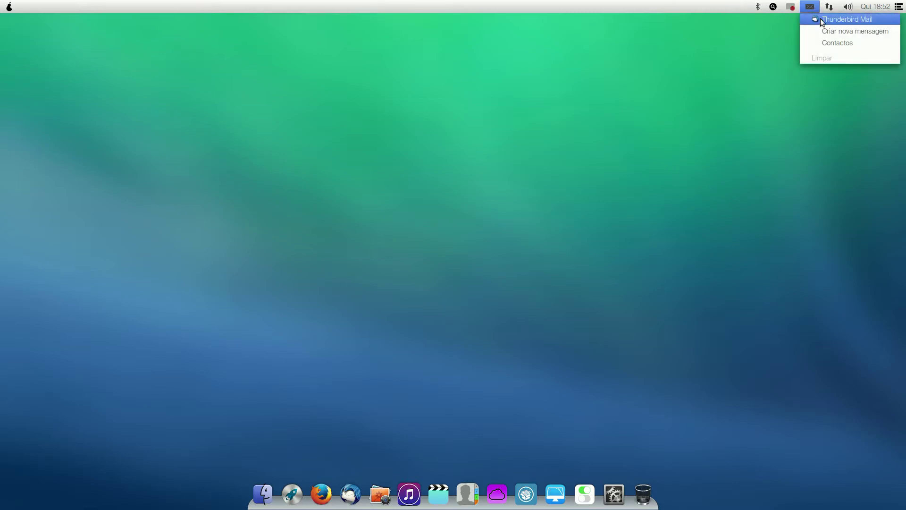
pyautogui.click(820, 18)
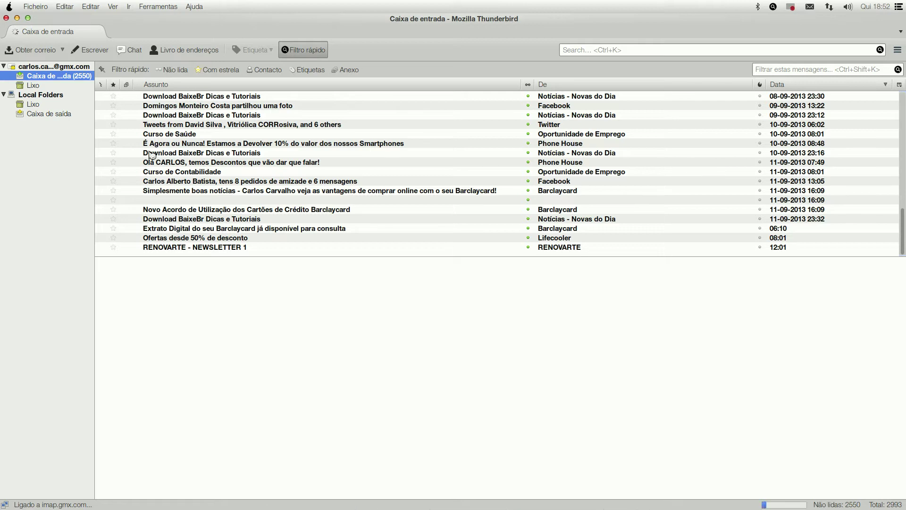
pyautogui.click(6, 18)
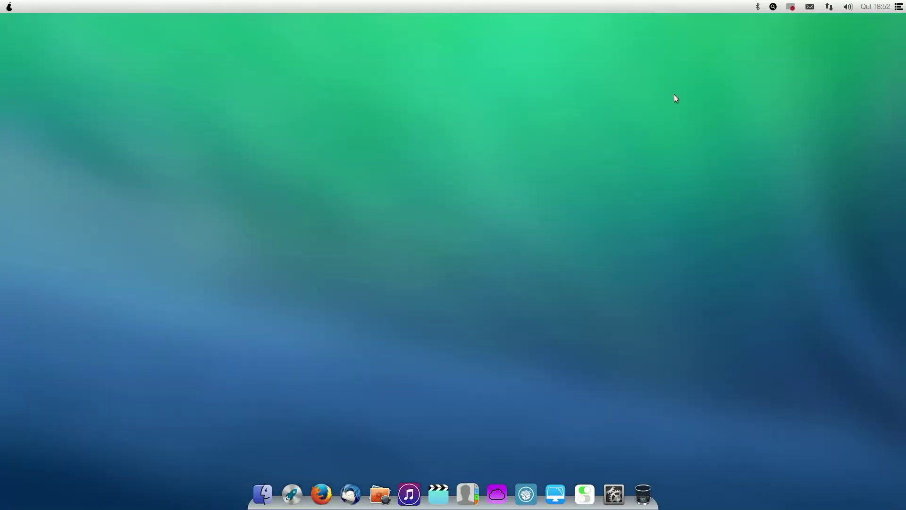
# Step: Review the sound output settings (Som) and the My Pear 6 desktop settings, closing each window
pyautogui.click(851, 8)
pyautogui.click(839, 59)
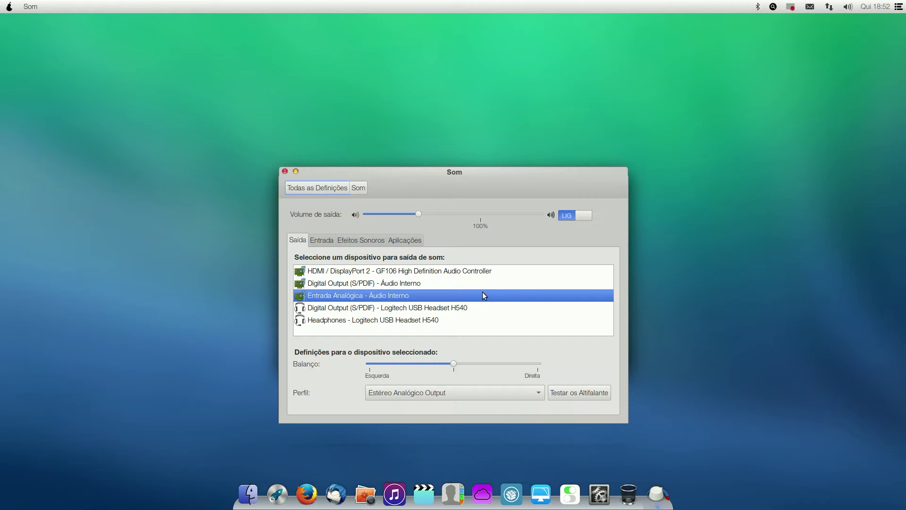
pyautogui.click(285, 170)
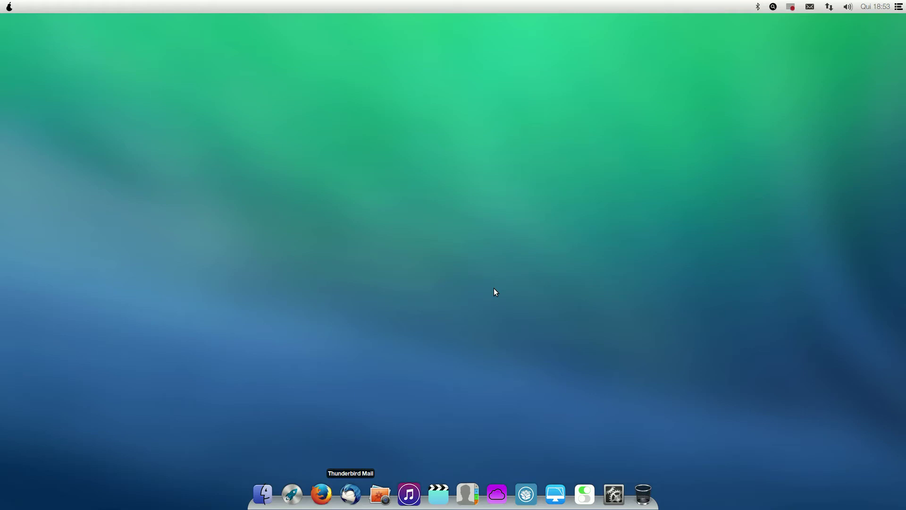
pyautogui.click(584, 494)
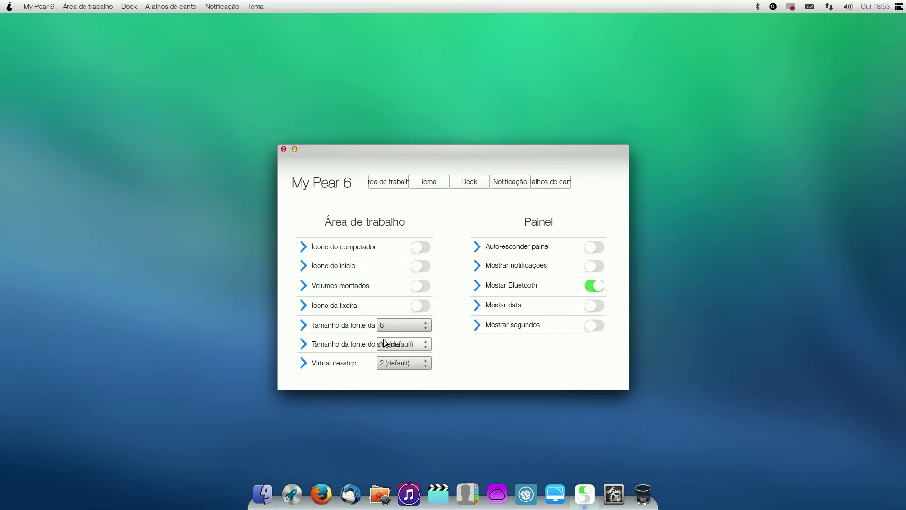
pyautogui.click(283, 149)
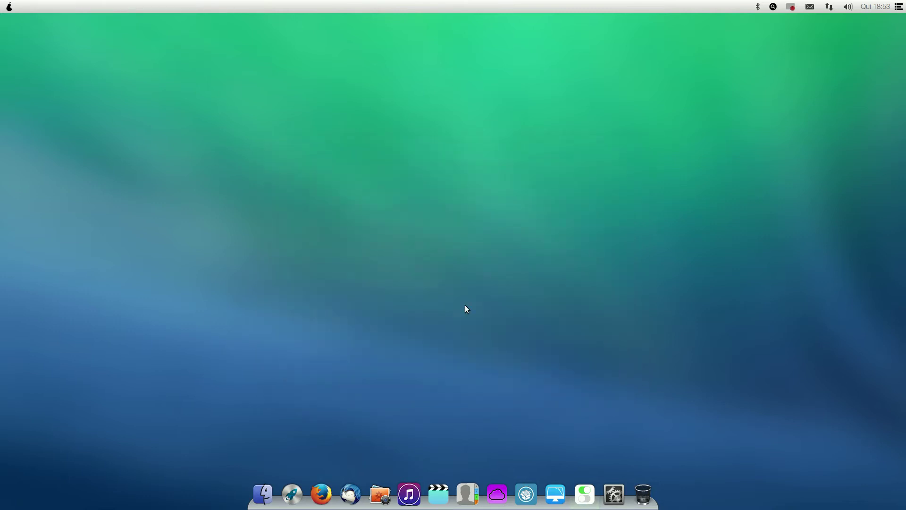
# Step: Open Clean My Pear and analyse the user and system files under Limpeza Automatica
pyautogui.click(556, 493)
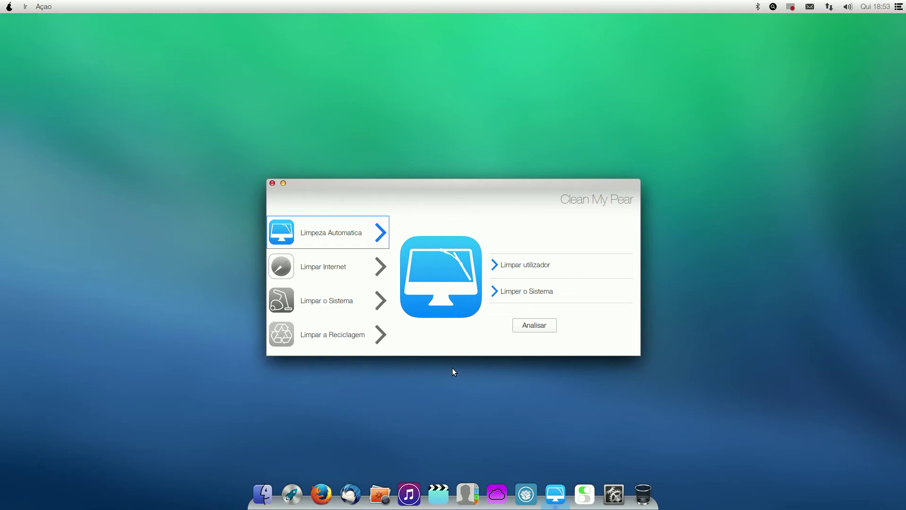
pyautogui.click(522, 331)
pyautogui.moveTo(420, 184); pyautogui.dragTo(398, 164)
pyautogui.click(515, 300)
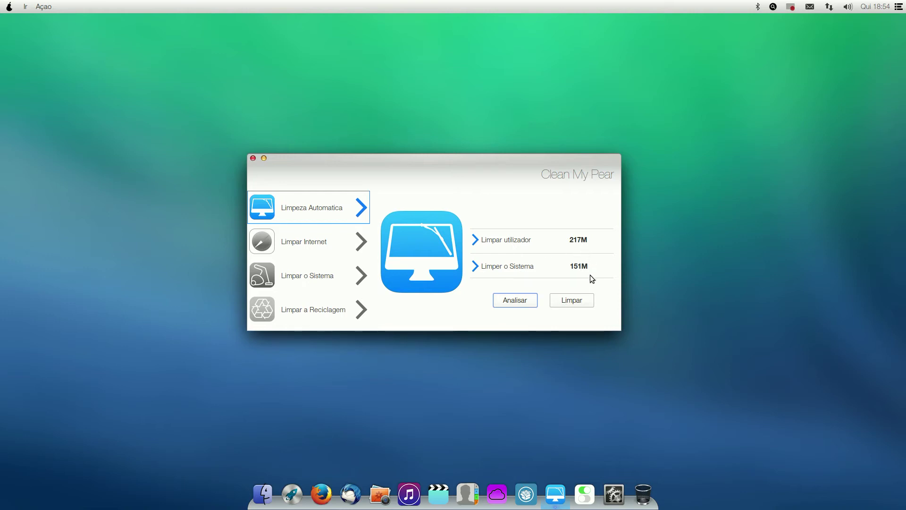
# Step: Clean the analysed user and system files, authorising with the administrator password, and close Clean My Pear
pyautogui.click(575, 302)
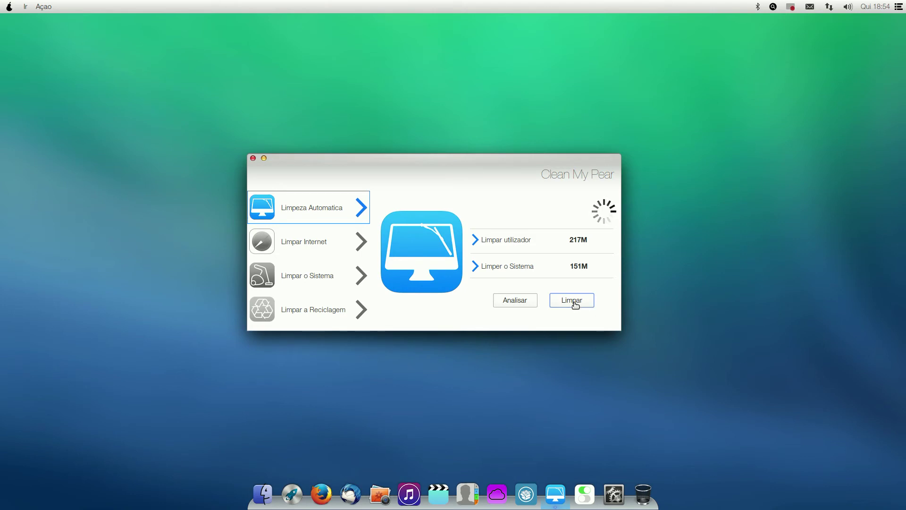
pyautogui.write('•')
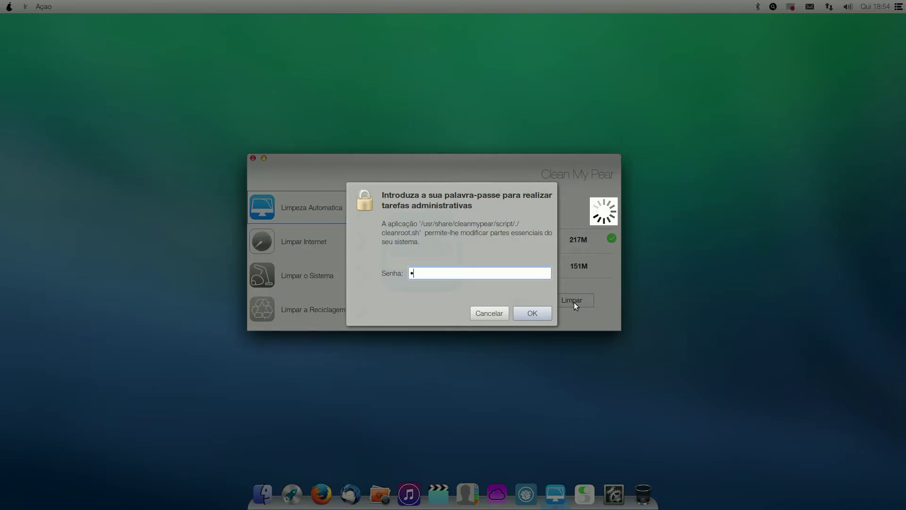
pyautogui.press('Return')
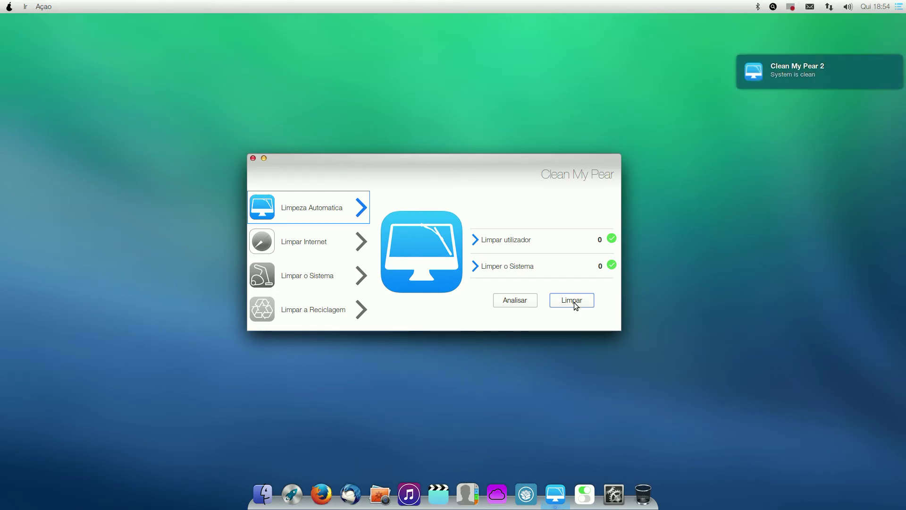
pyautogui.click(252, 158)
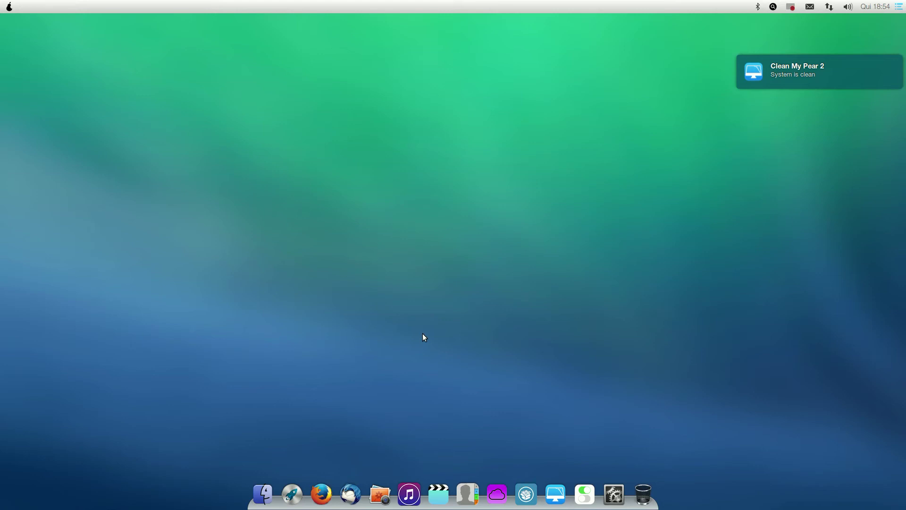